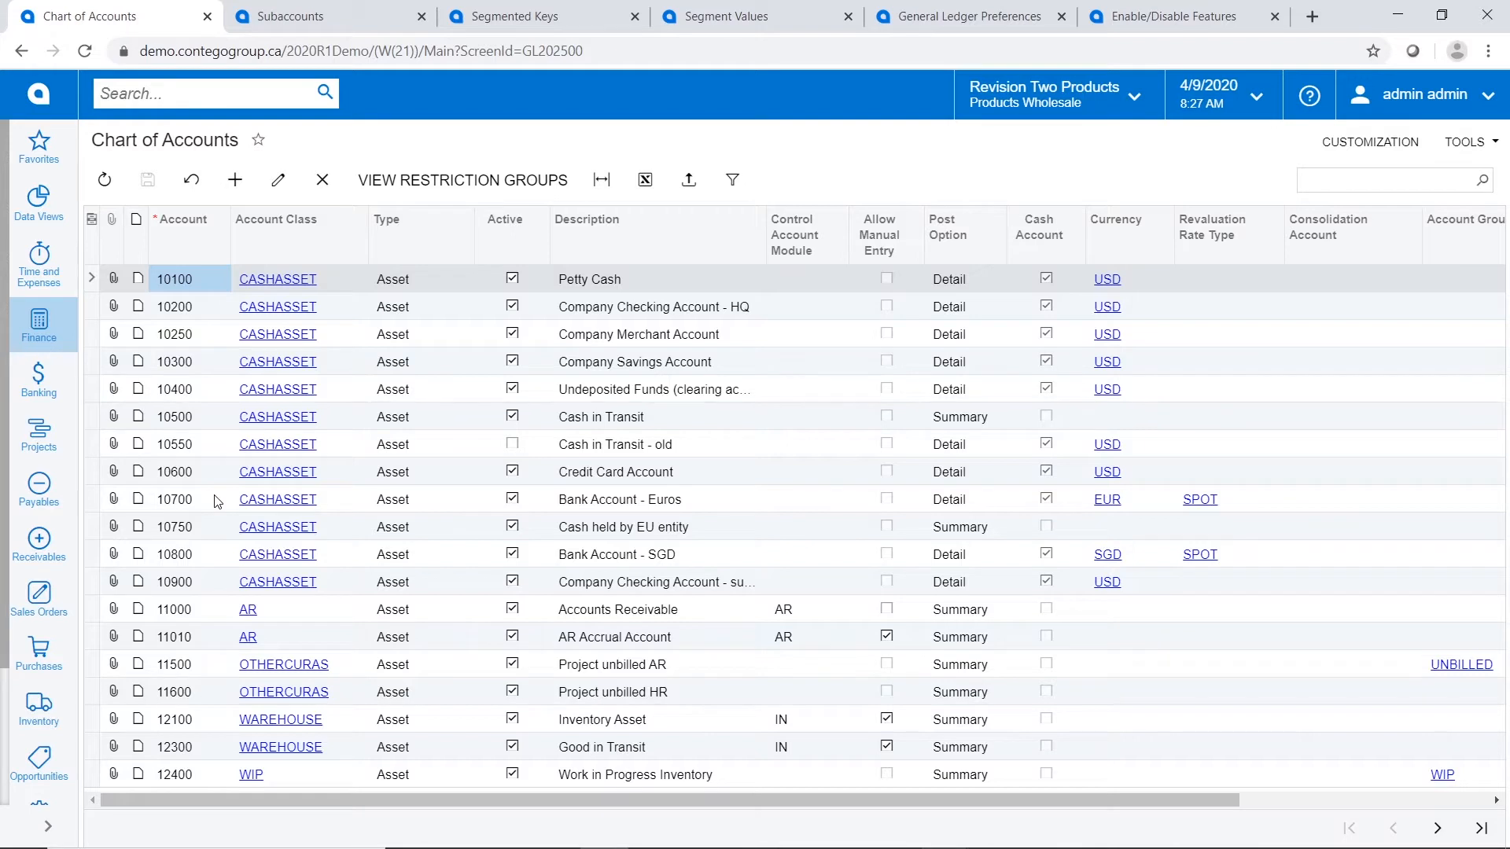
- Renumber the Project unbilled AR account to 11505 in the chart of accounts
left_click(202, 669)
left_click(203, 668)
key("End")
key("BackSpace")
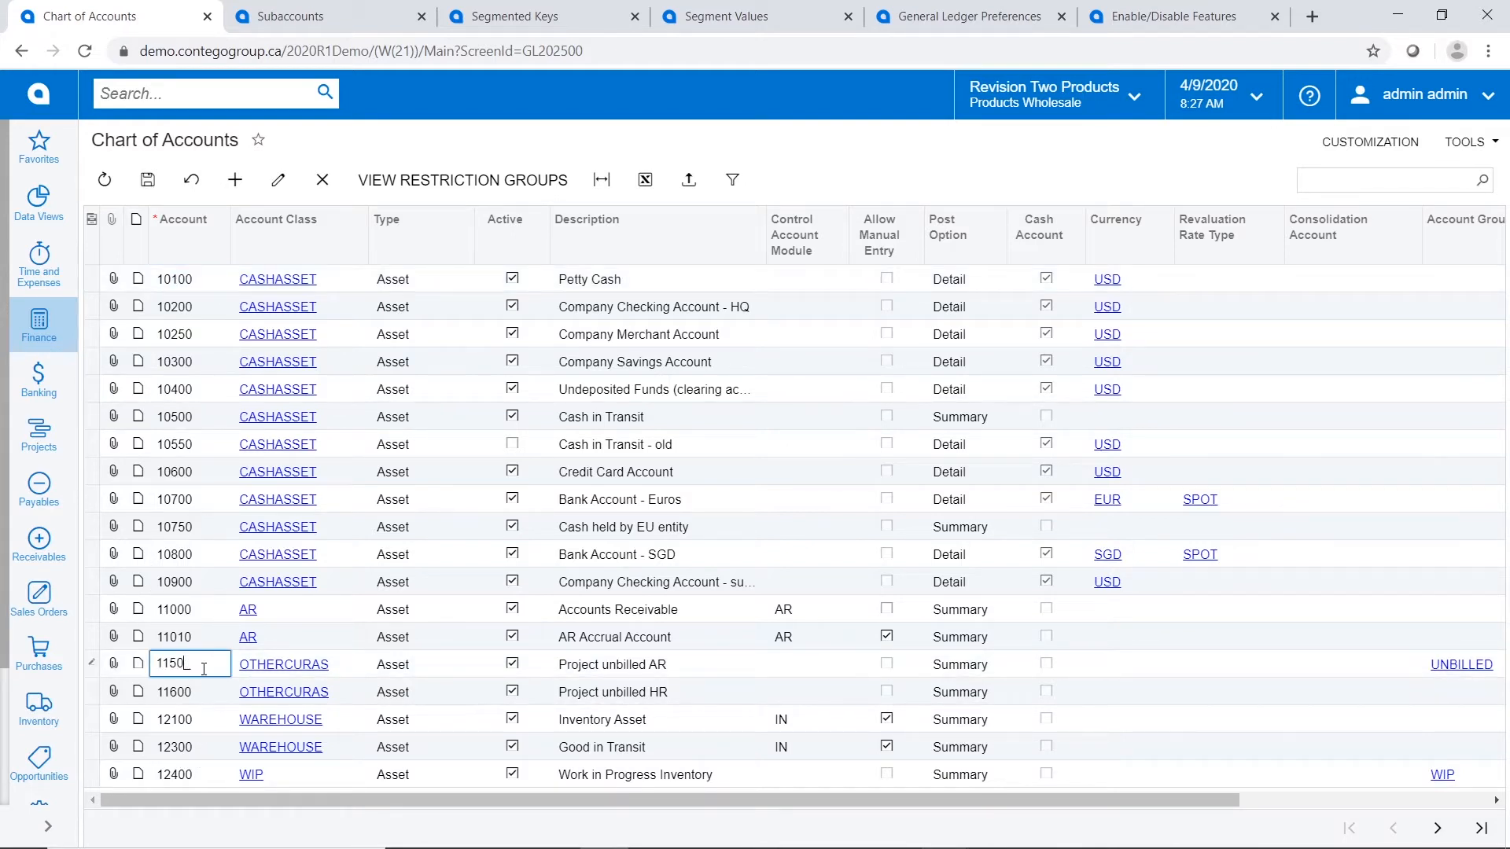
type("5")
- Append "- New" to the description of account 11505 and save the record, accepting the key change
key("Tab")
key("Tab")
key("Tab")
key("Tab")
type("- New")
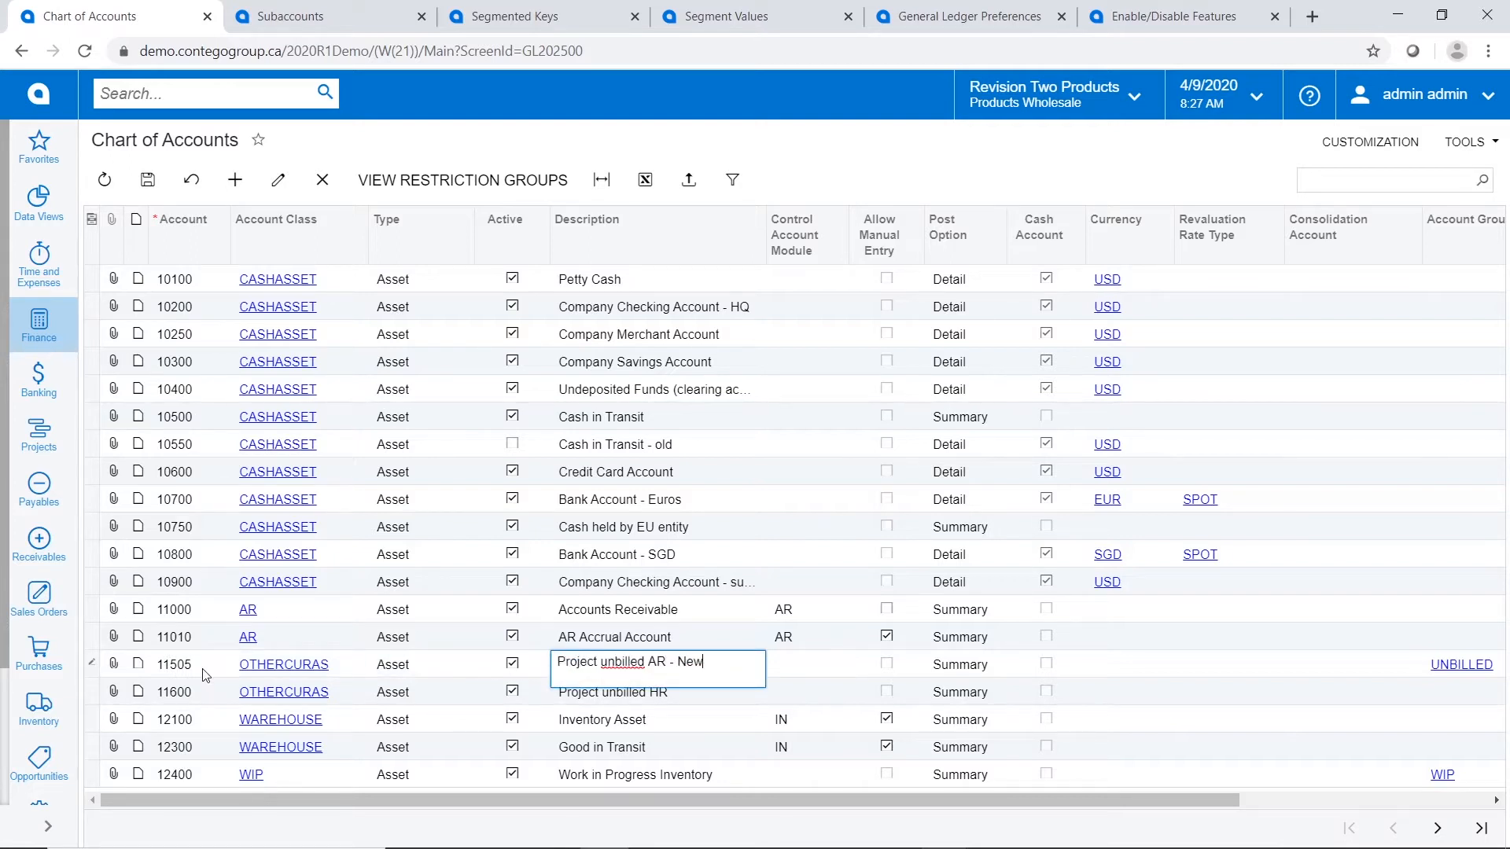
left_click(147, 178)
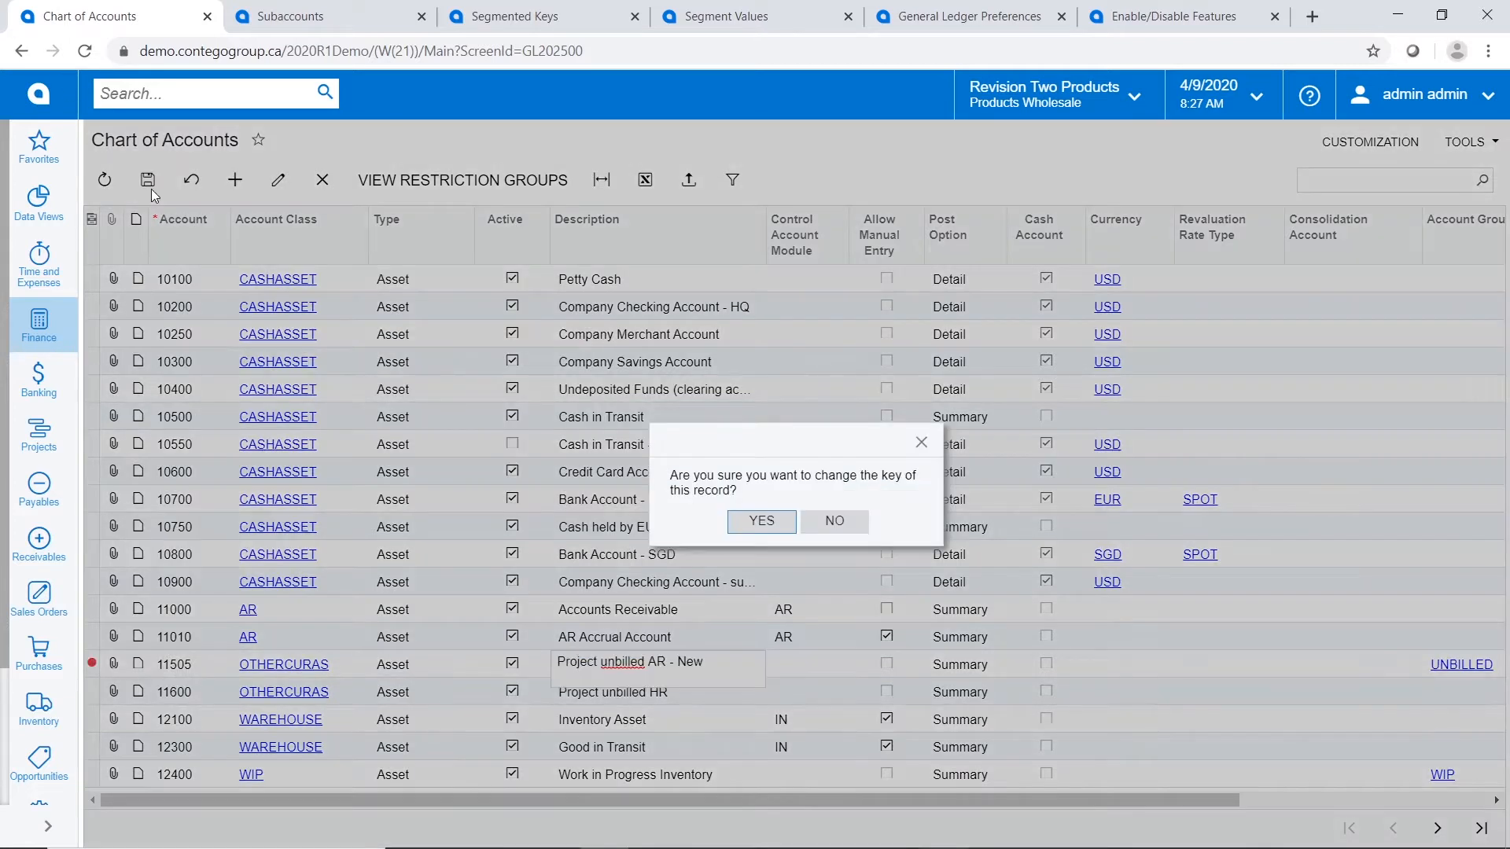
left_click(761, 522)
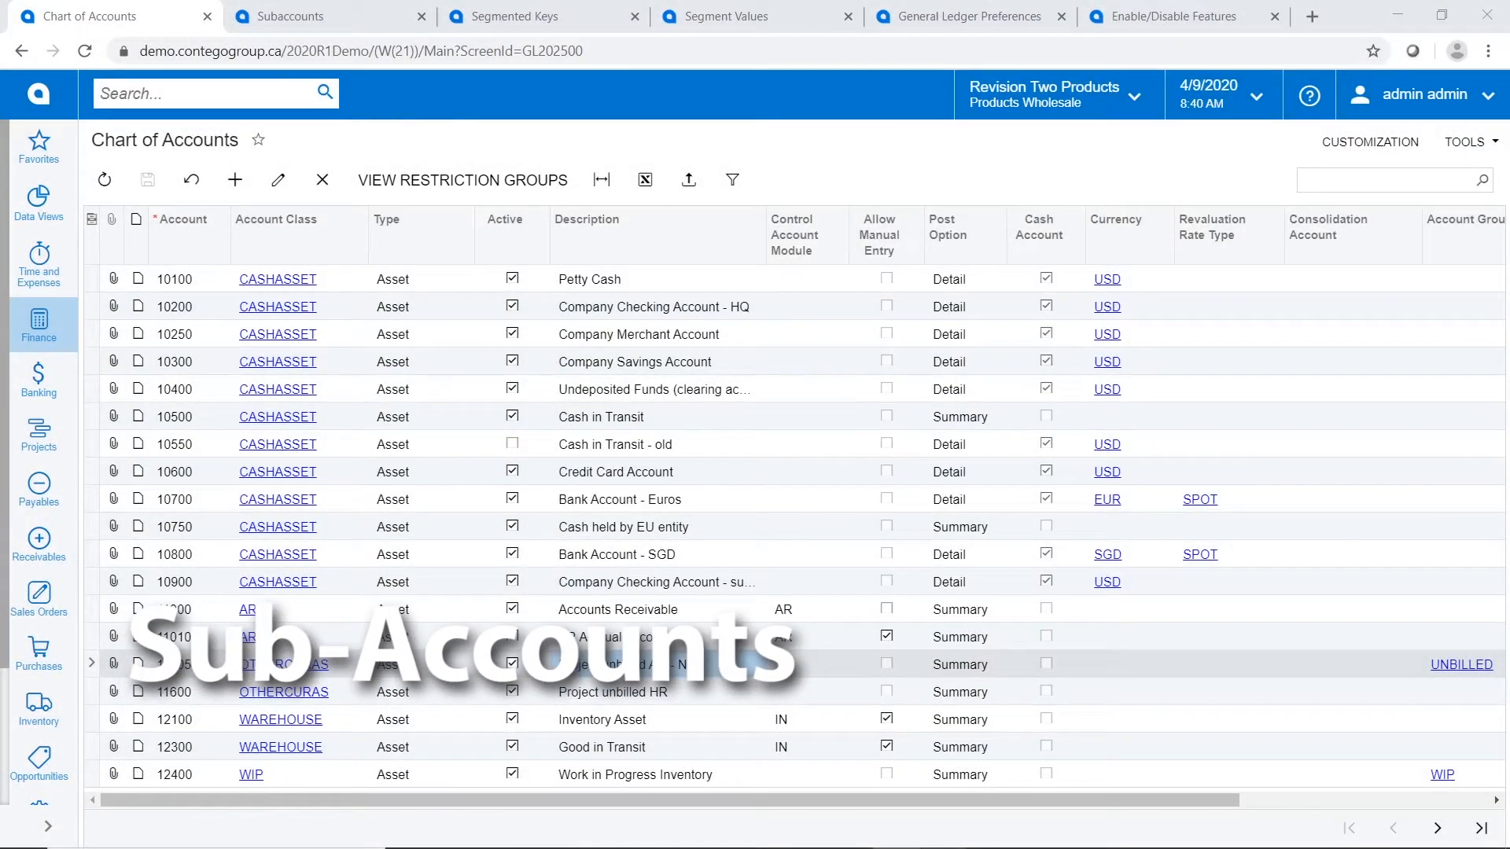
- Review the Subaccounts feature setting, the subaccount list and the segments defined for the SUBACCOUNT segmented key
left_click(1148, 24)
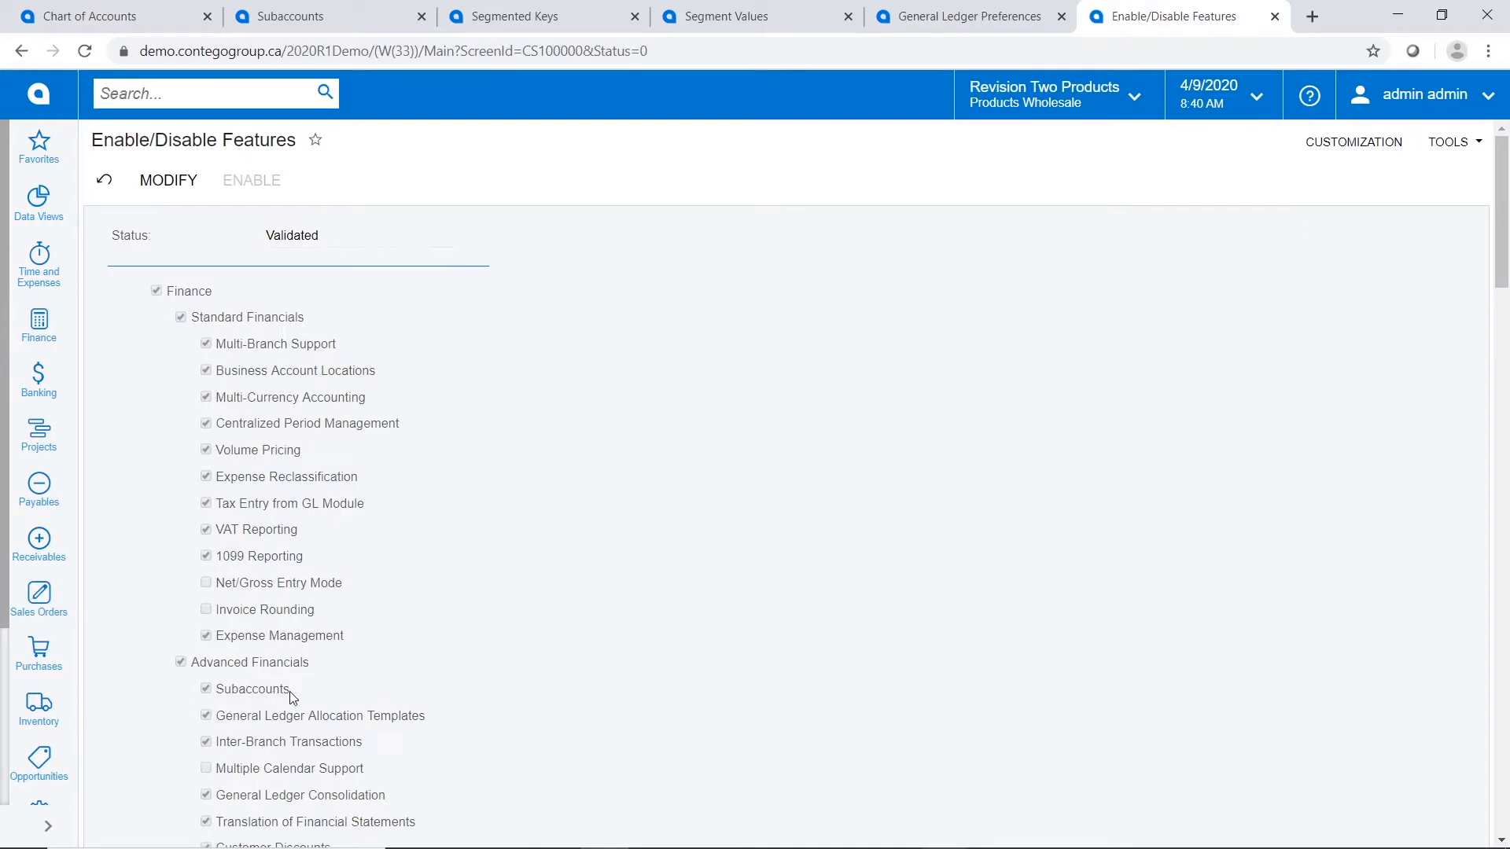
left_click(364, 20)
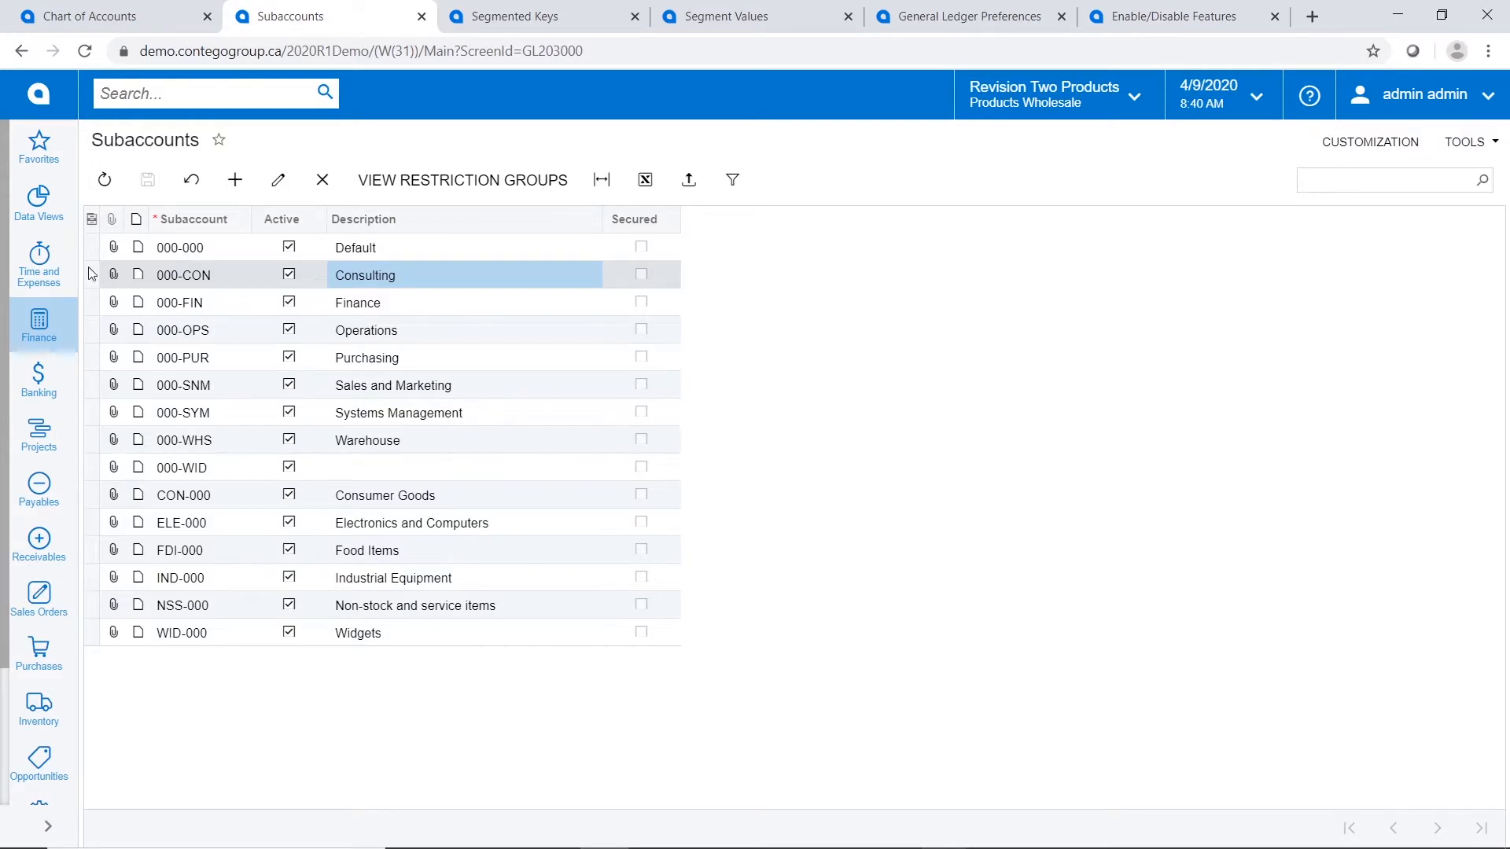
left_click(519, 16)
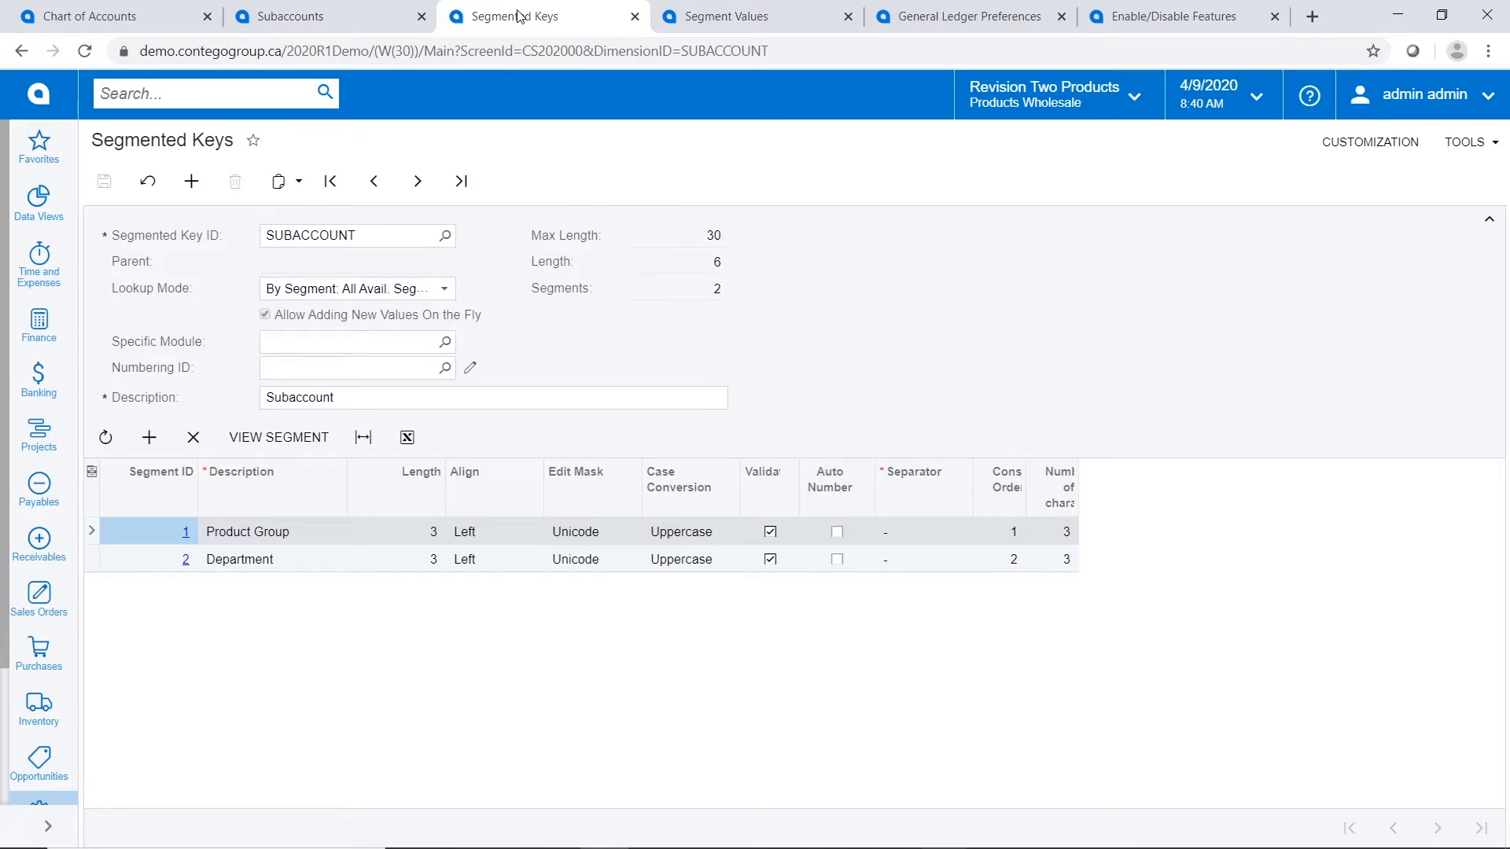
- Display the segment values for segment 1 of the SUBACCOUNT key
left_click(720, 18)
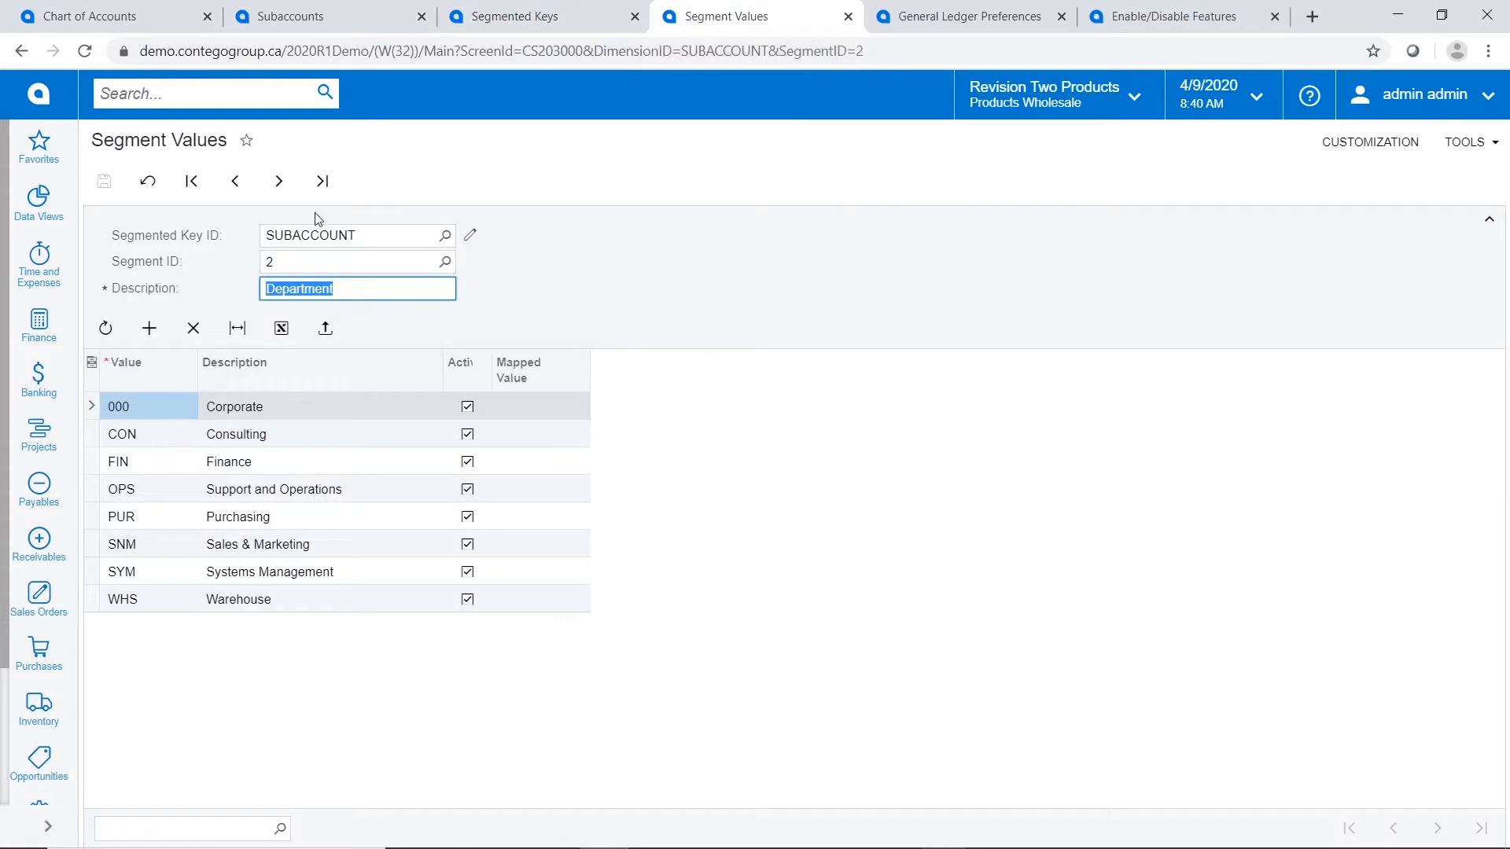
left_click(324, 258)
type("1")
key("Tab")
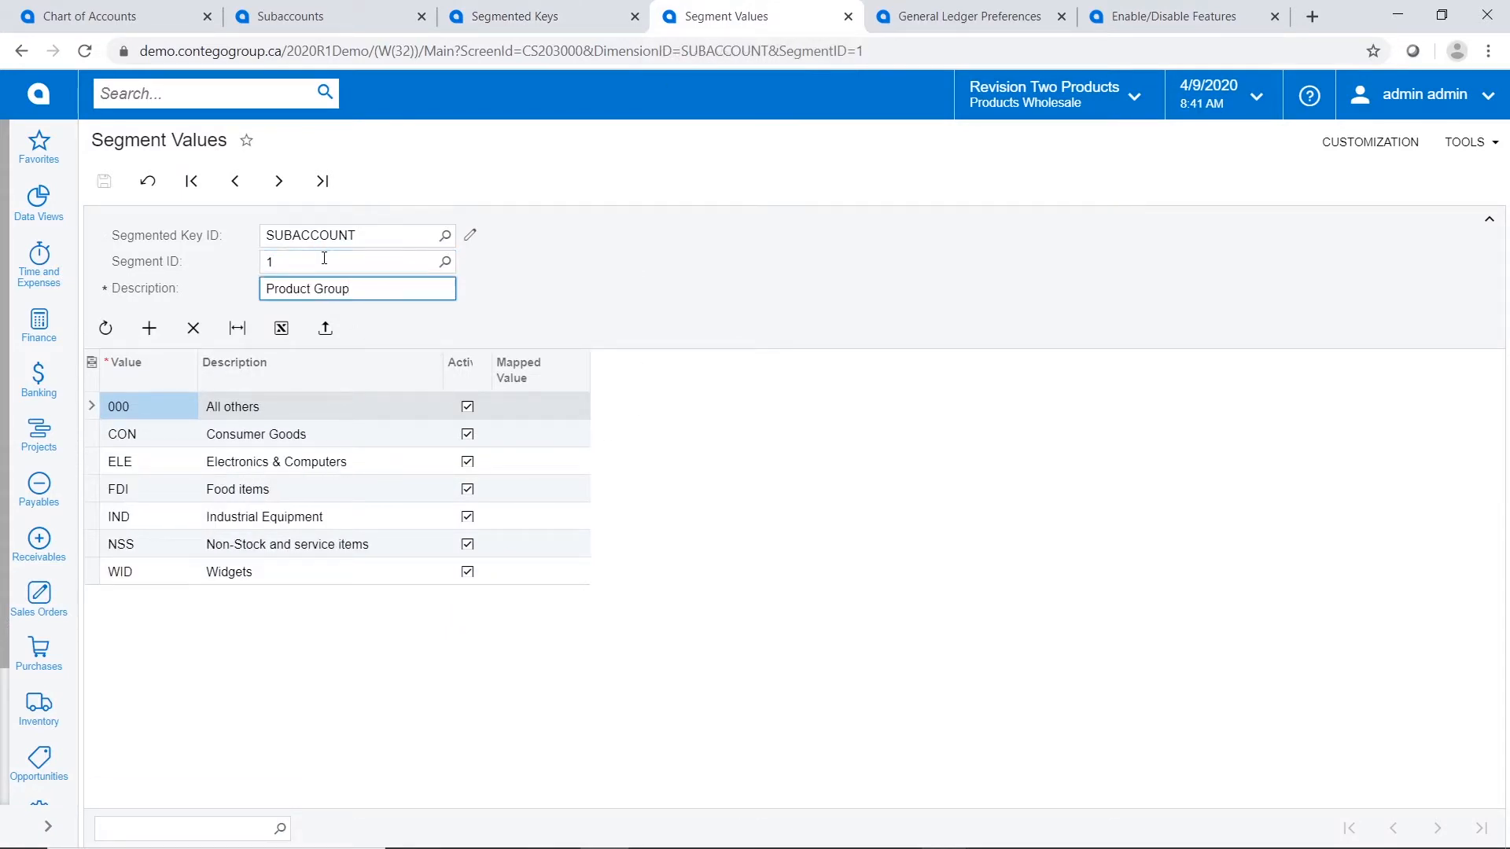
- Return to the subaccount list and open the Account by Subaccount inquiry from the Finance area
left_click(303, 16)
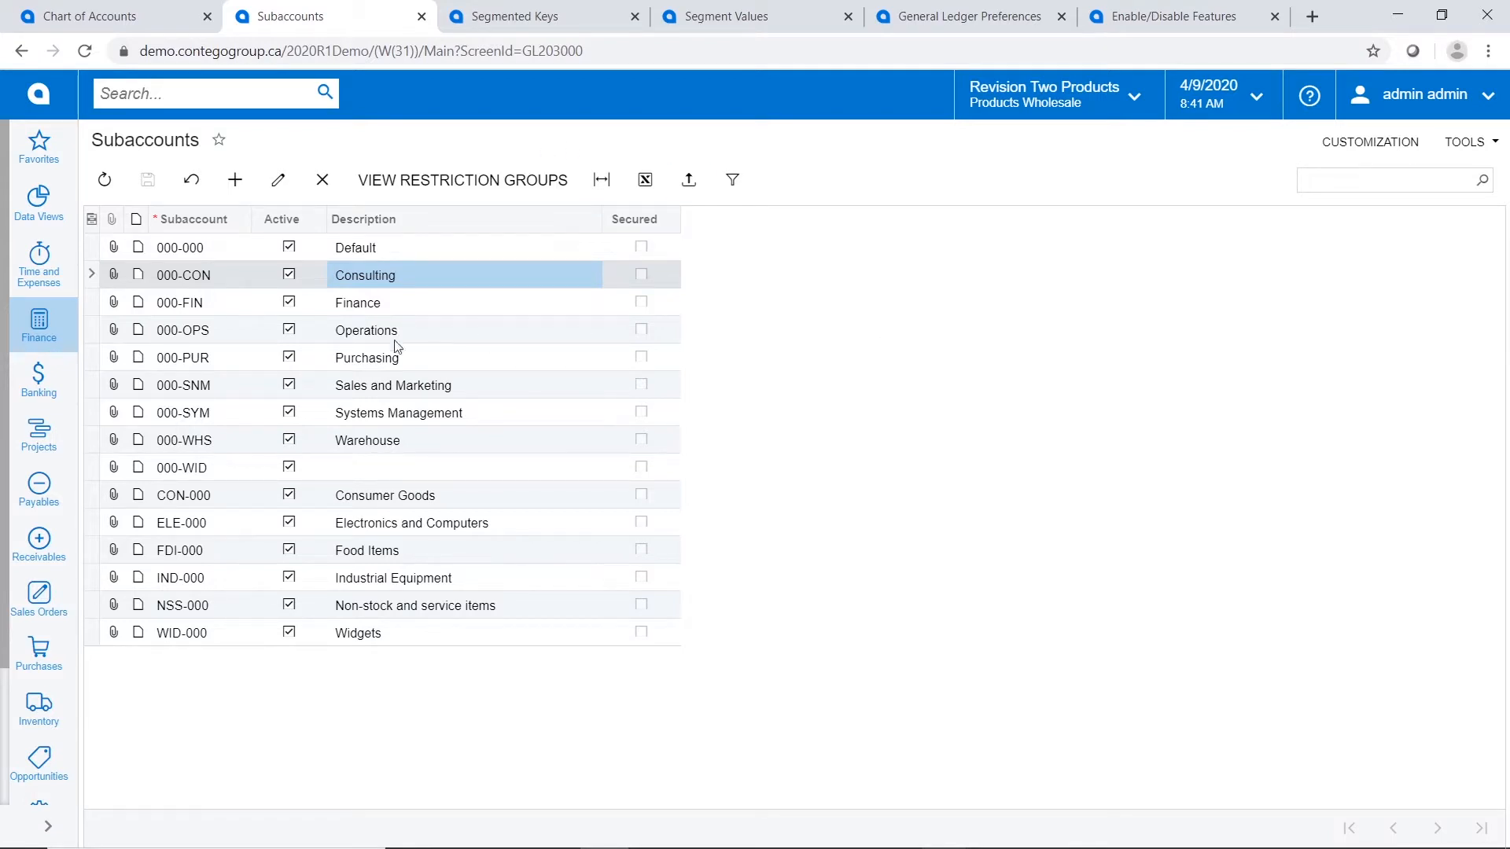
left_click(37, 332)
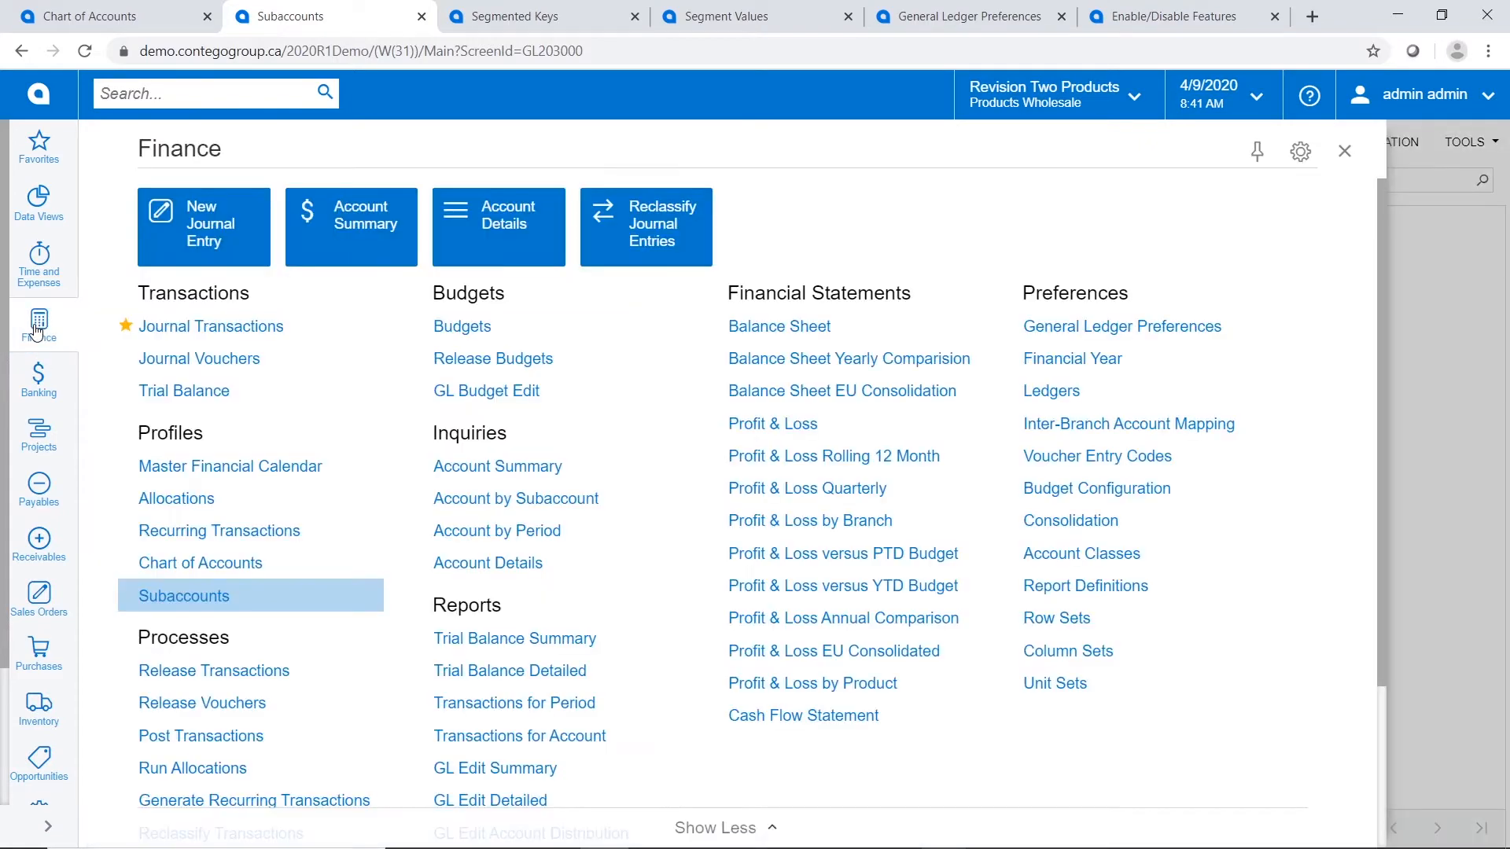
left_click(525, 500)
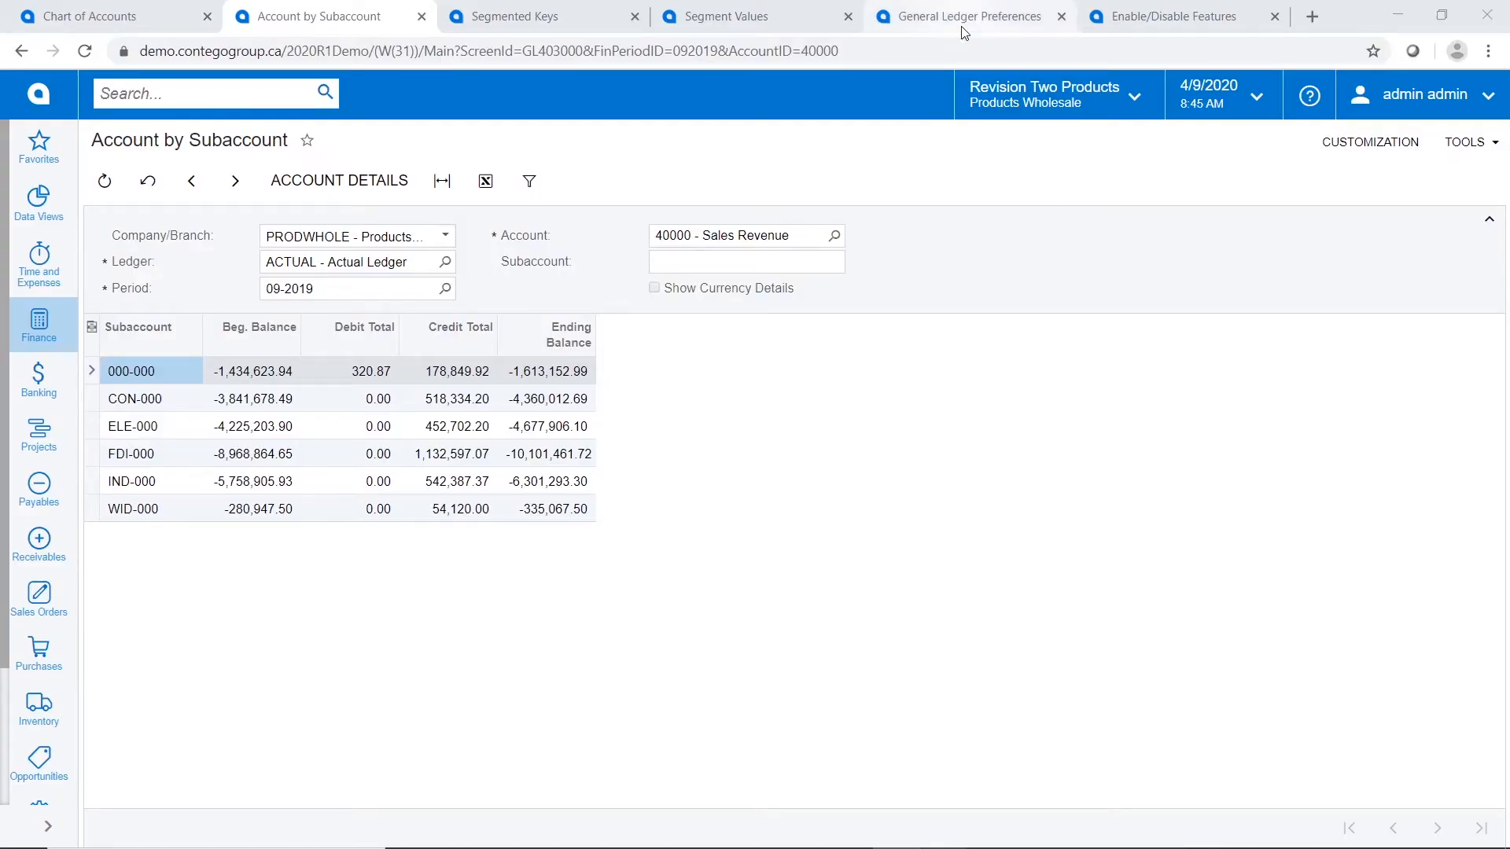
- In General Ledger Preferences, examine the options for the trial balance sign and for generating reversing entries
left_click(963, 26)
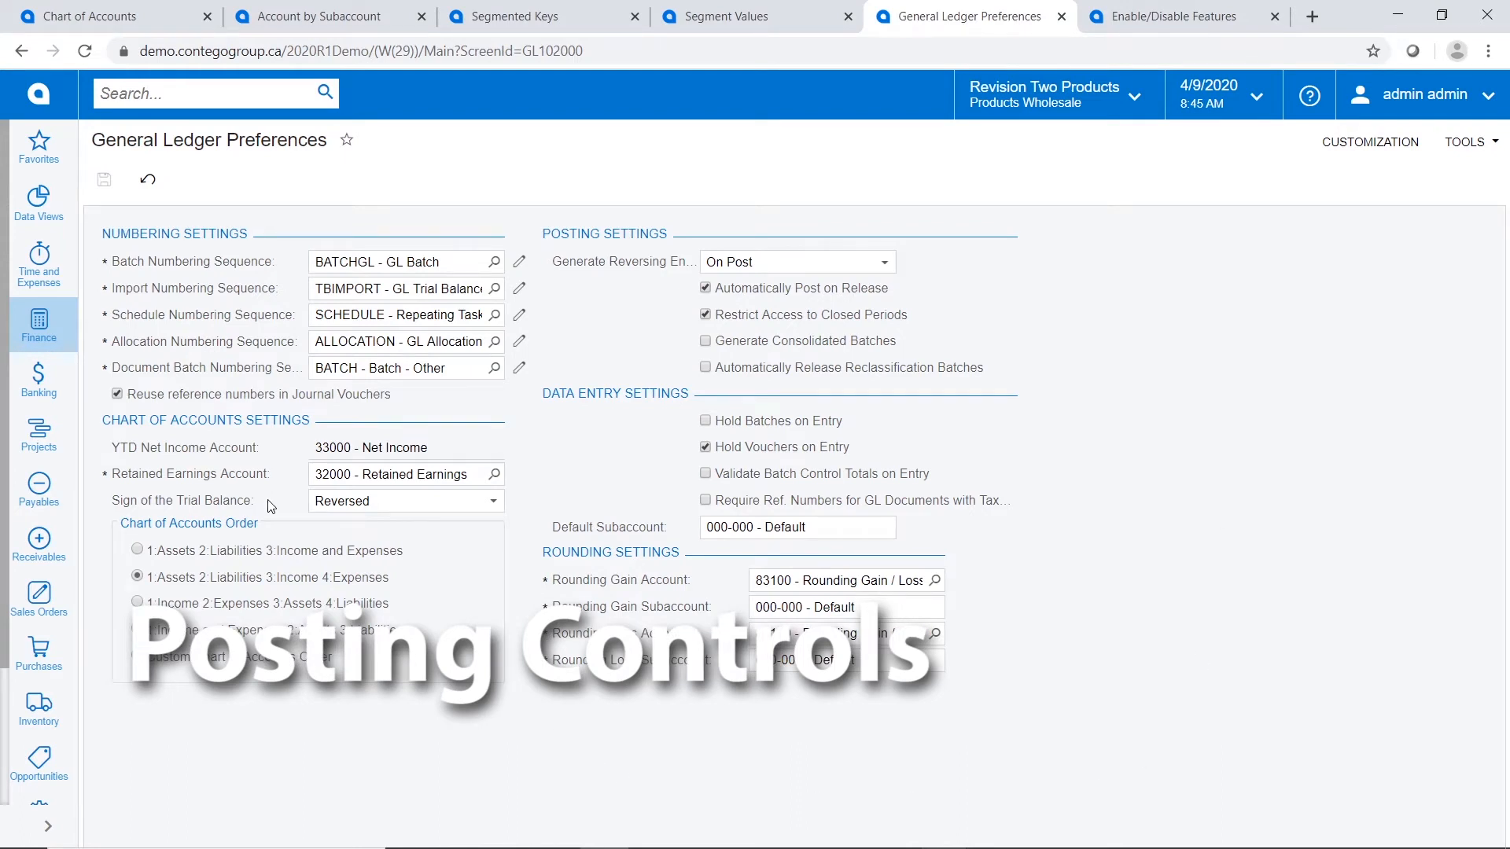
left_click(496, 508)
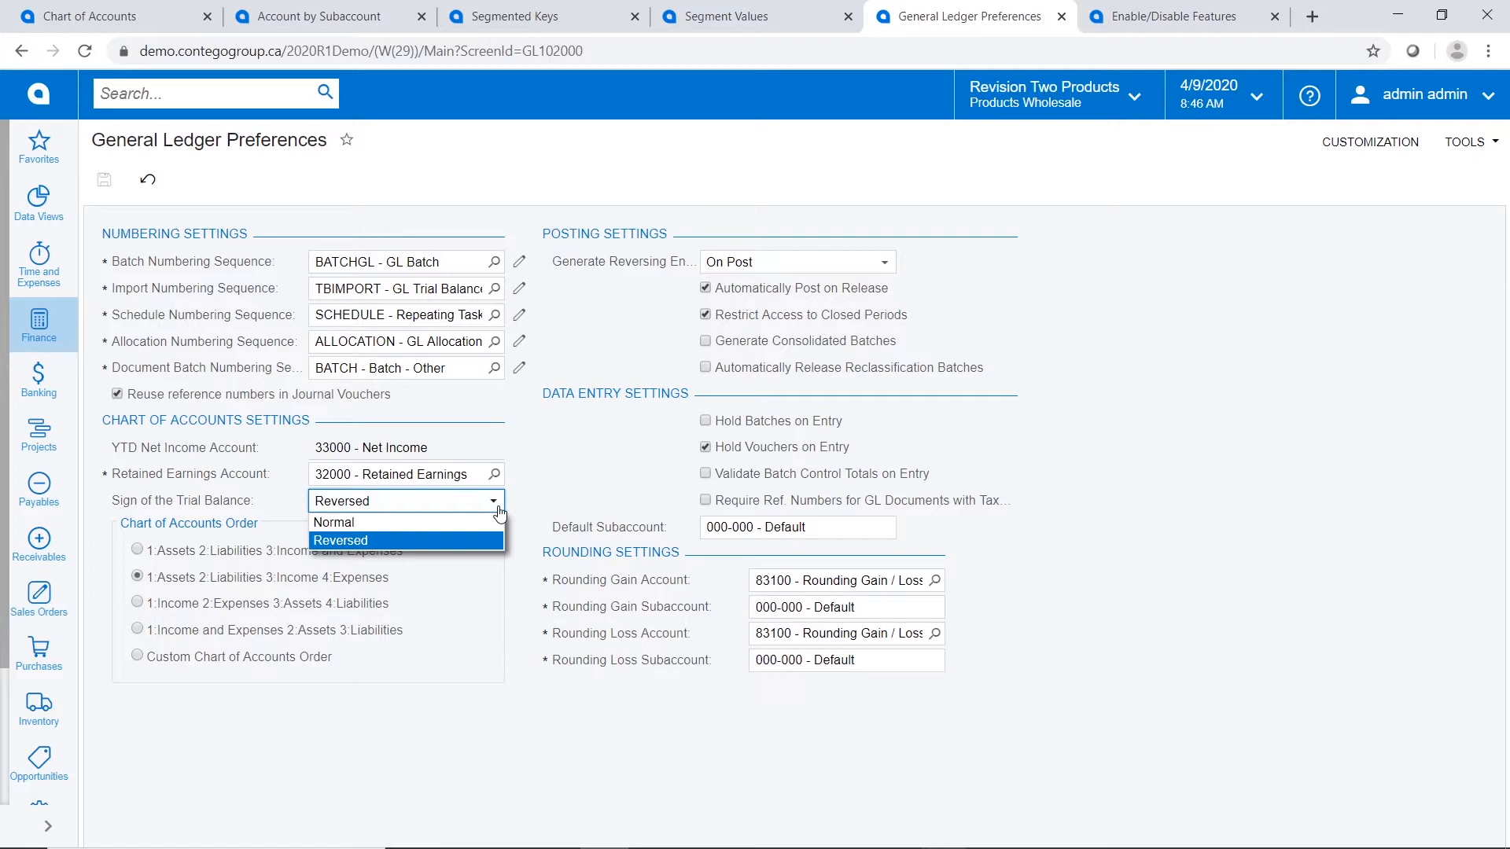
left_click(542, 447)
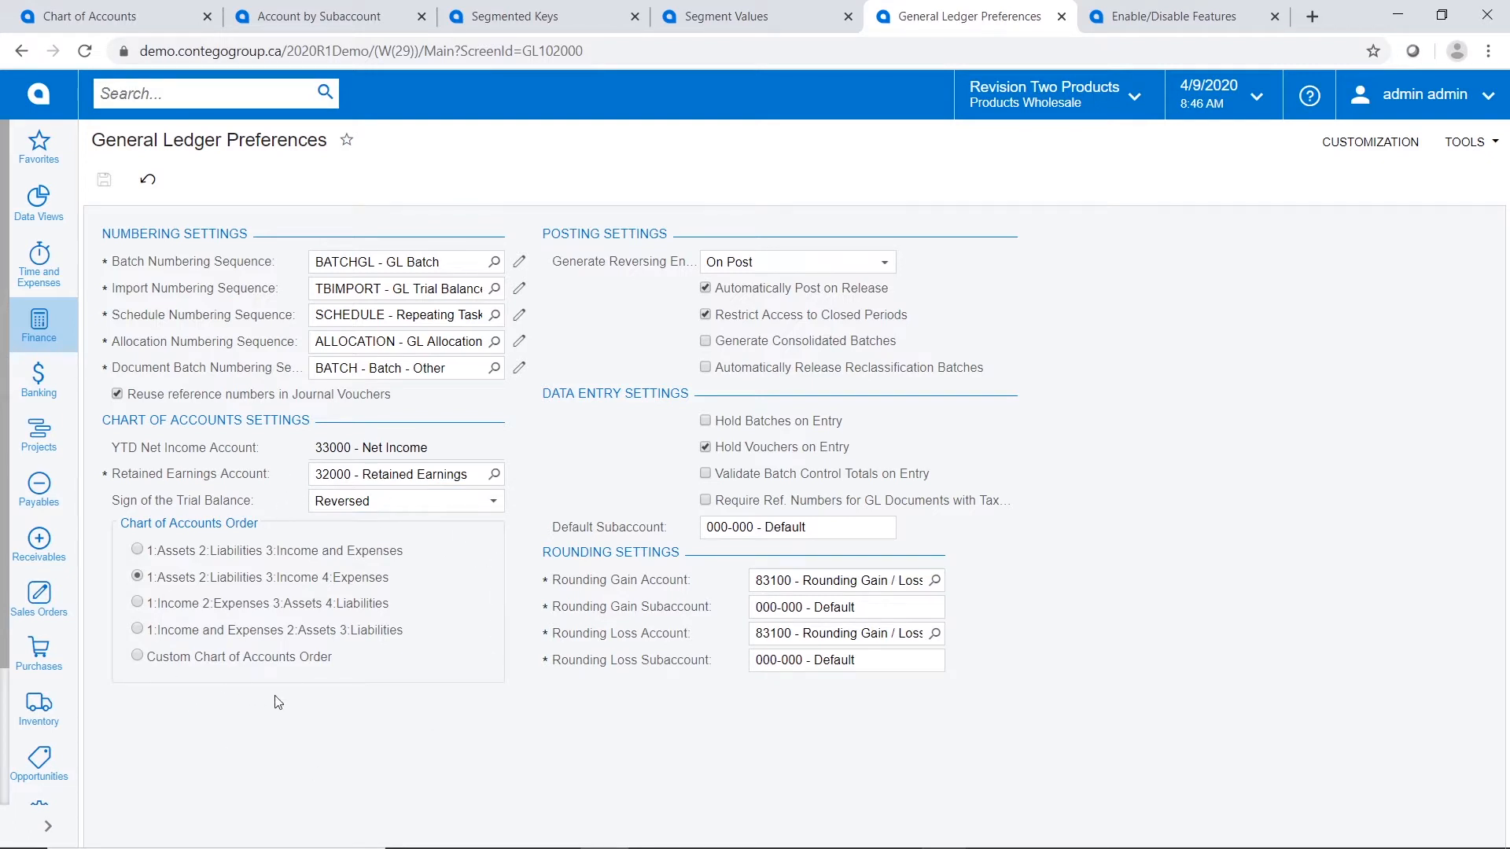
left_click(885, 267)
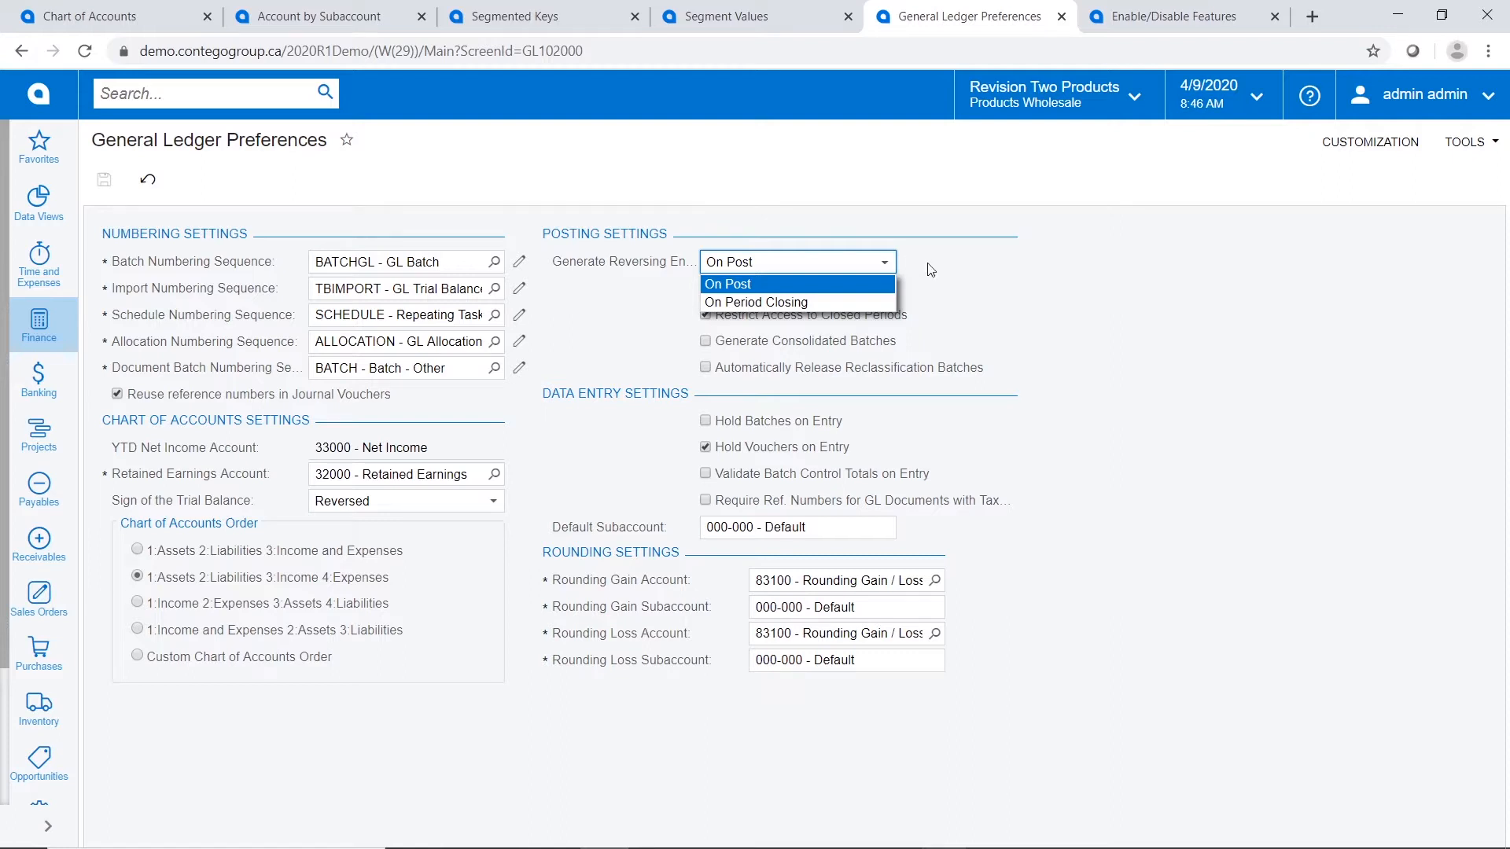
left_click(944, 276)
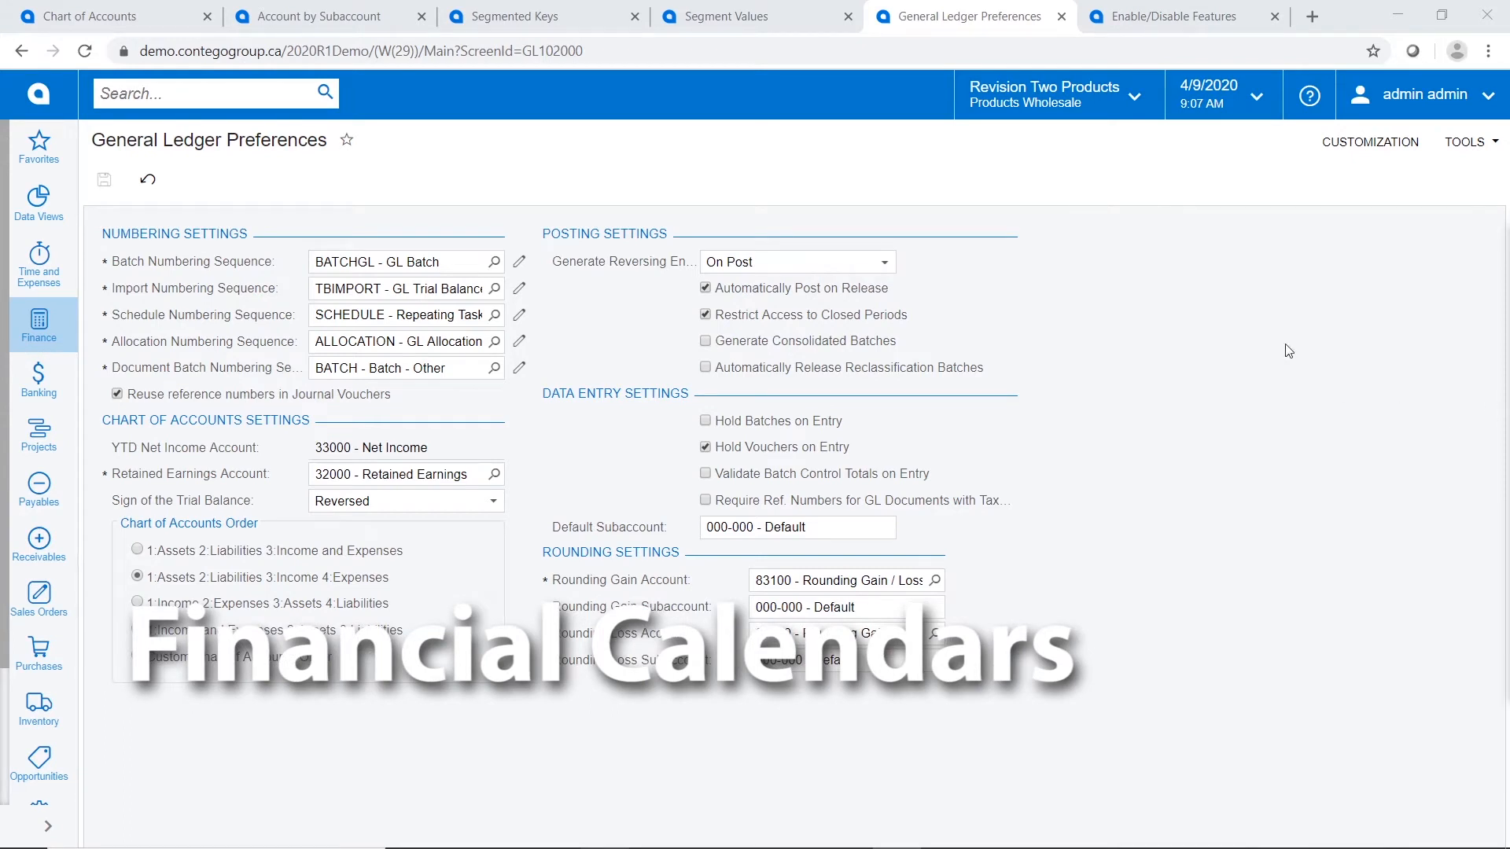
- Check the enabled calendar features and open the Master Financial Calendar
left_click(1160, 20)
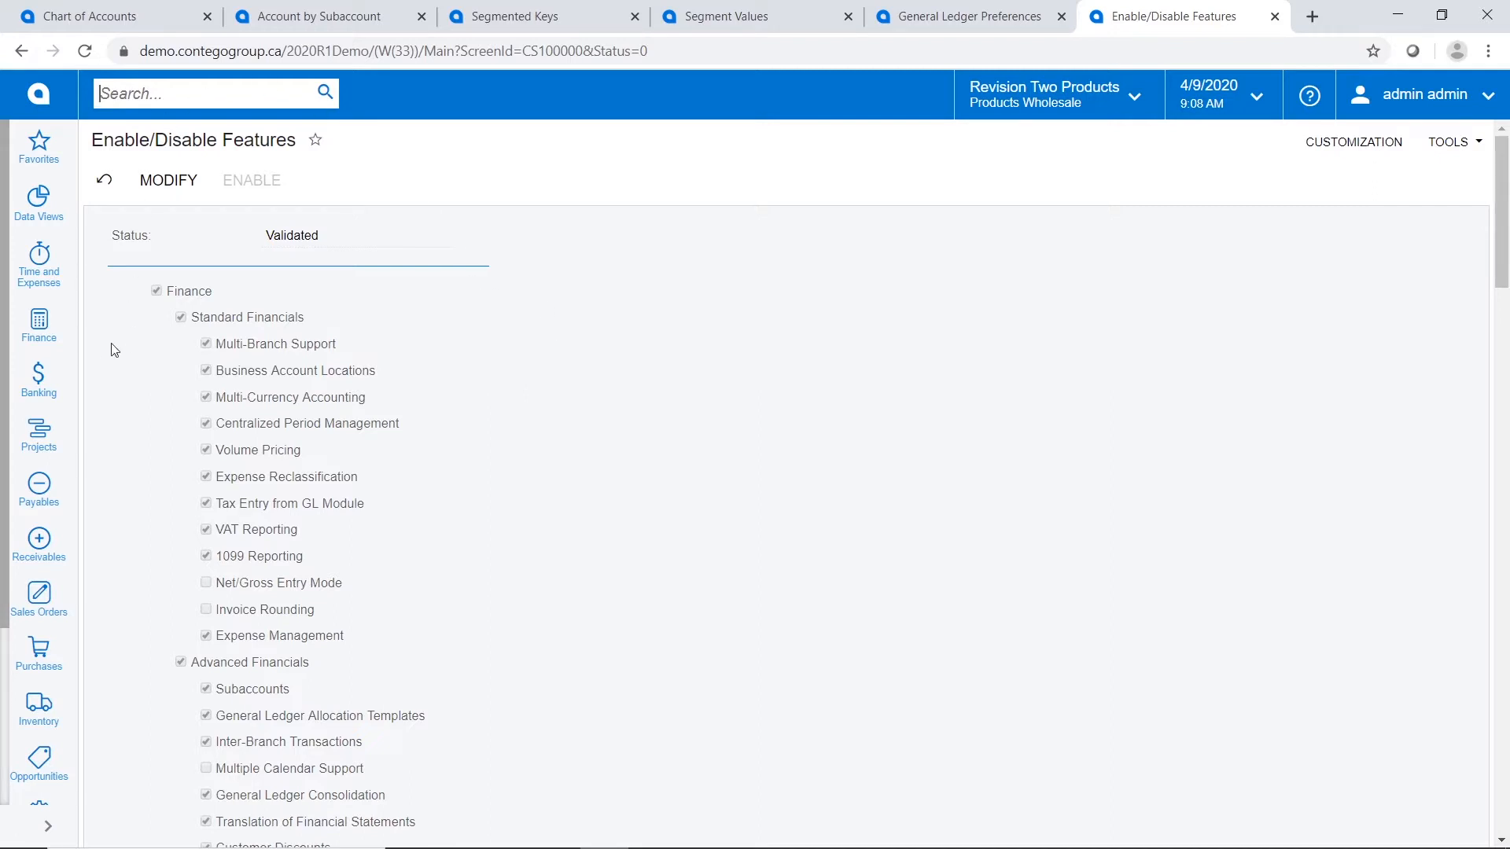
left_click(56, 337)
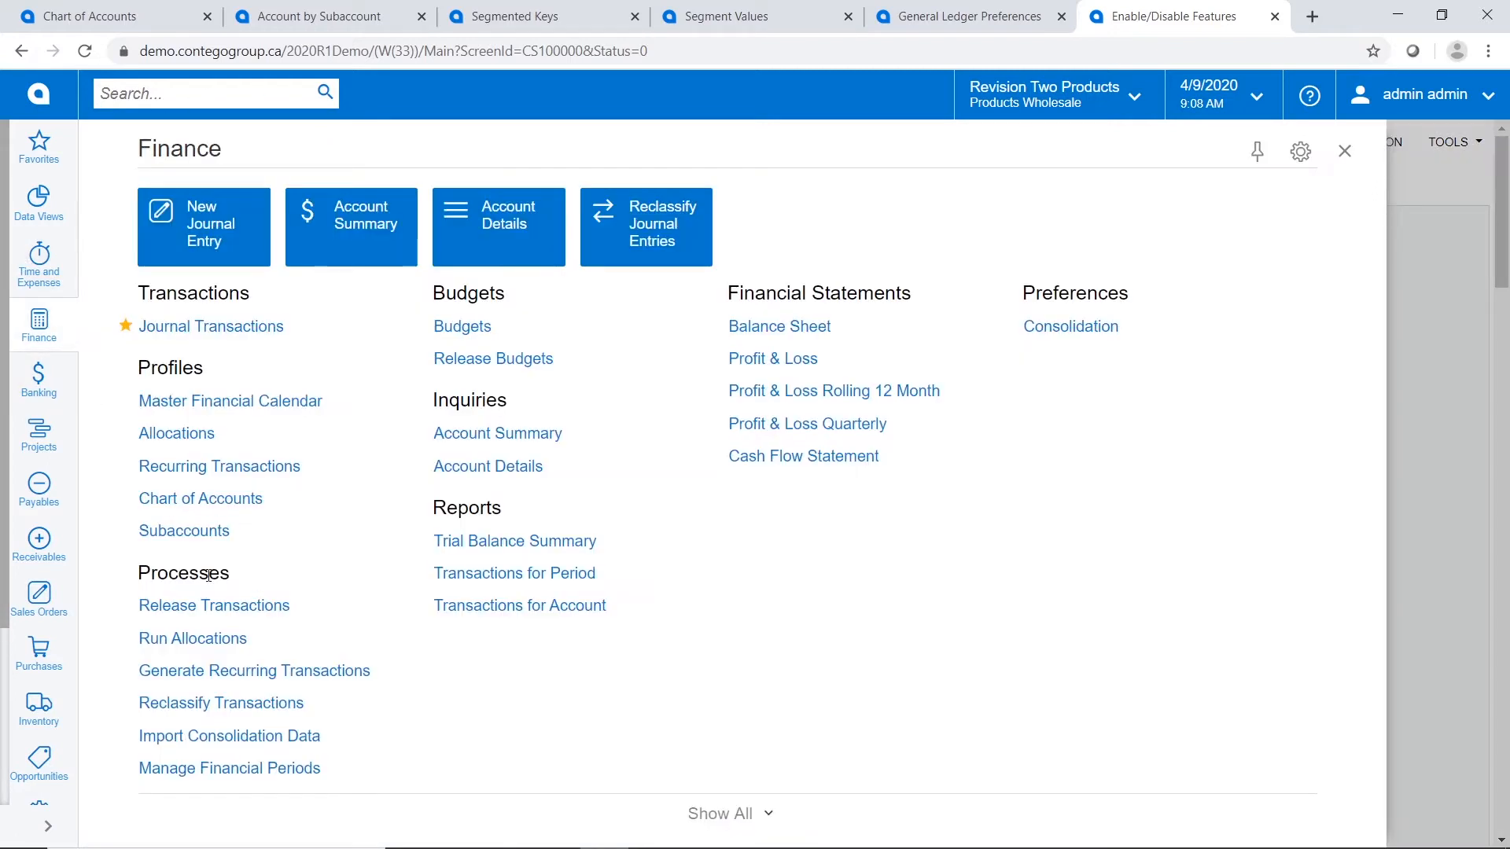
left_click(261, 401)
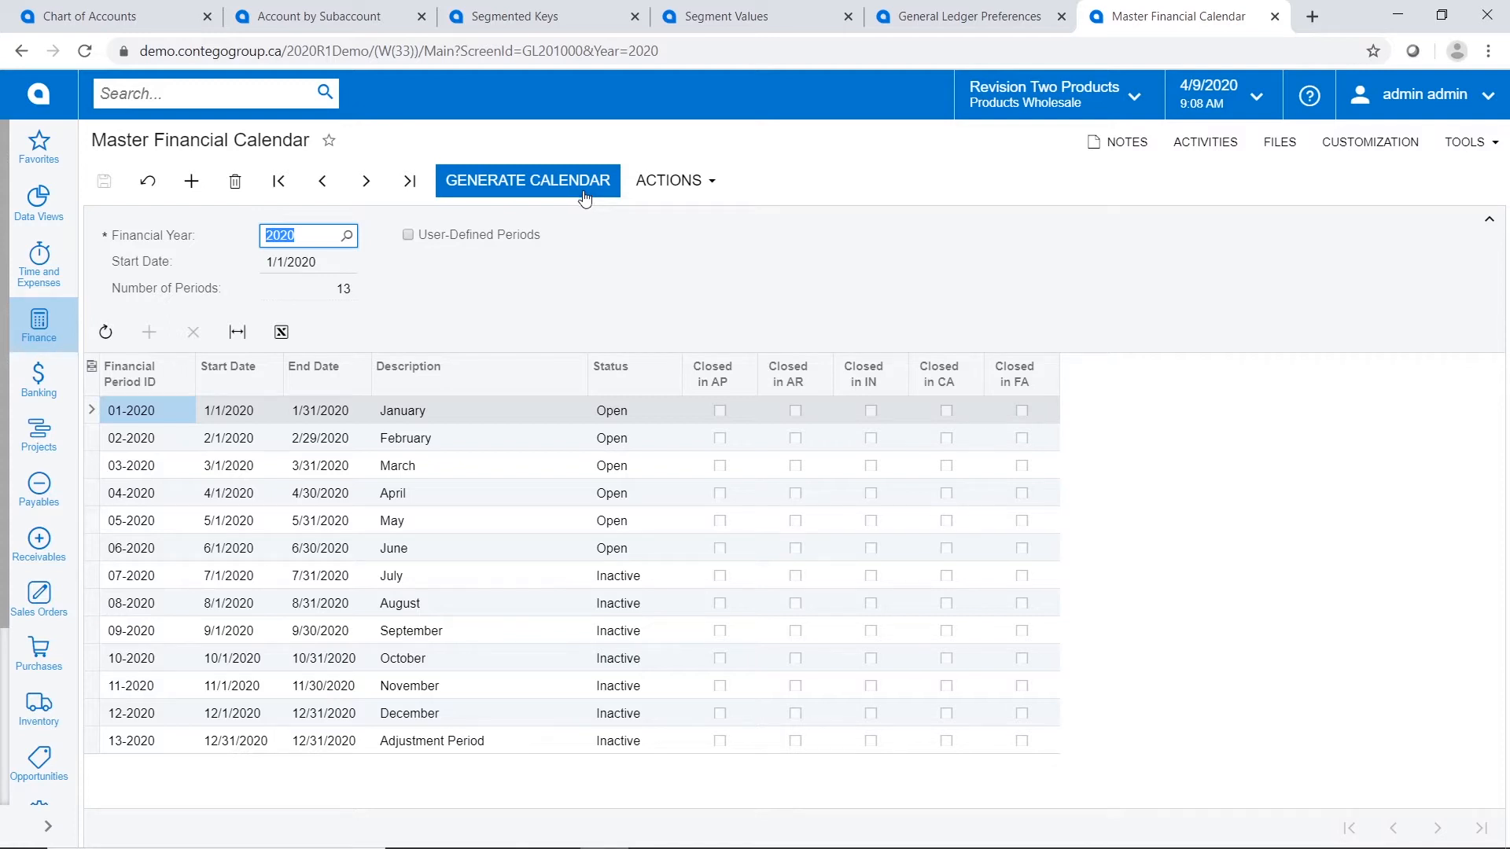
- View the period actions available in the Master Financial Calendar and search the system for "close"
left_click(711, 186)
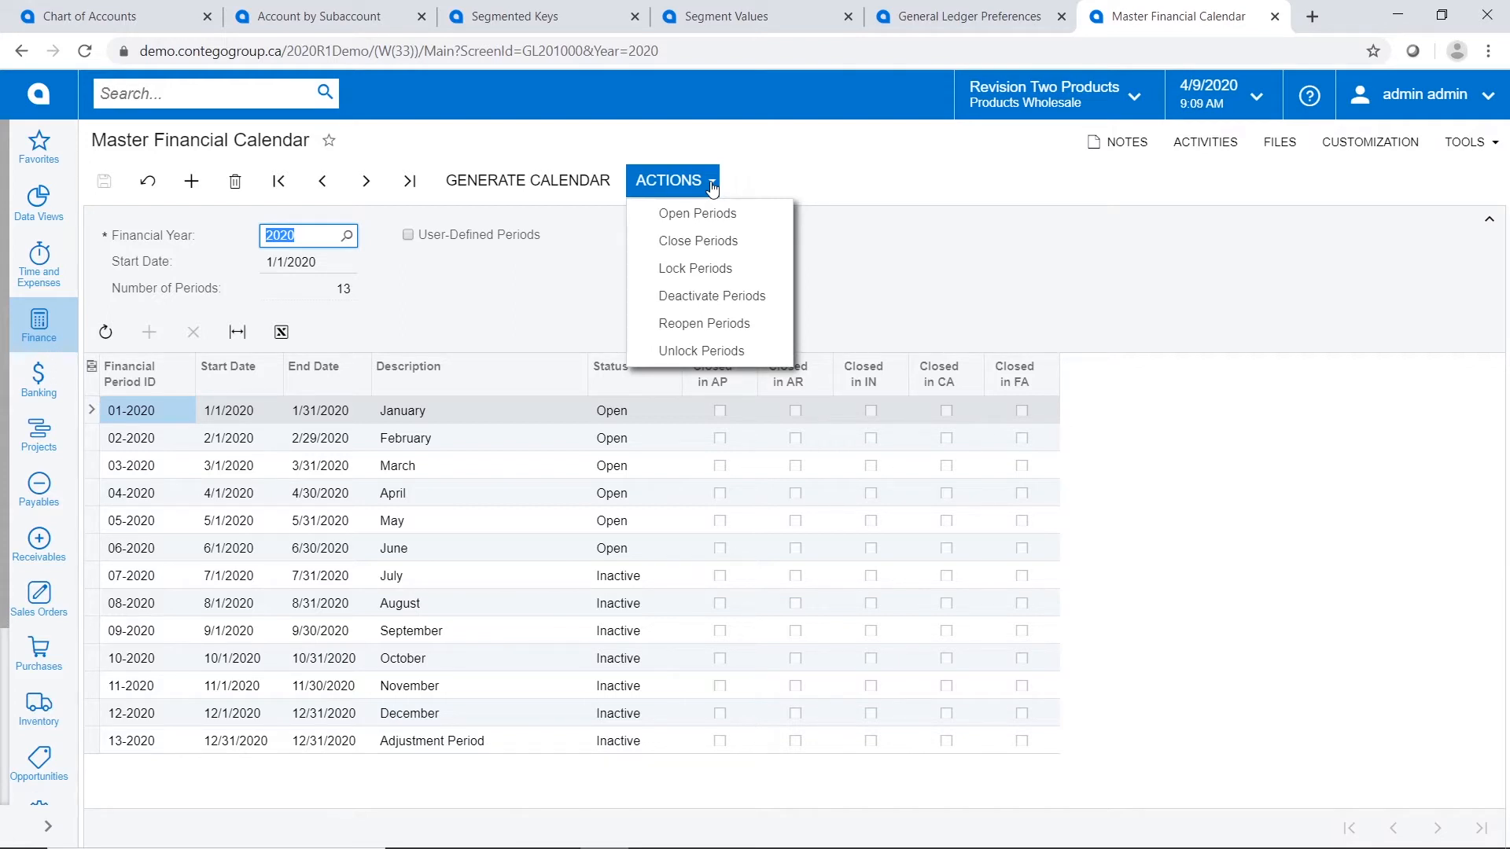
left_click(786, 165)
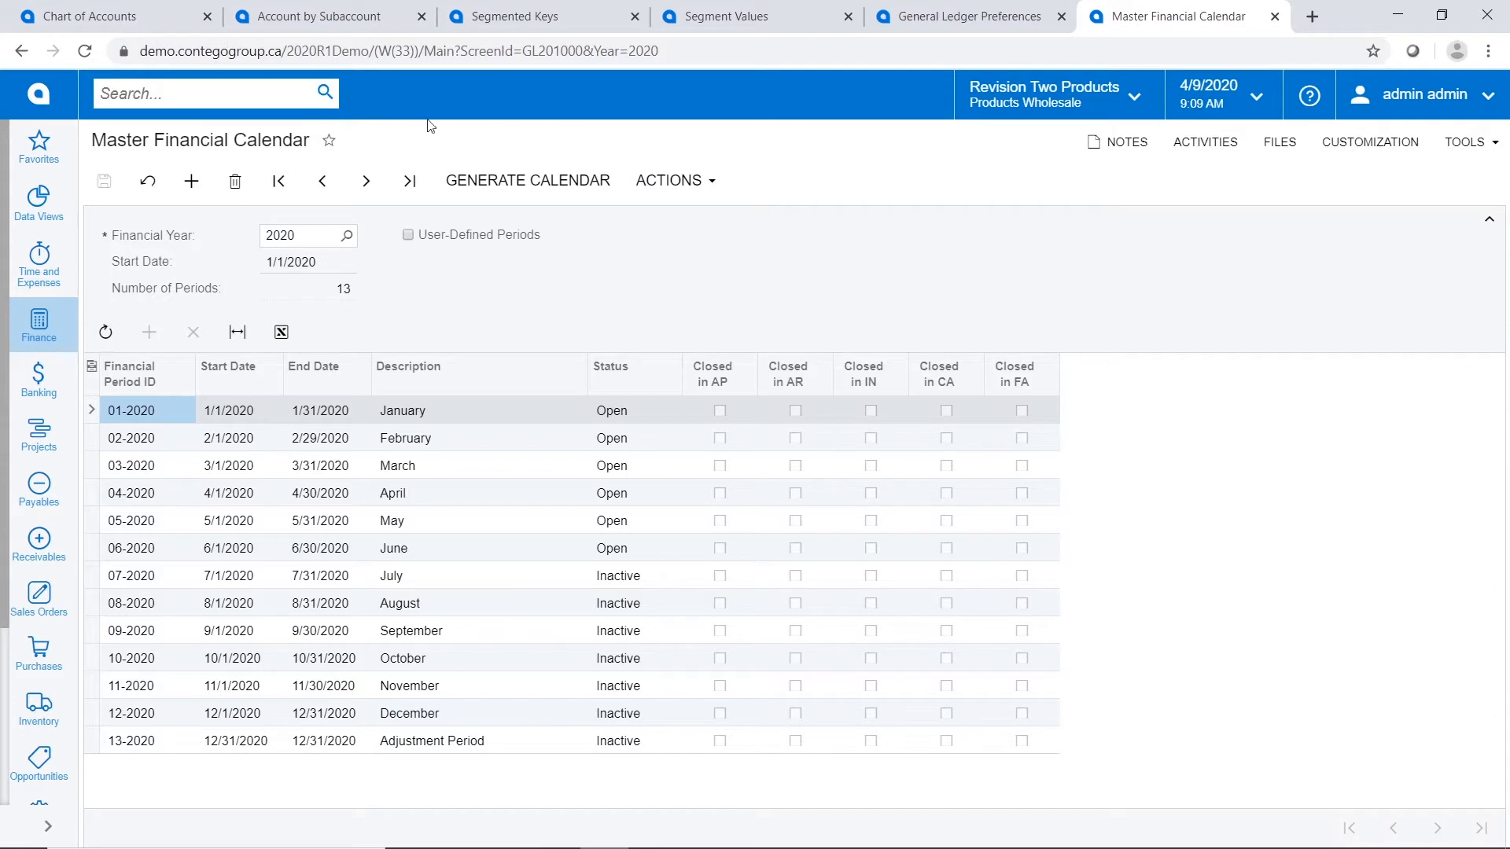
type("close")
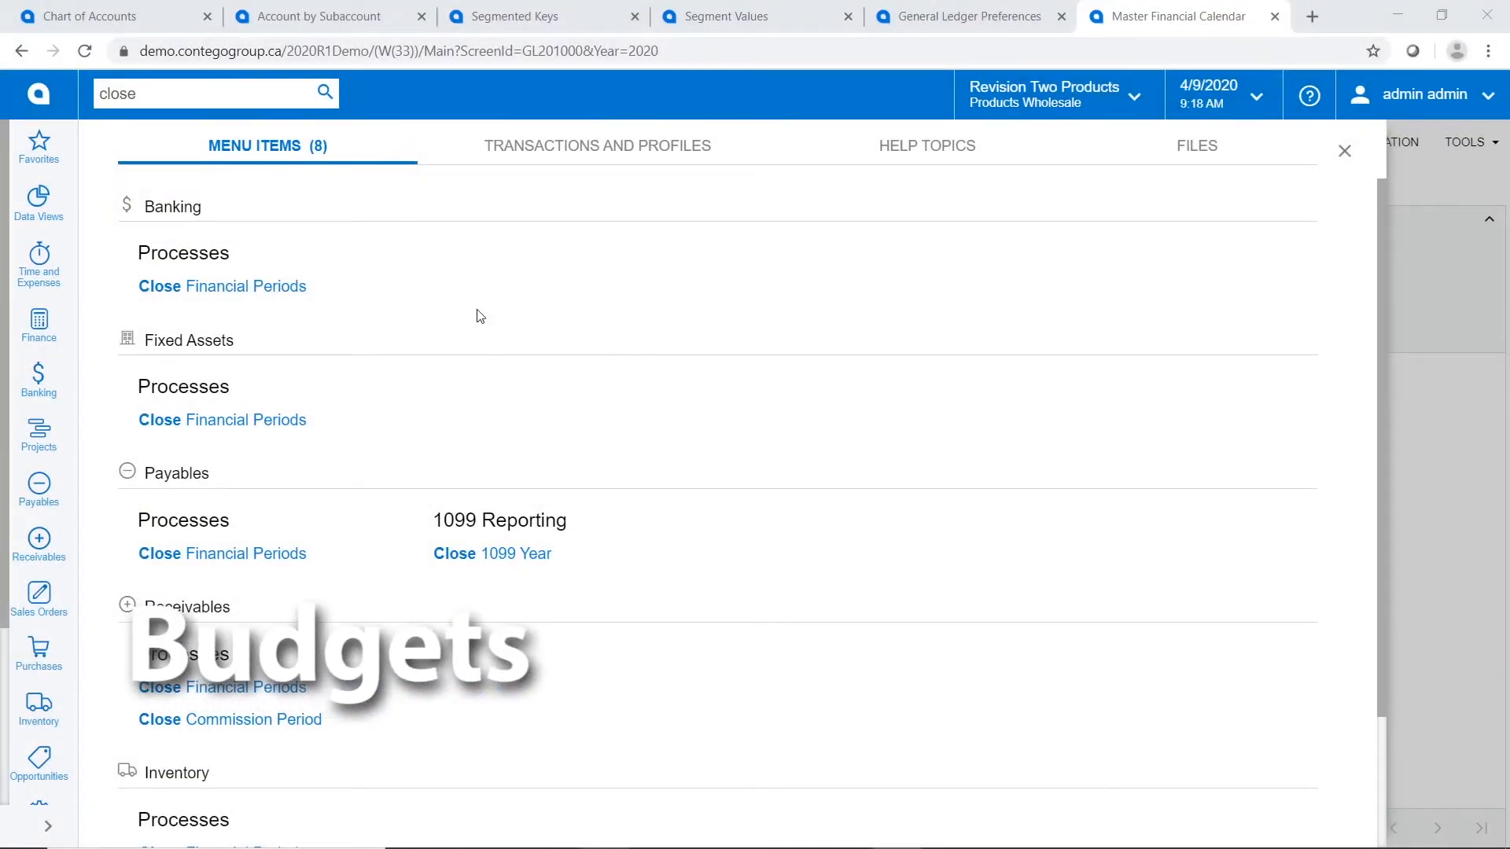
- Open Budgets for financial year 2019 and examine the Revenue Accounts articles before returning to the company level
left_click(41, 326)
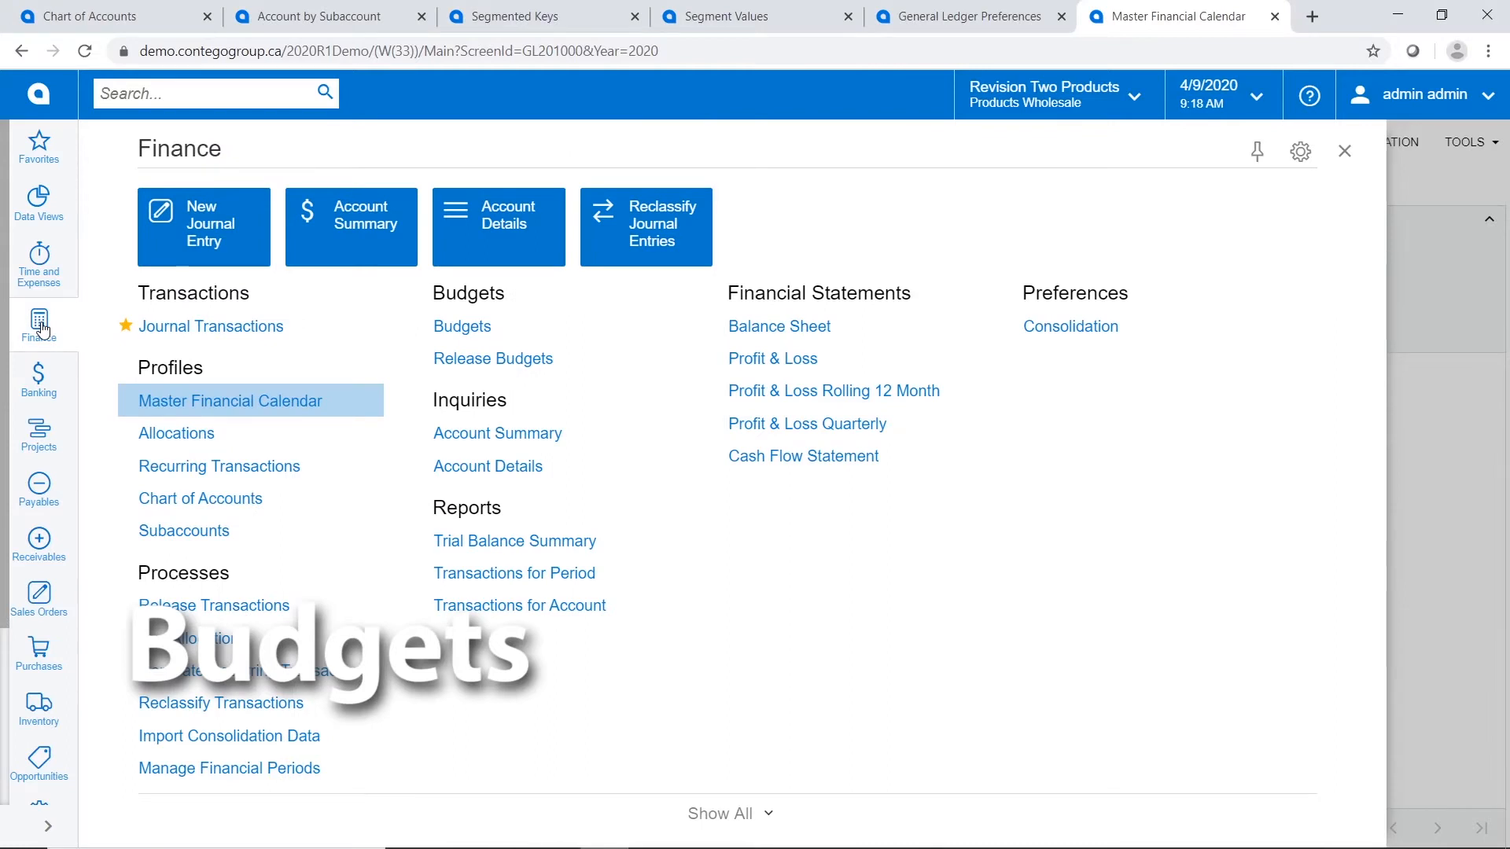
left_click(477, 336)
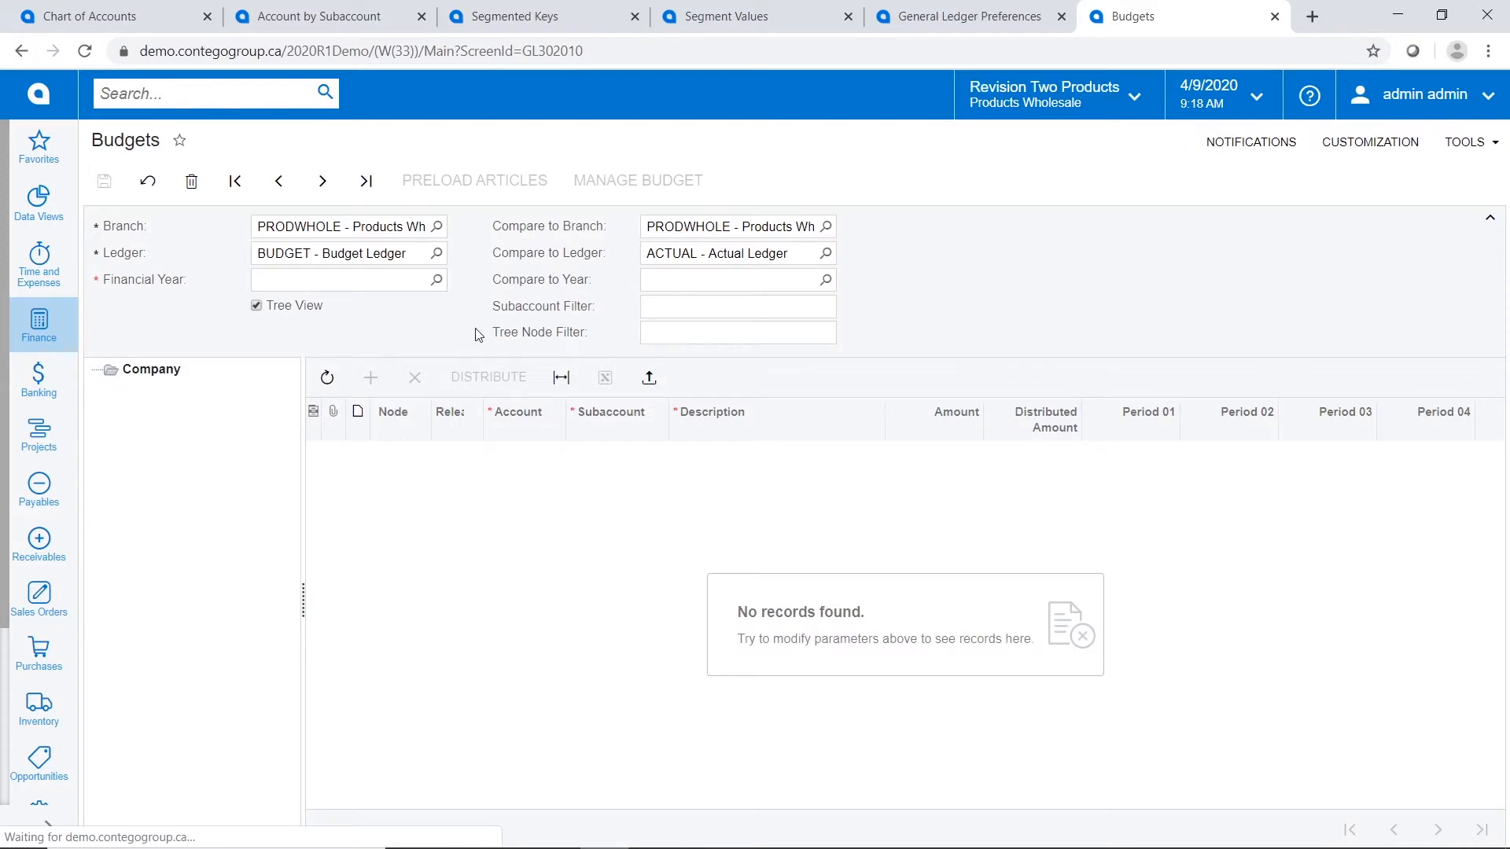
left_click(313, 280)
type("2019")
key("Tab")
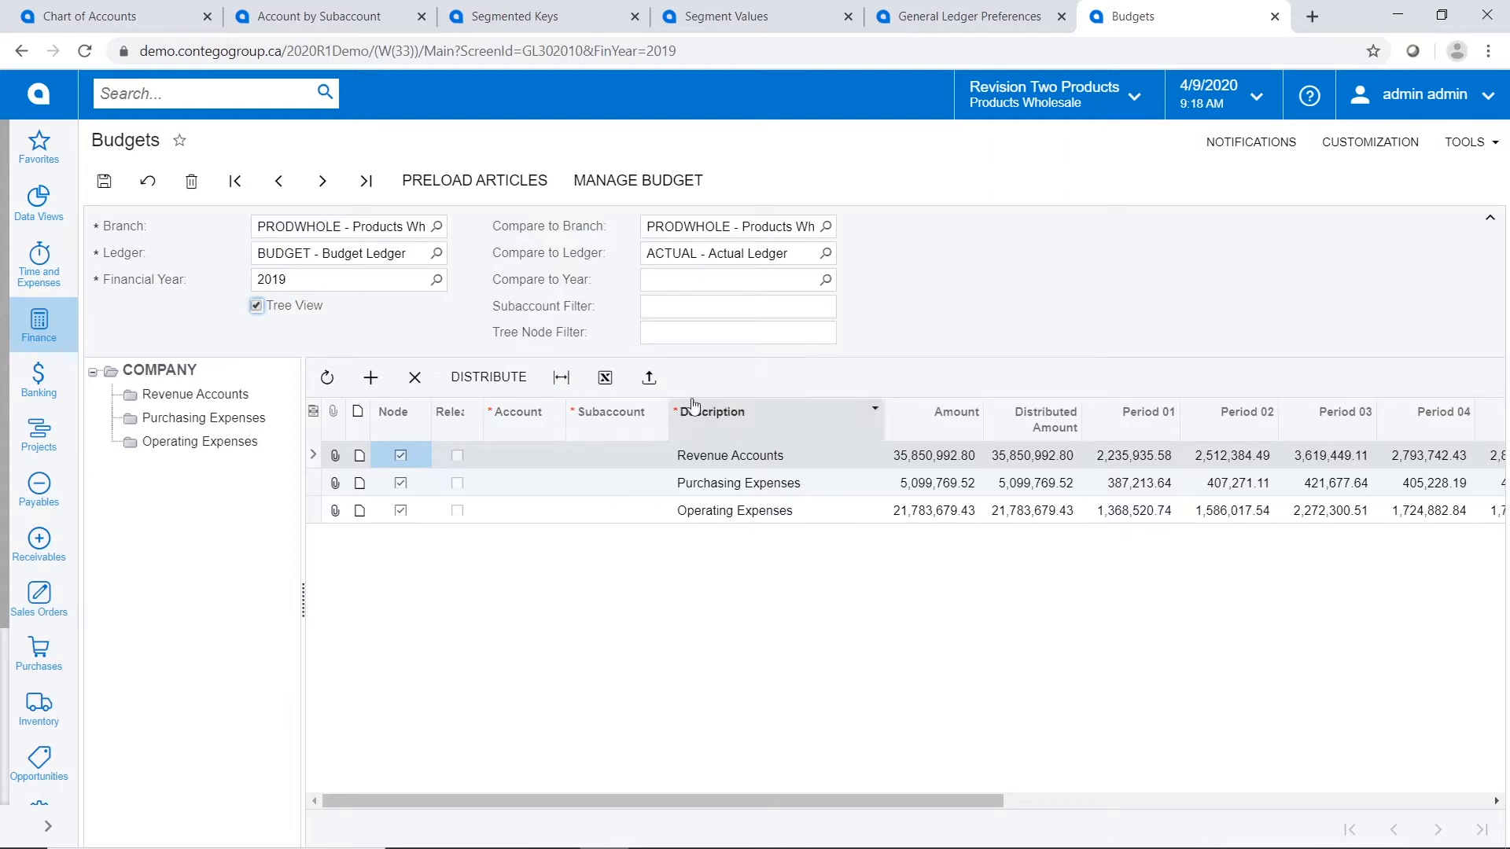
left_click(200, 397)
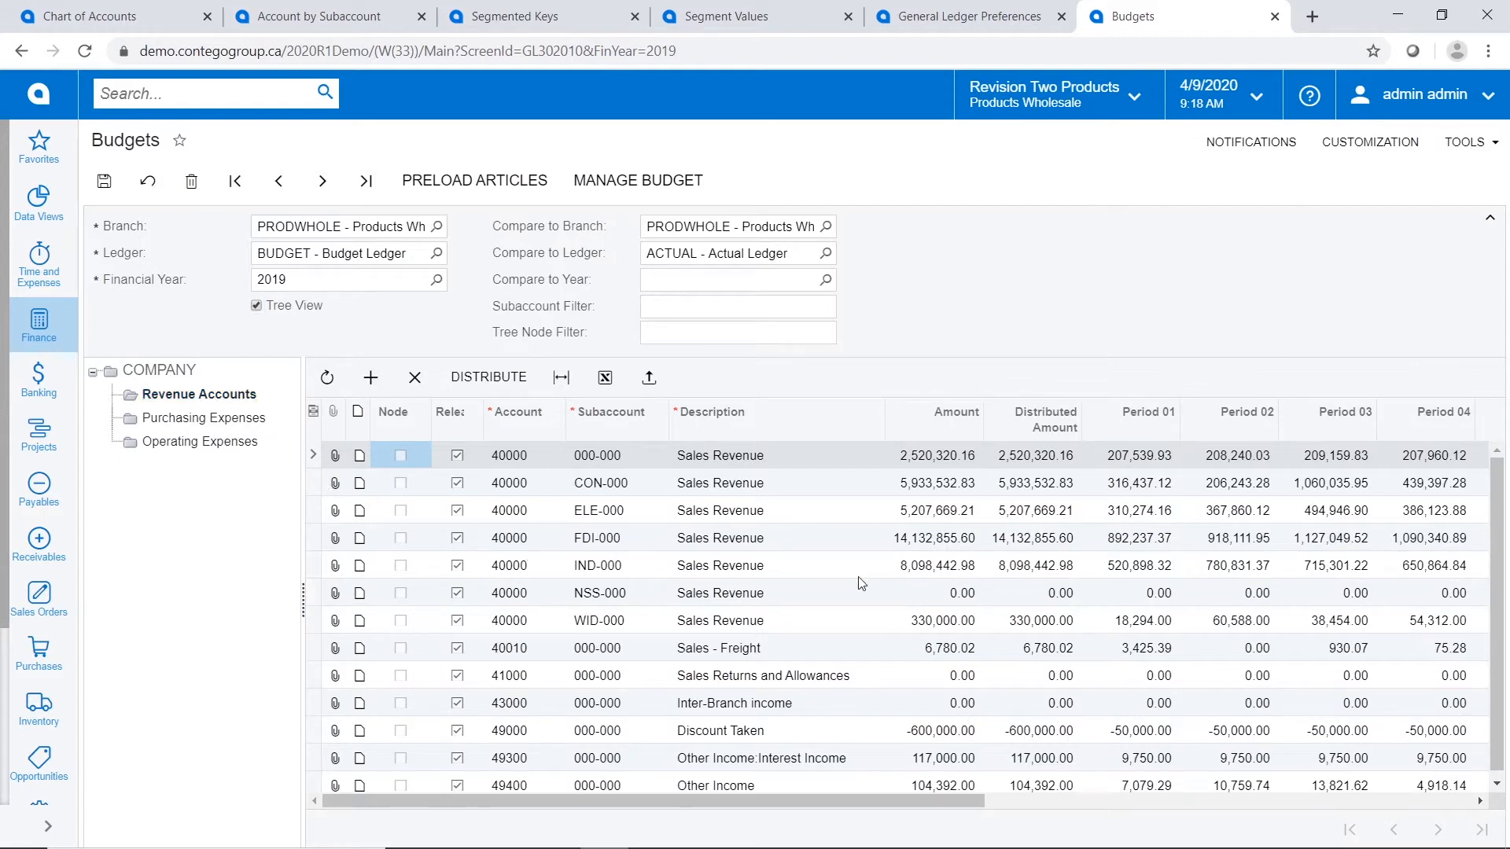
left_click(149, 369)
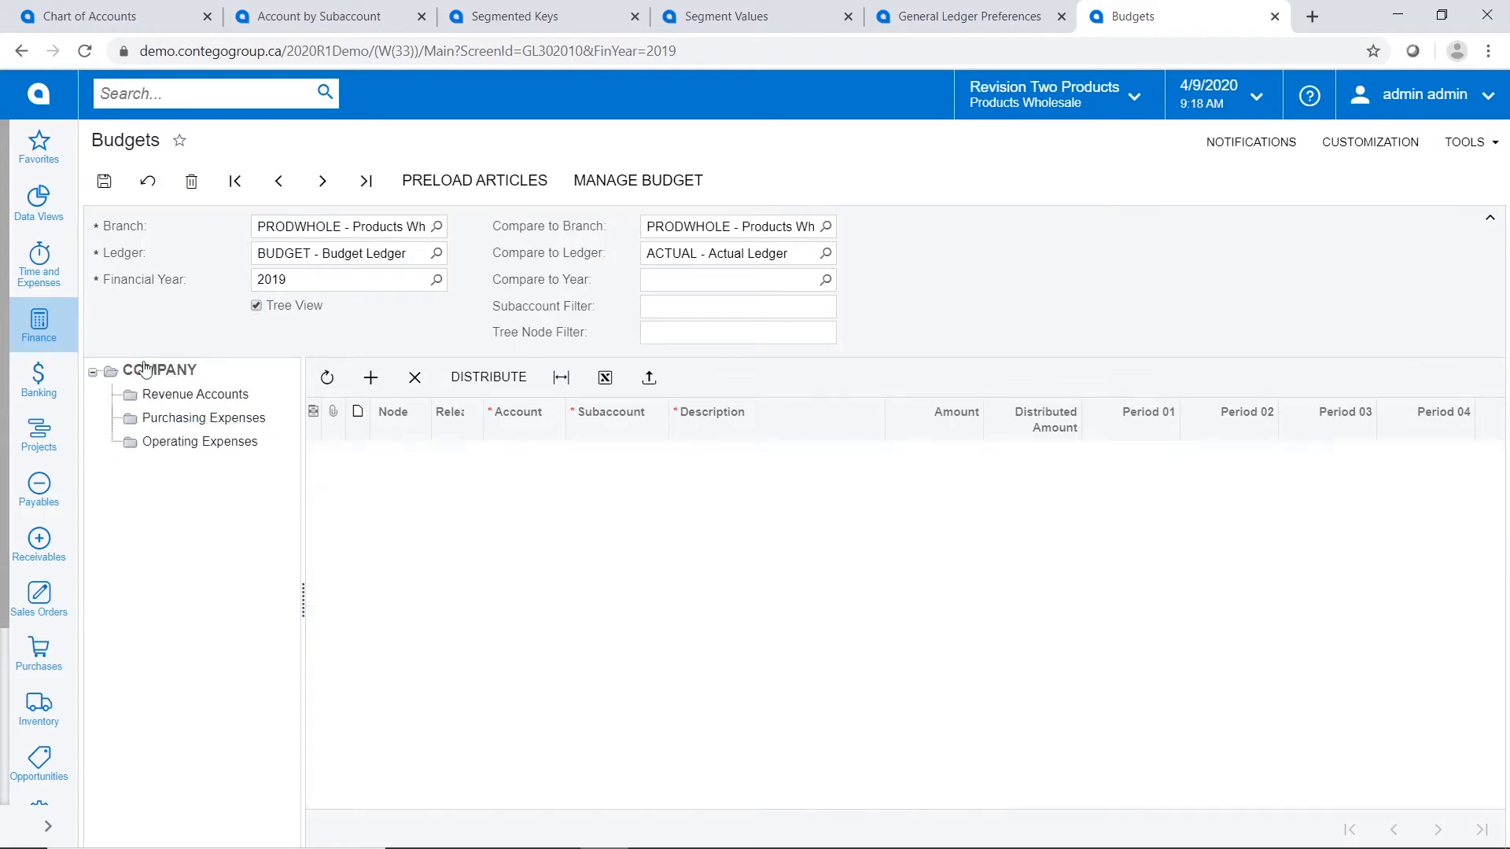
- Create the 2020 budget with its tree preloaded from the budget configuration and check the Revenue Accounts node
left_click(306, 288)
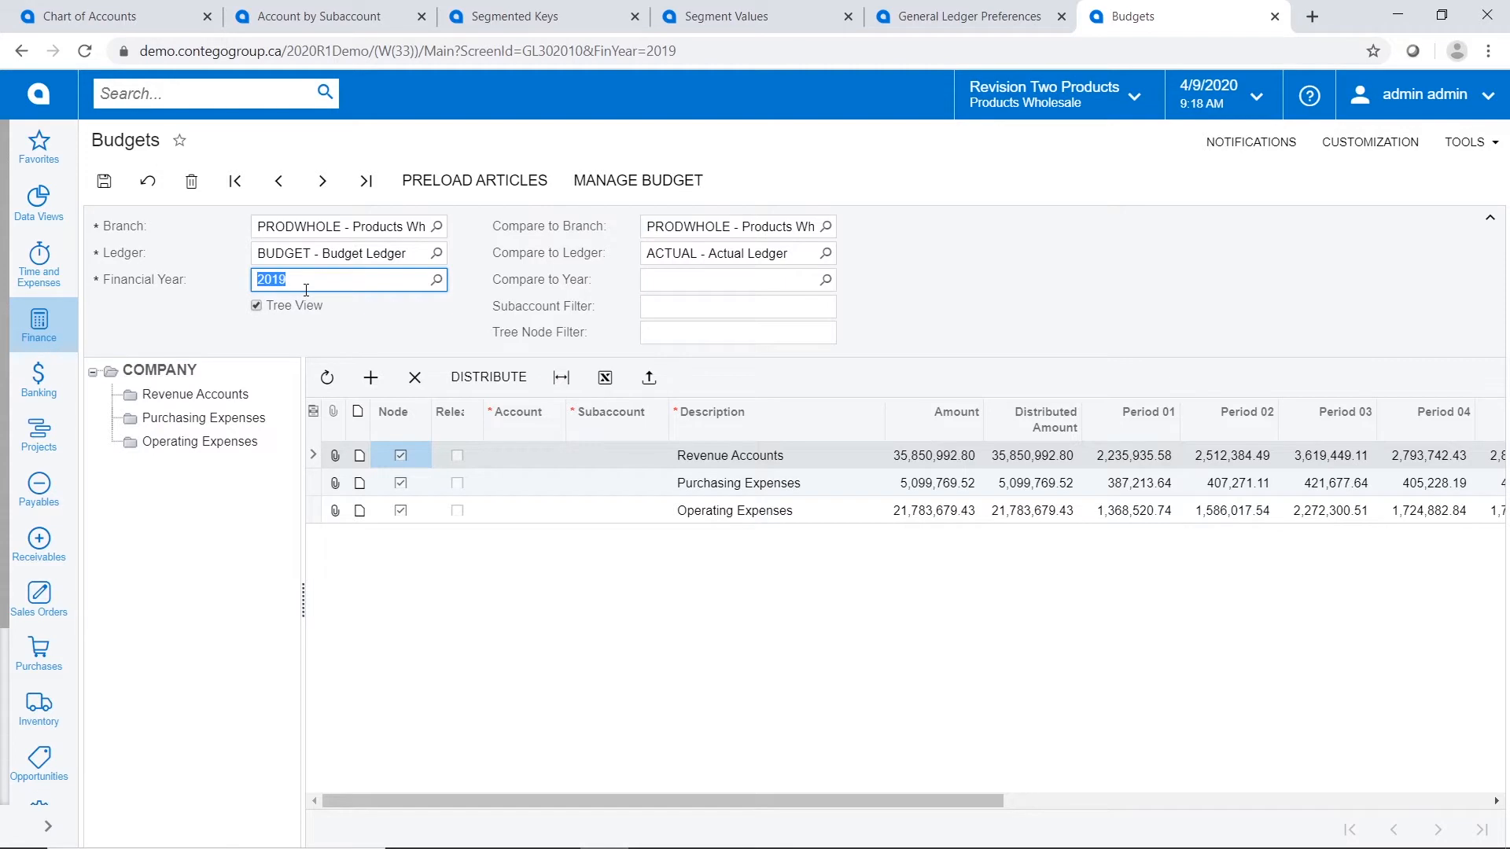
type("2020")
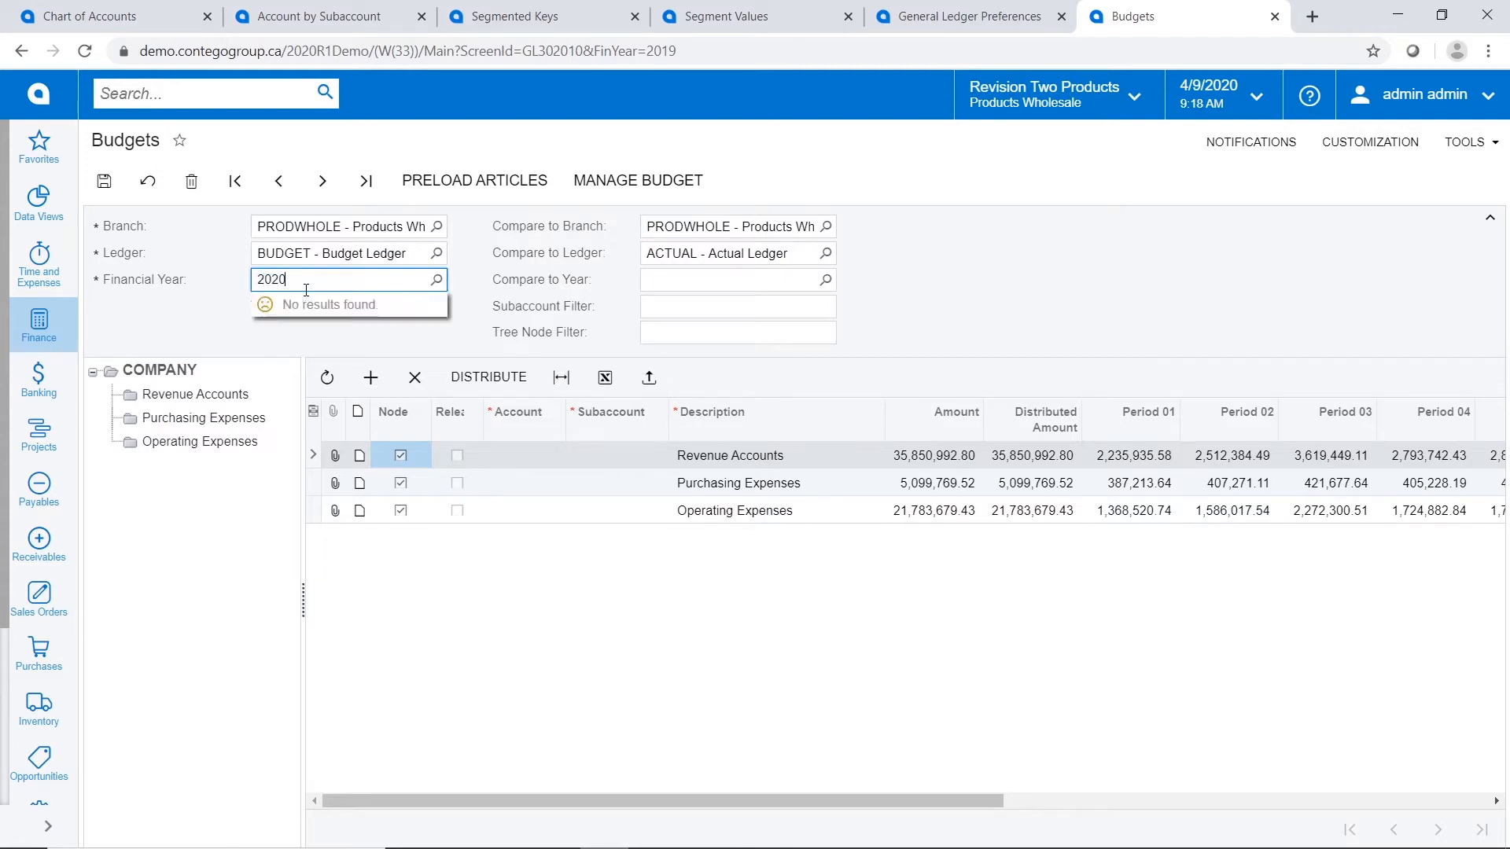
key("Tab")
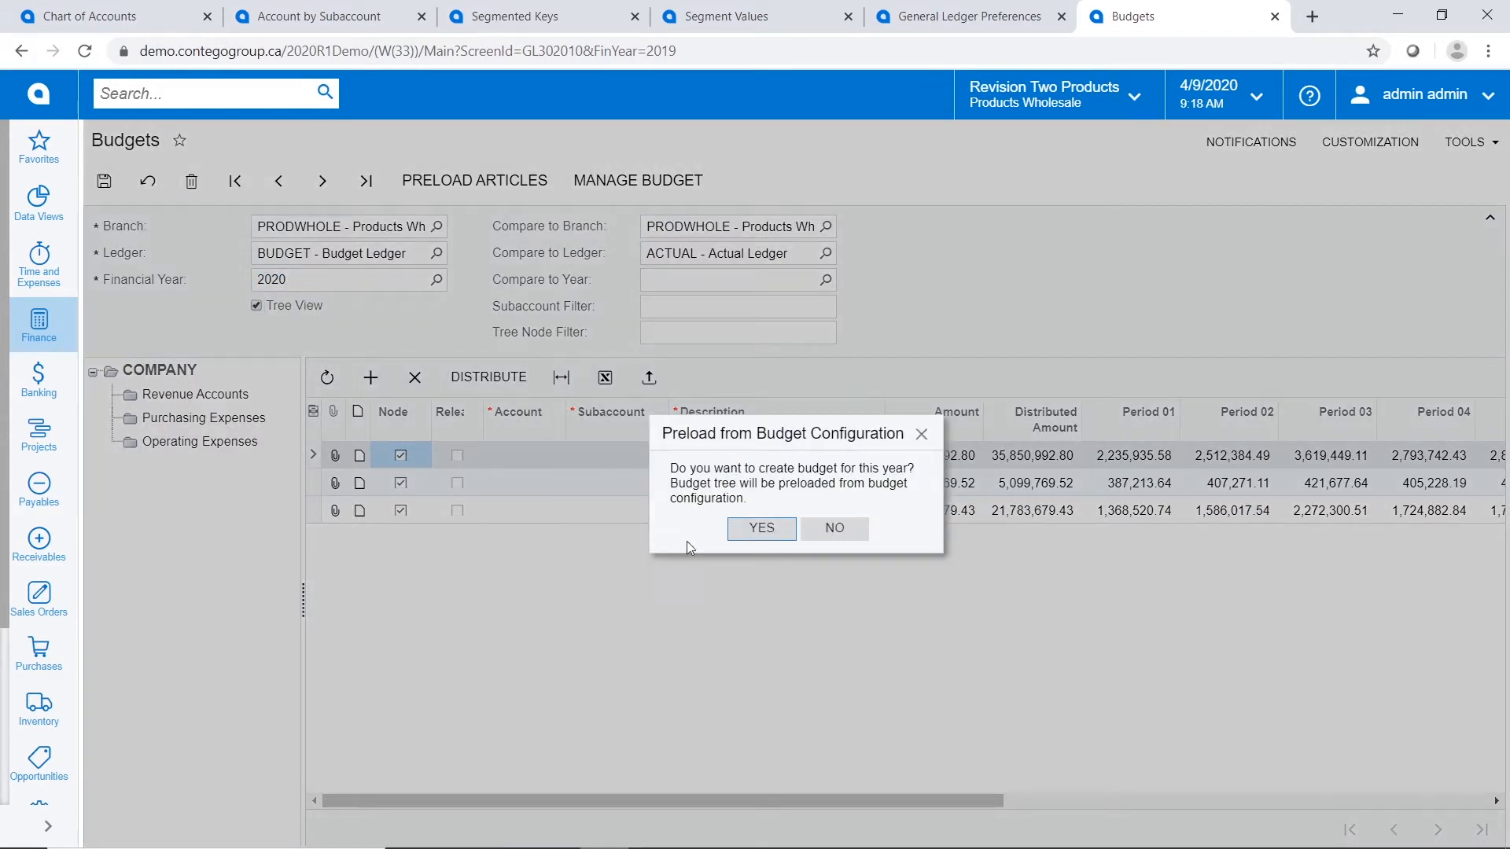
left_click(758, 532)
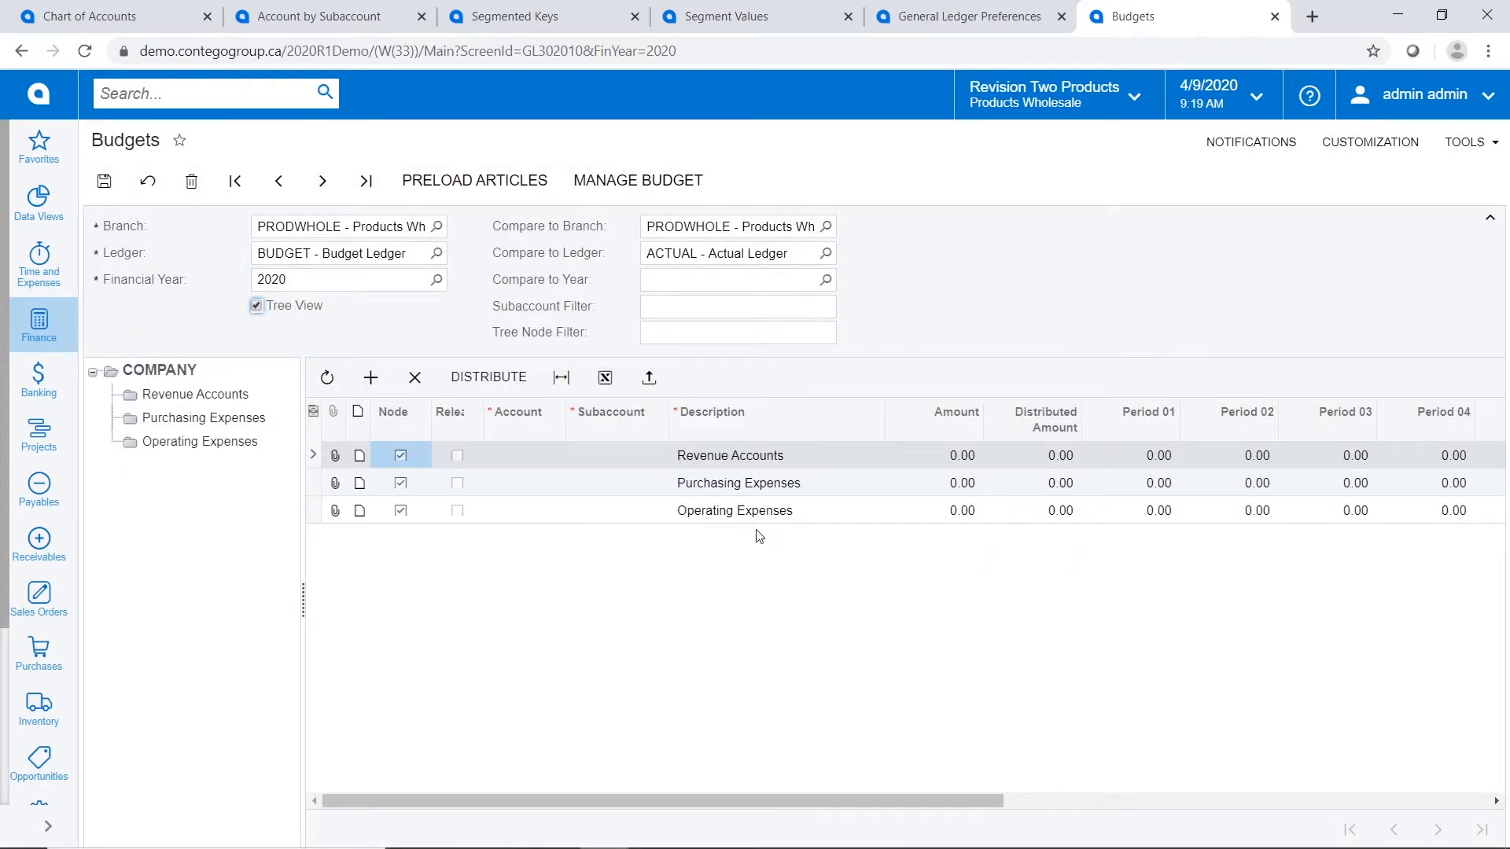
left_click(206, 398)
left_click(150, 369)
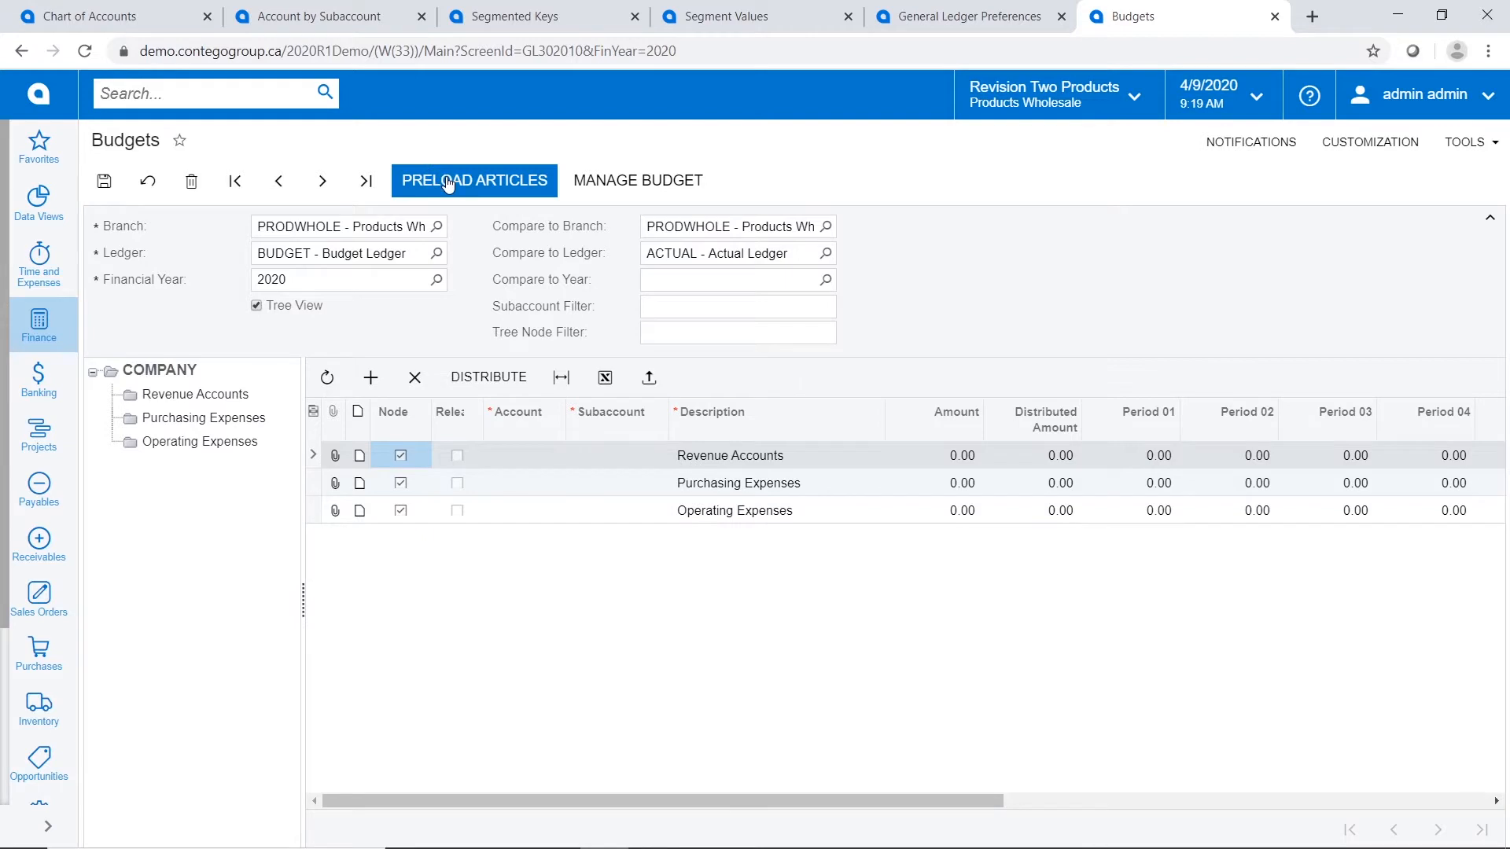
- Start preloading budget articles from the BUDGET ledger for financial year 2019 with a multiplier of 105%
left_click(448, 182)
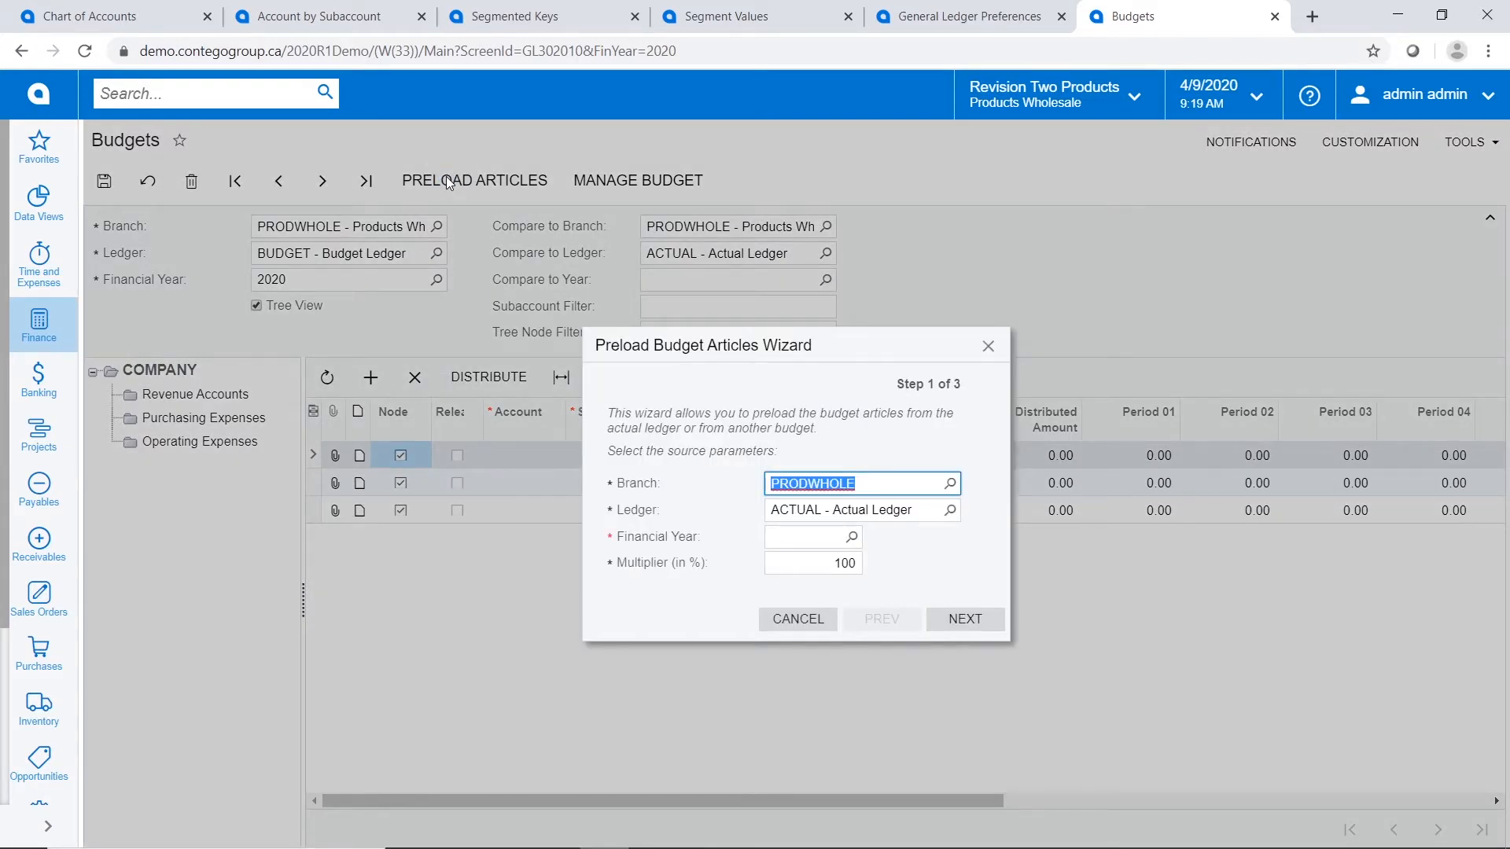
left_click(950, 511)
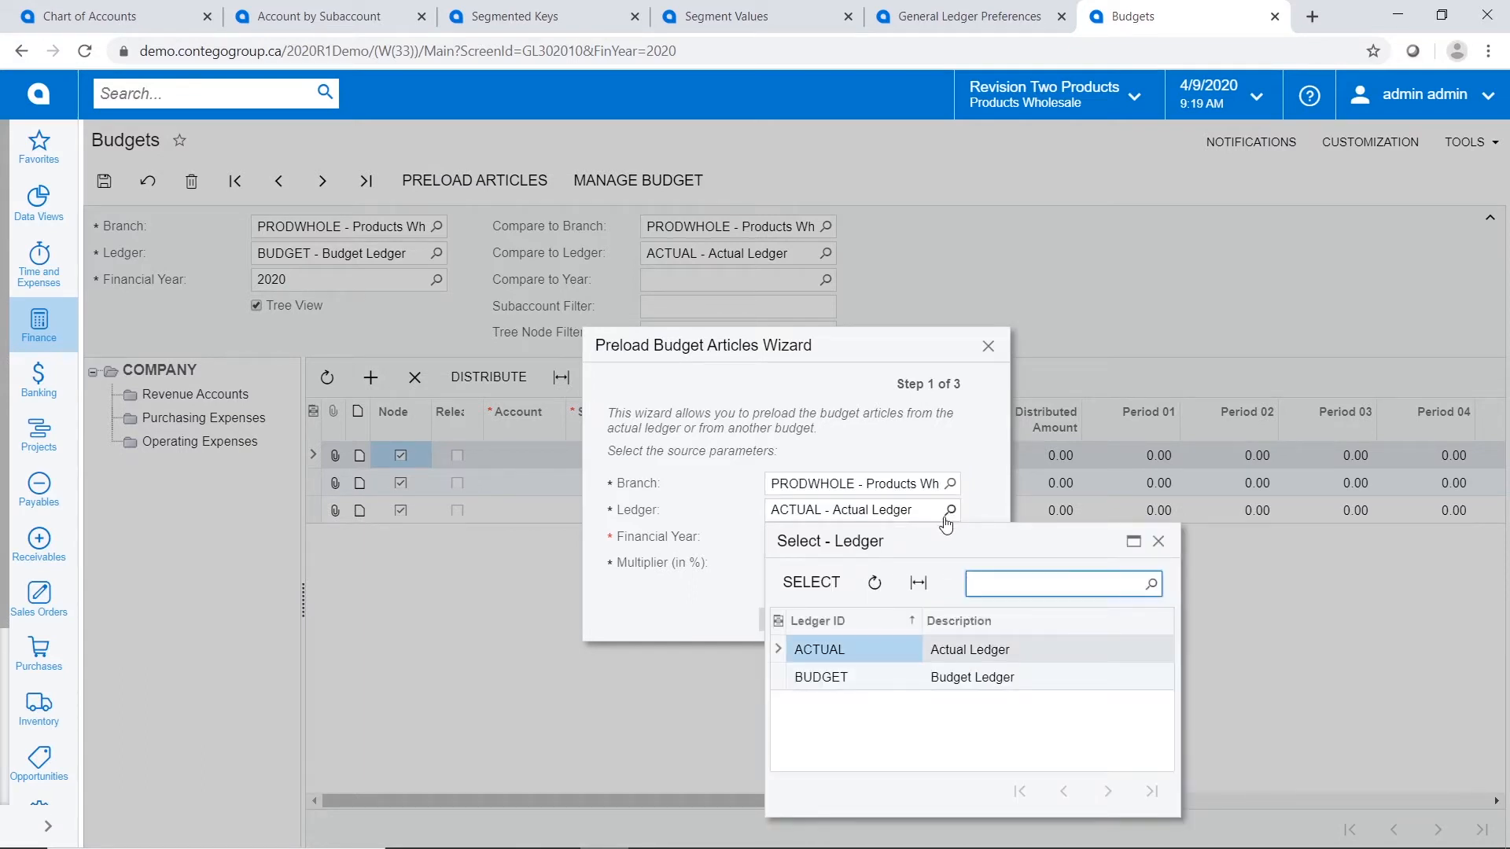
double_click(859, 685)
left_click(792, 539)
type("2019")
key("Tab")
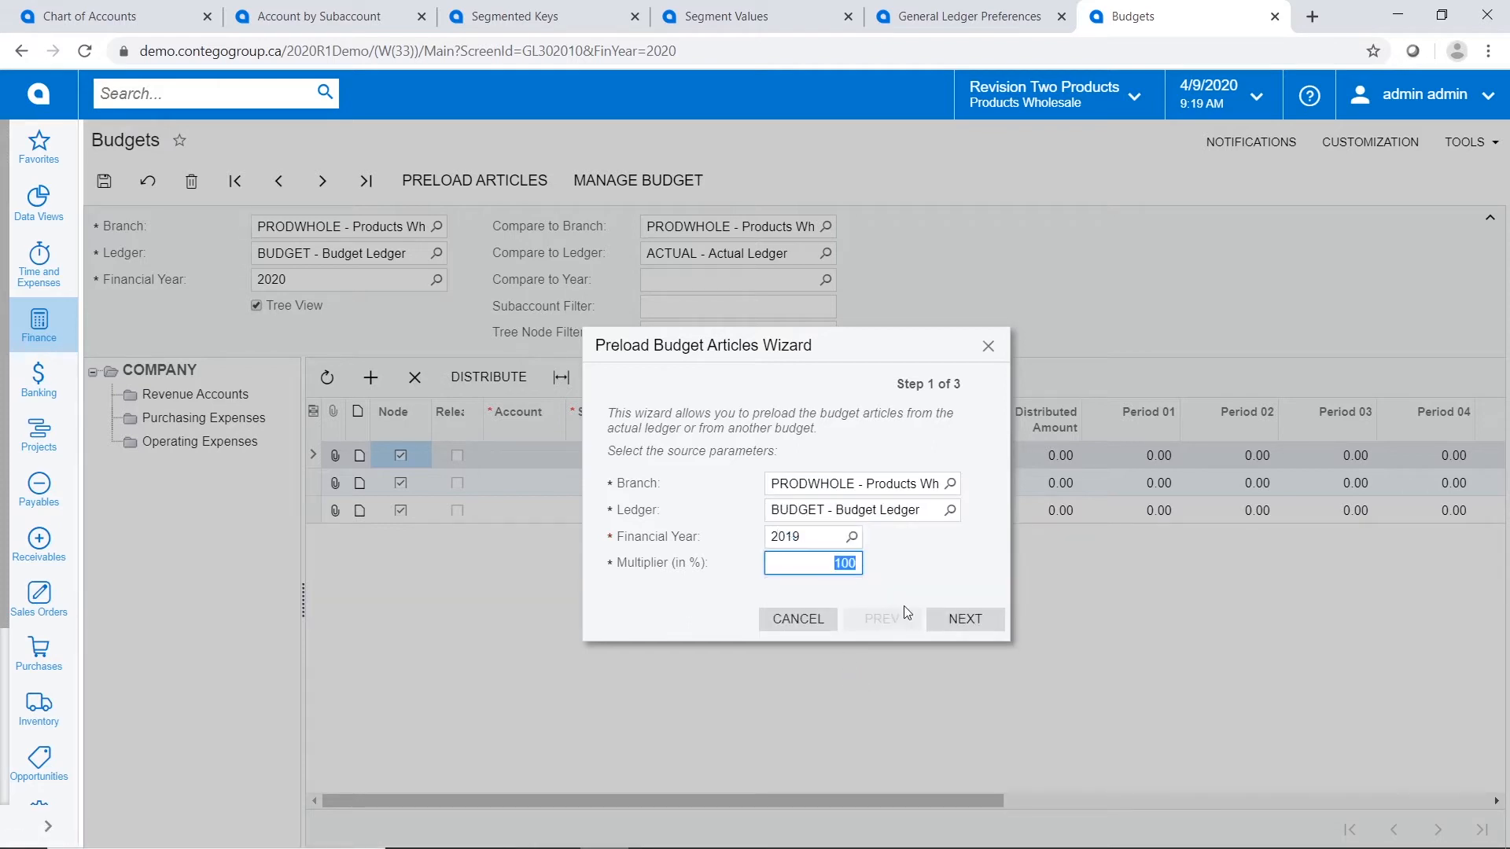
type("105")
left_click(904, 587)
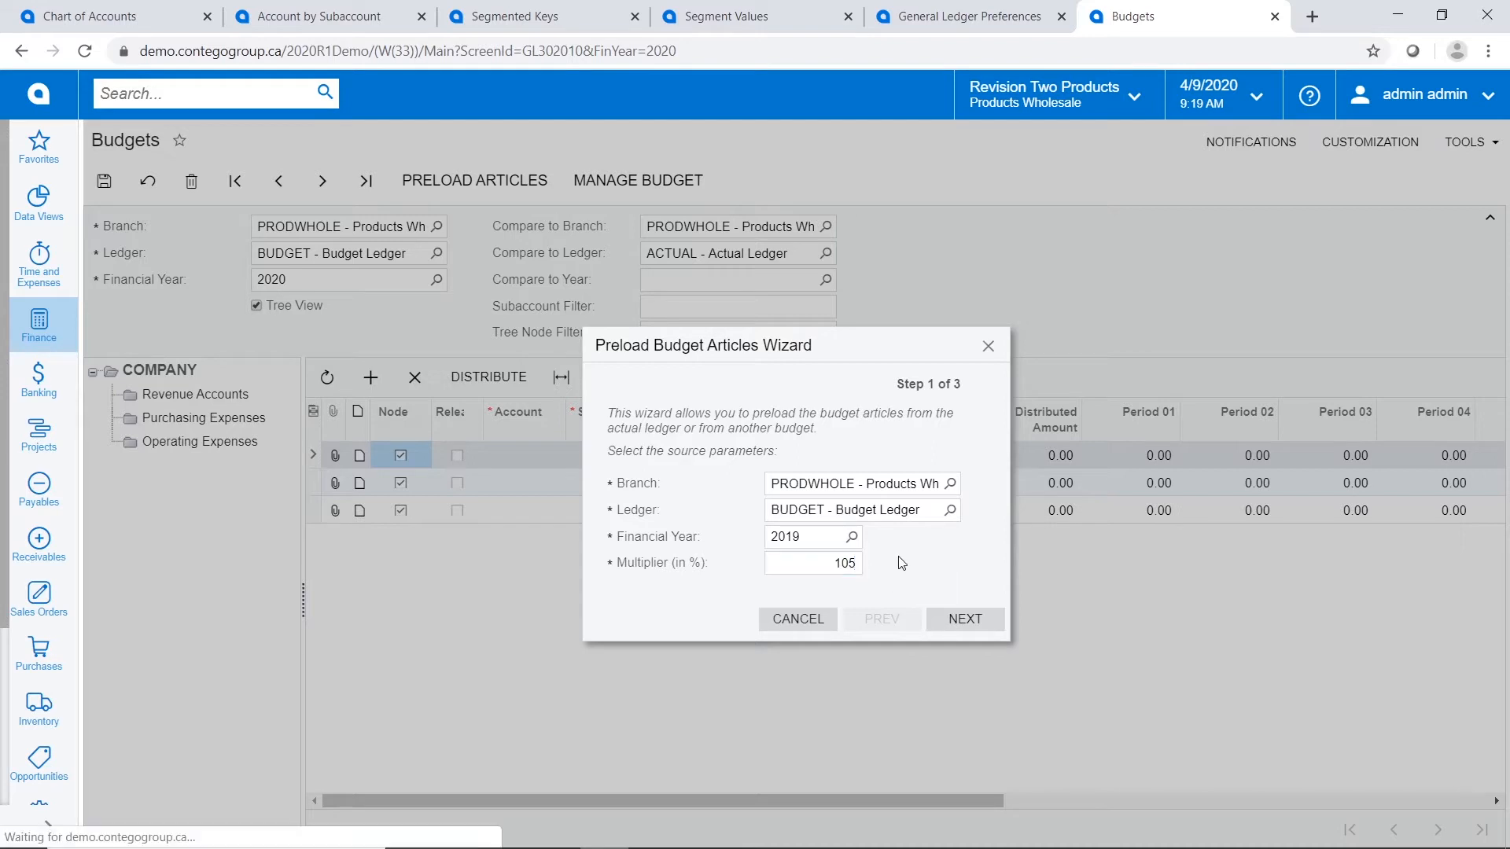
- Finish the preload without restricting accounts or subaccounts, updating existing articles and loading nonexistent ones
left_click(966, 621)
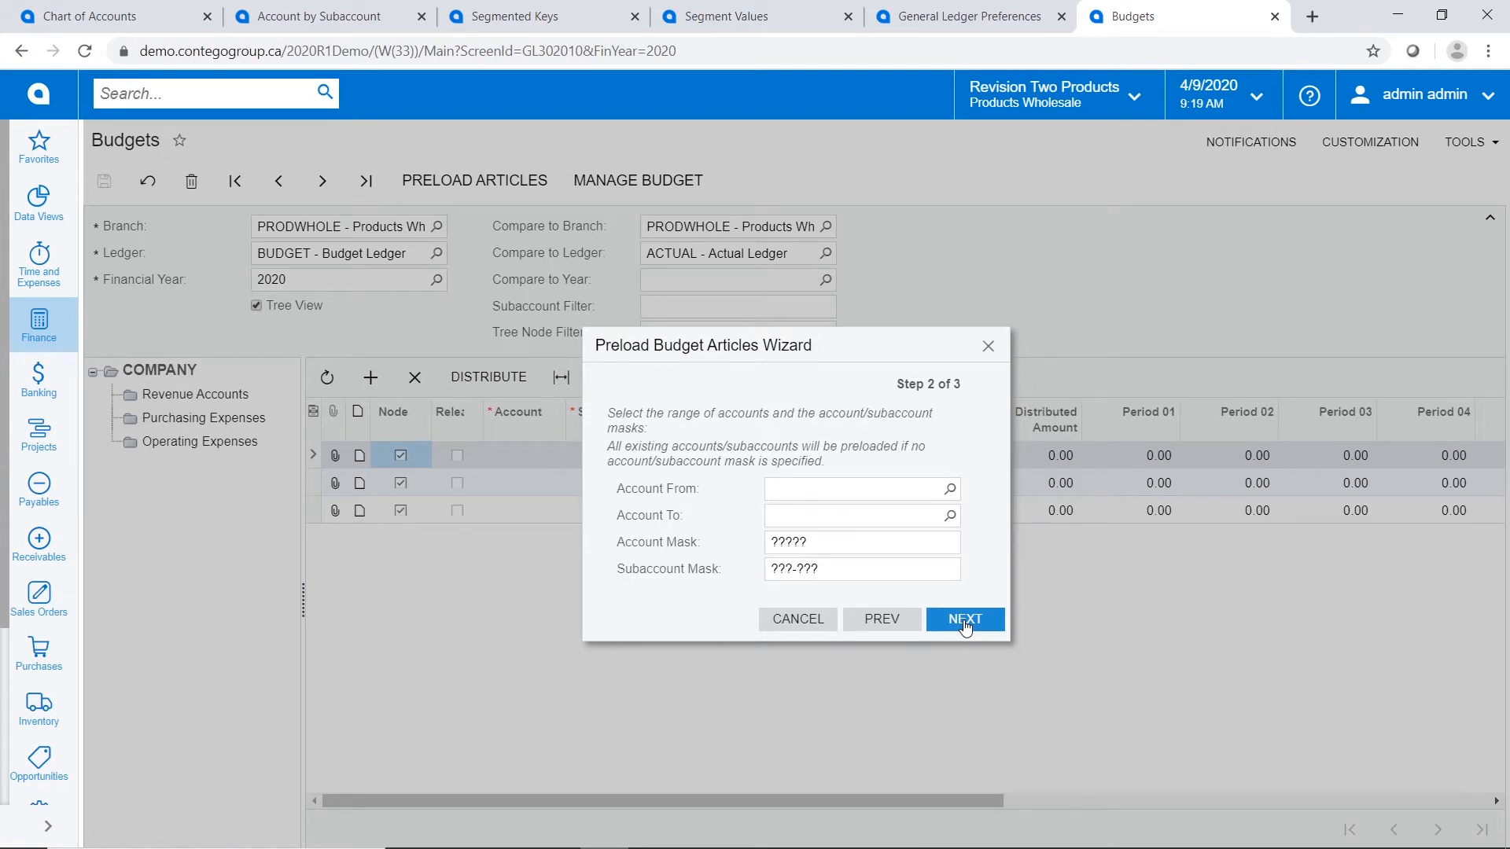
left_click(965, 622)
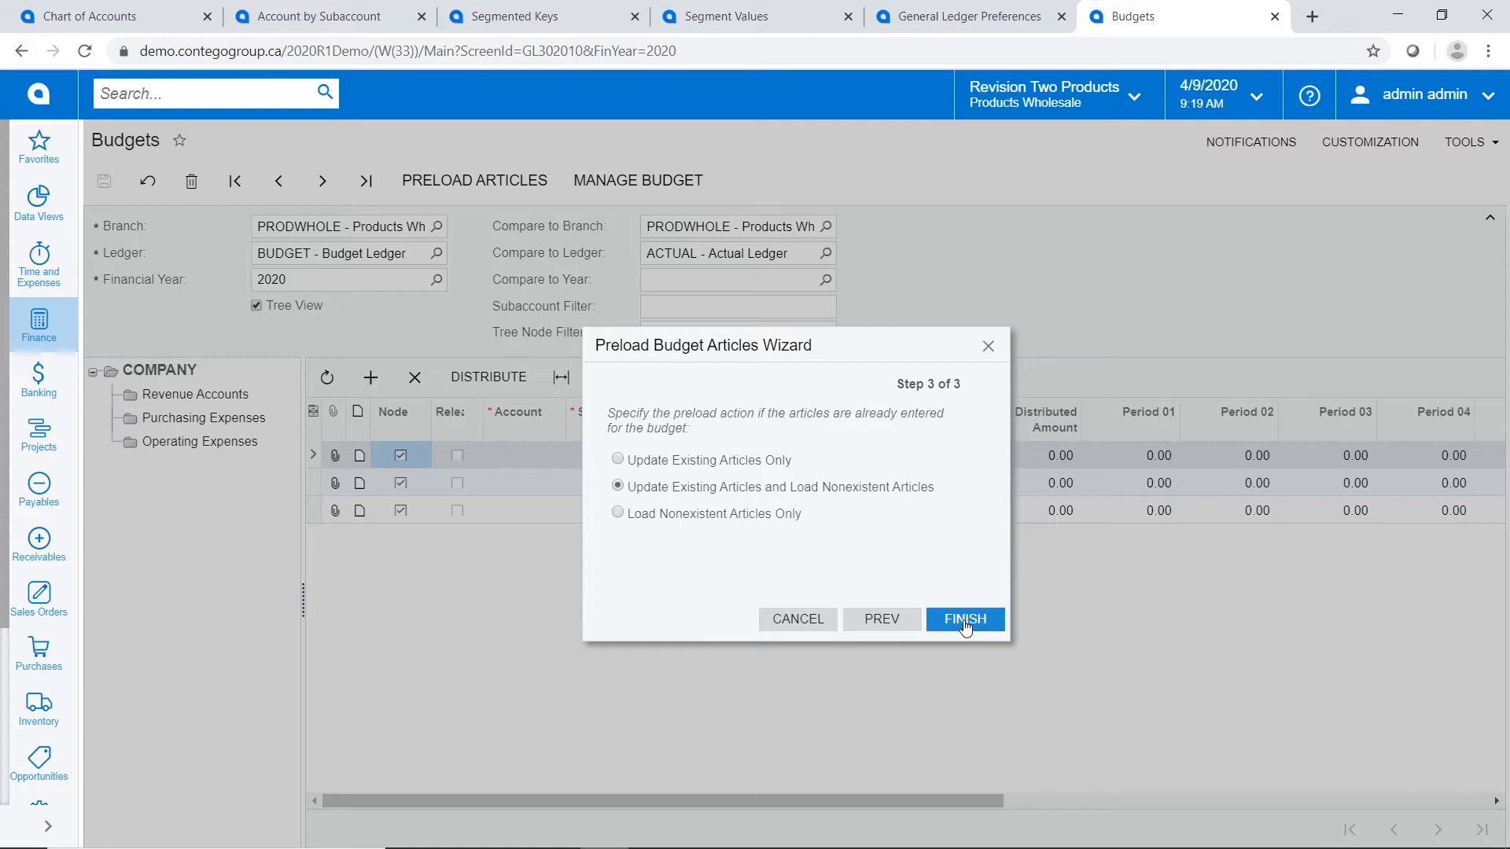
left_click(965, 621)
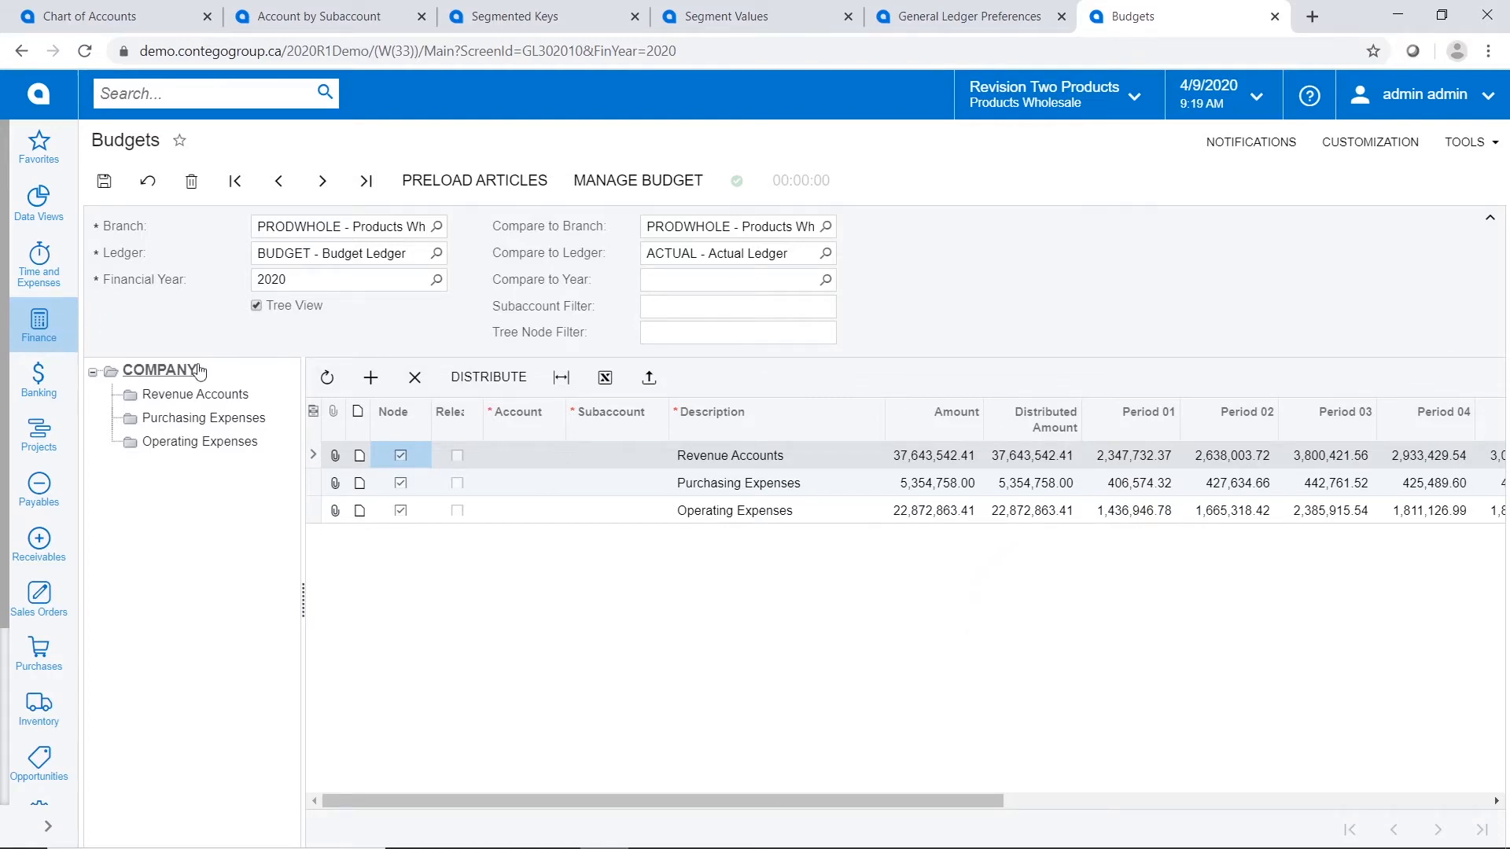
- Distribute the year amount of a Sales Revenue article under Revenue Accounts evenly across the periods
left_click(202, 395)
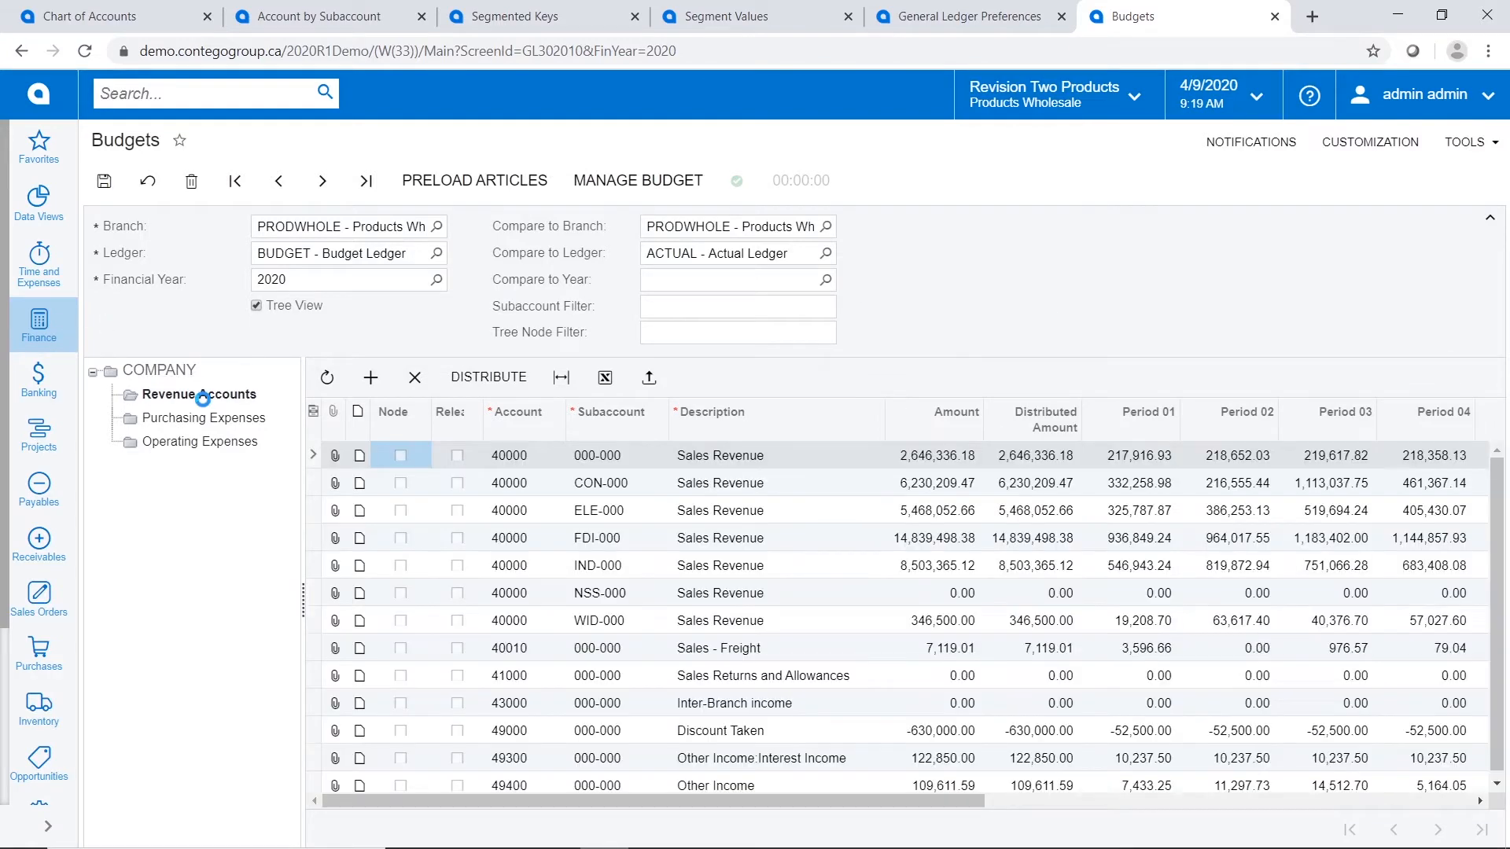
left_click(722, 486)
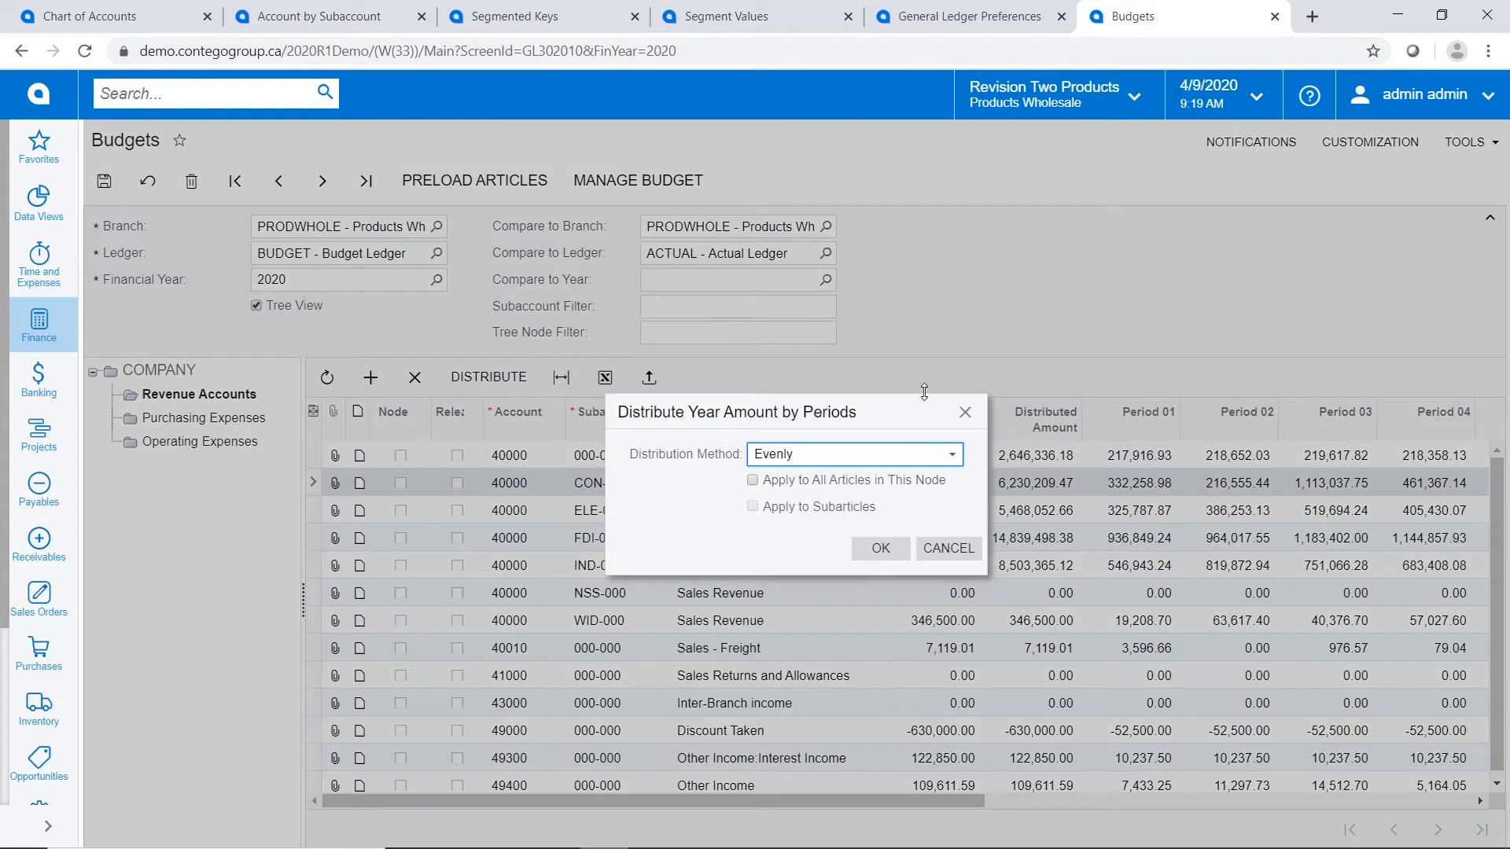
left_click(953, 457)
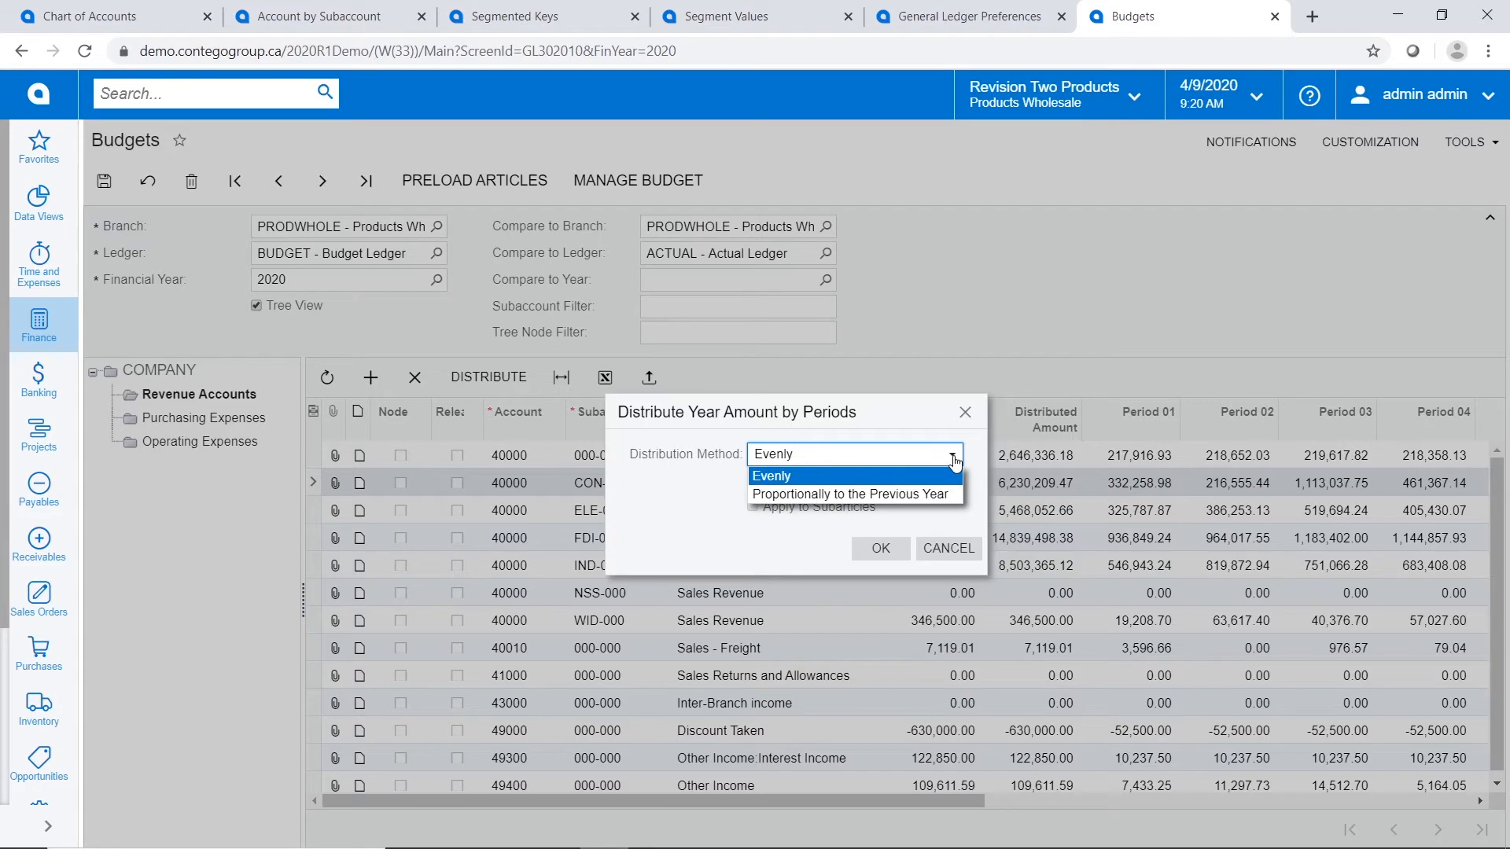
left_click(975, 456)
left_click(879, 549)
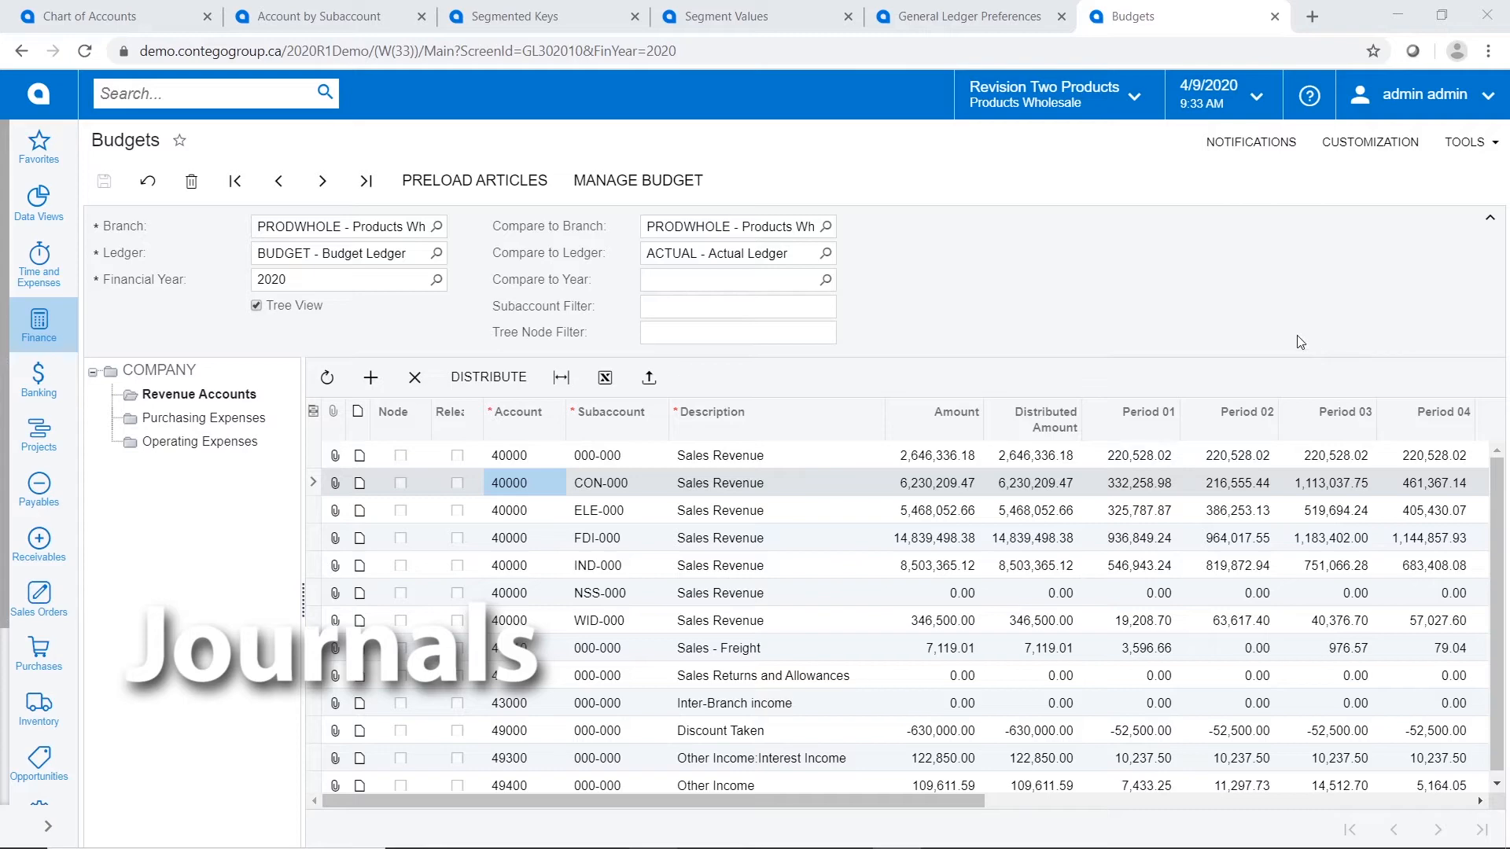
- Open the Journal Transactions list and view the source modules available for filtering
left_click(52, 319)
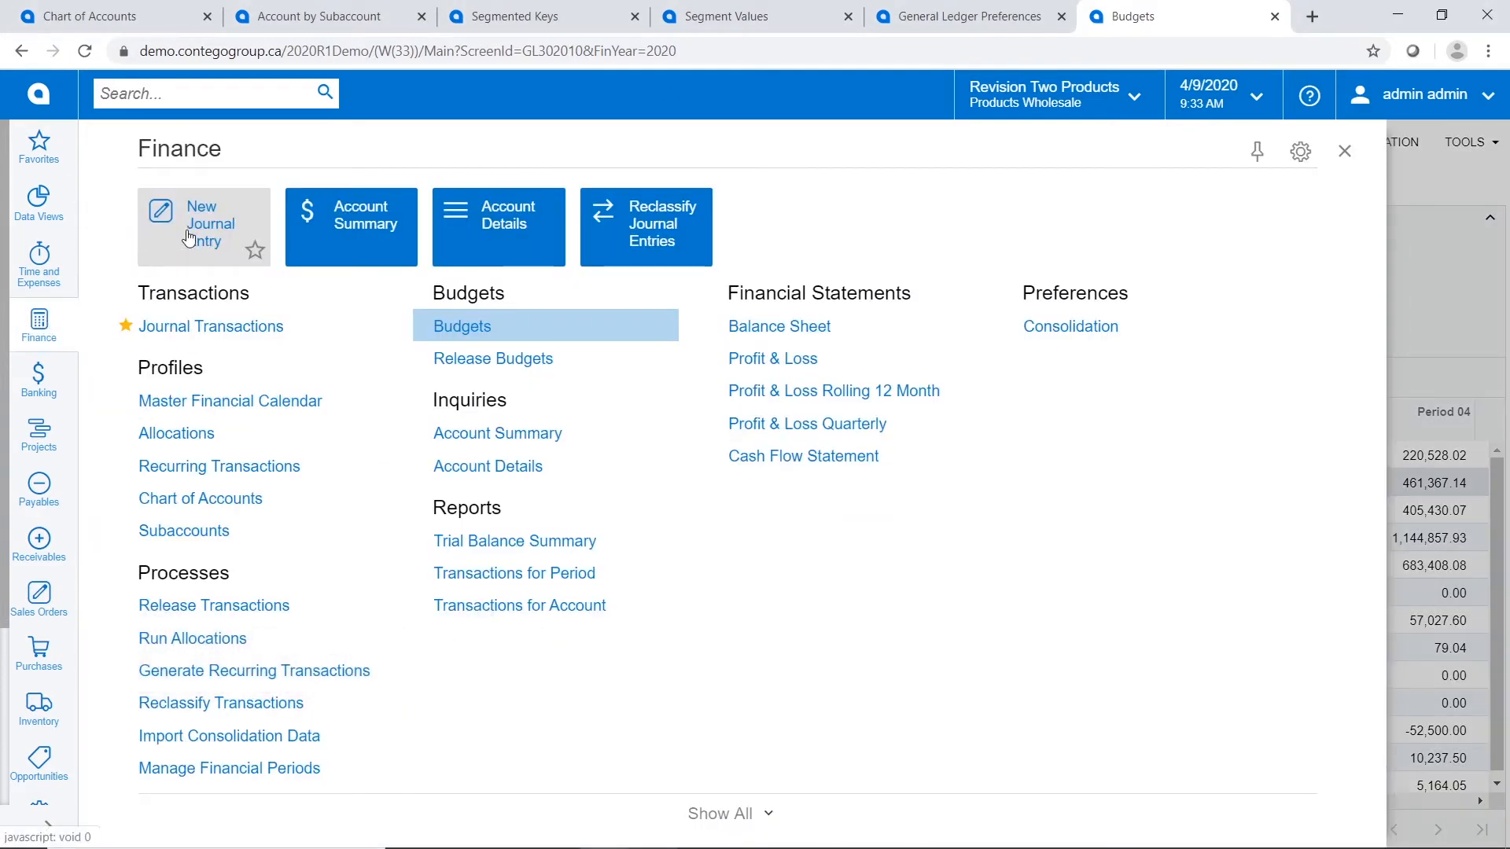
mouse_move(350, 331)
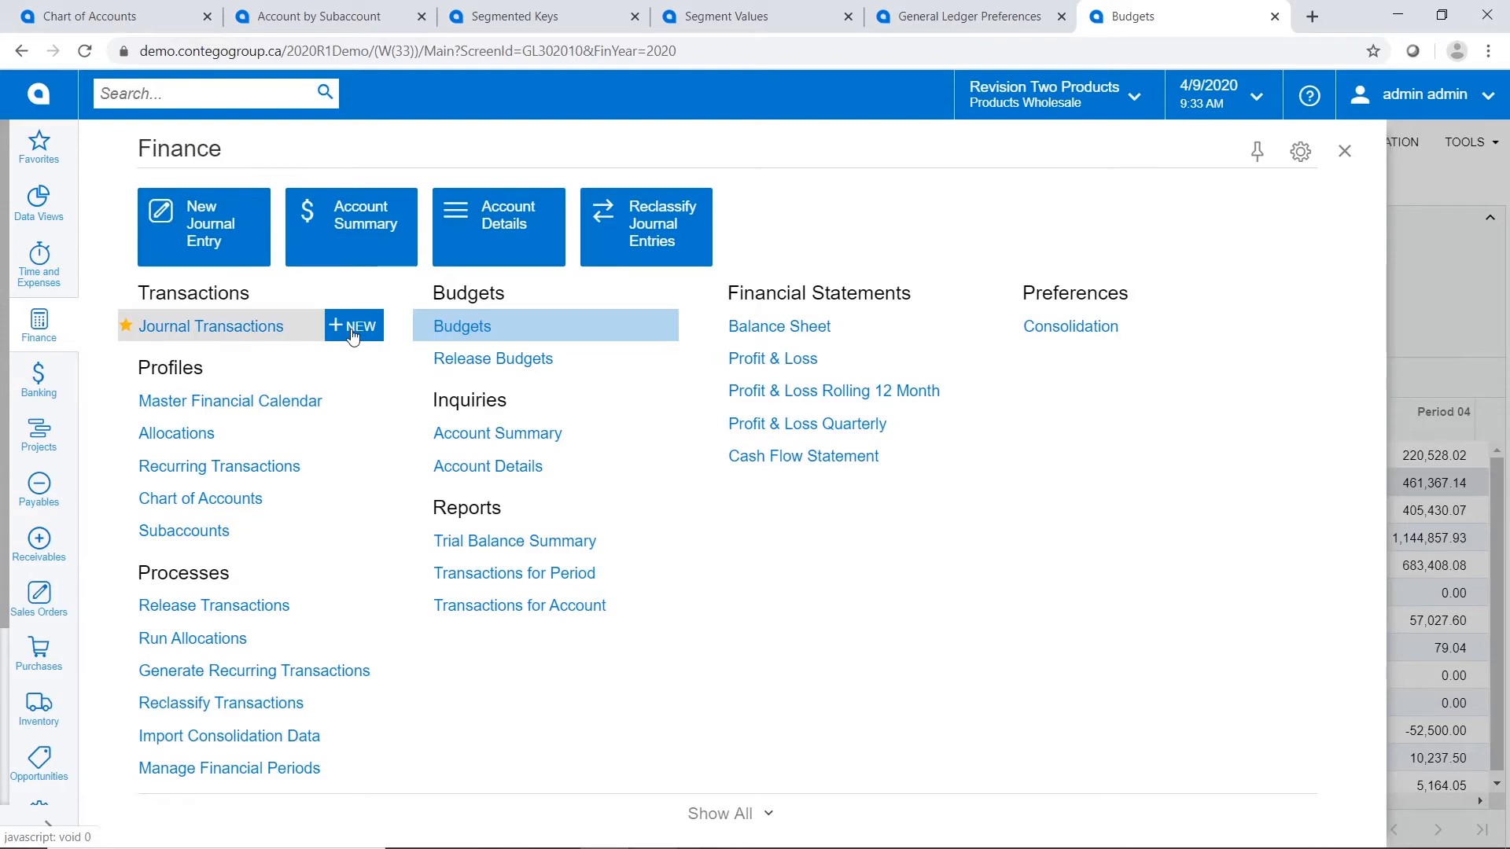
left_click(235, 339)
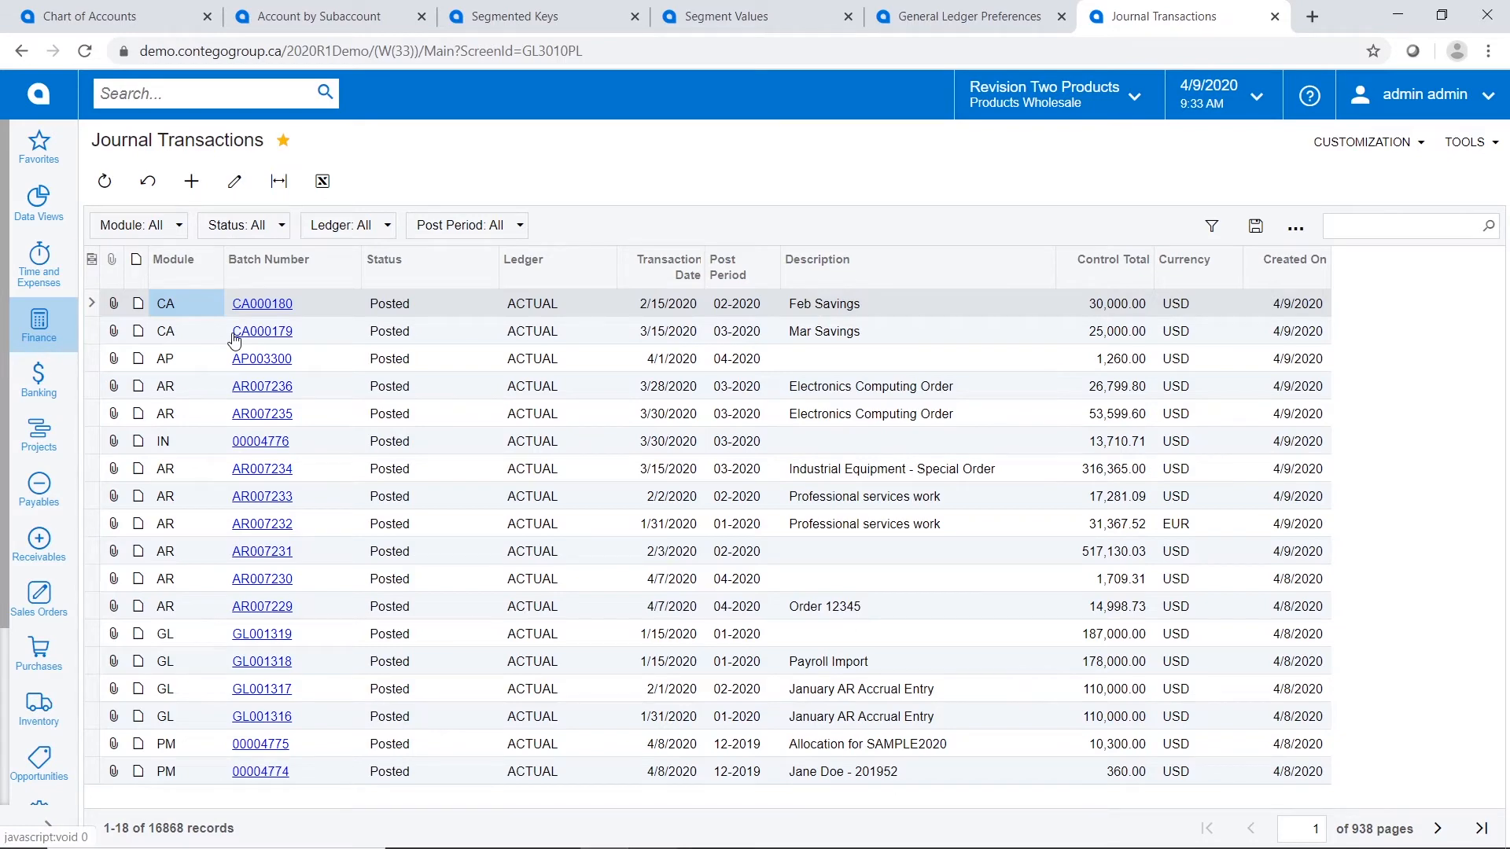
left_click(203, 287)
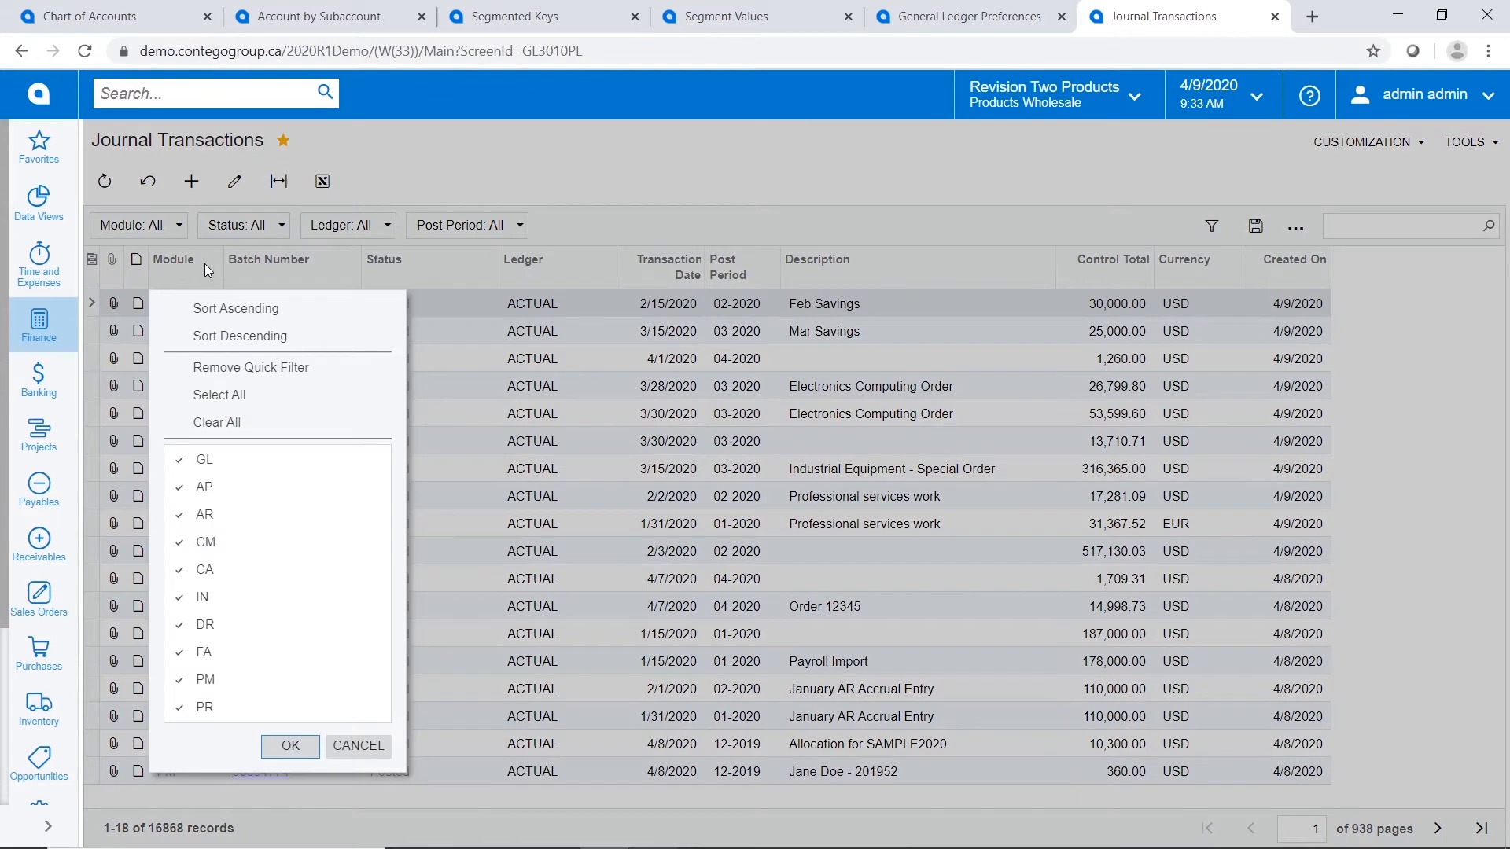
left_click(199, 272)
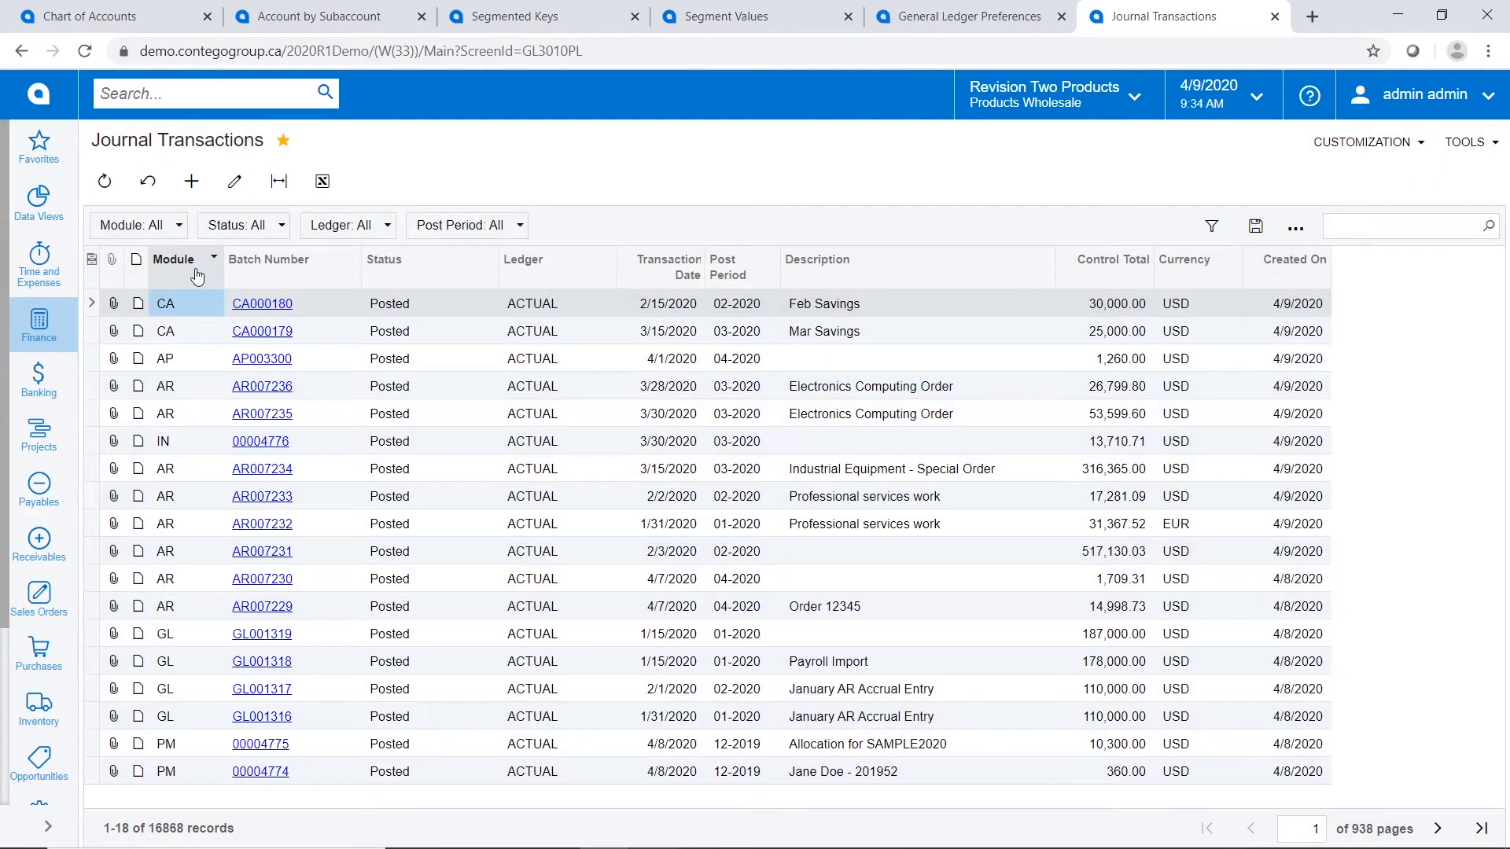
- Create a journal transaction dated 3/31/2020 with the description "Accrual Entry" and make it auto reversing
left_click(193, 189)
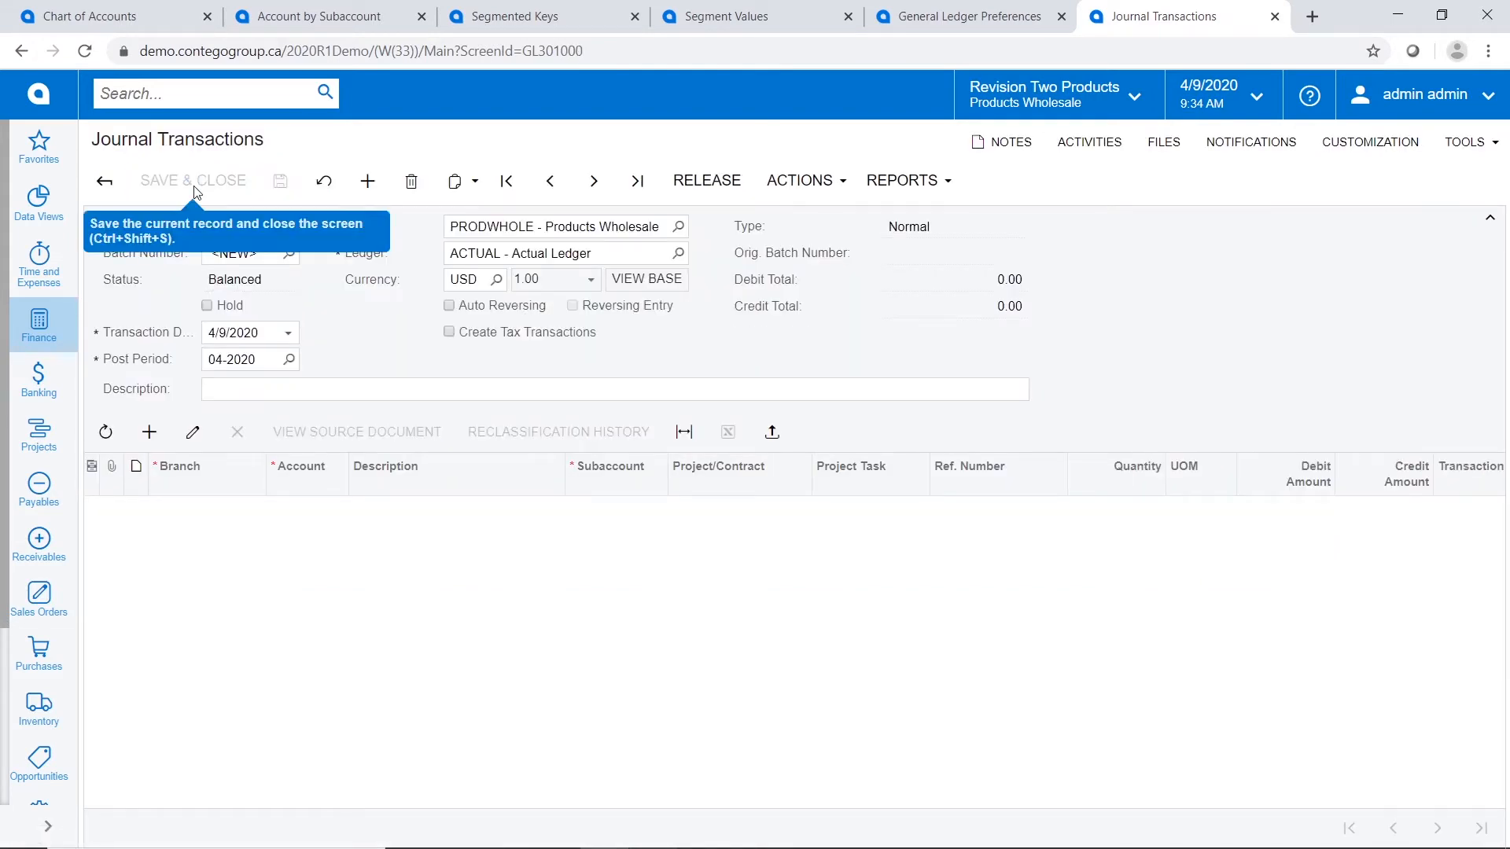
left_click(208, 335)
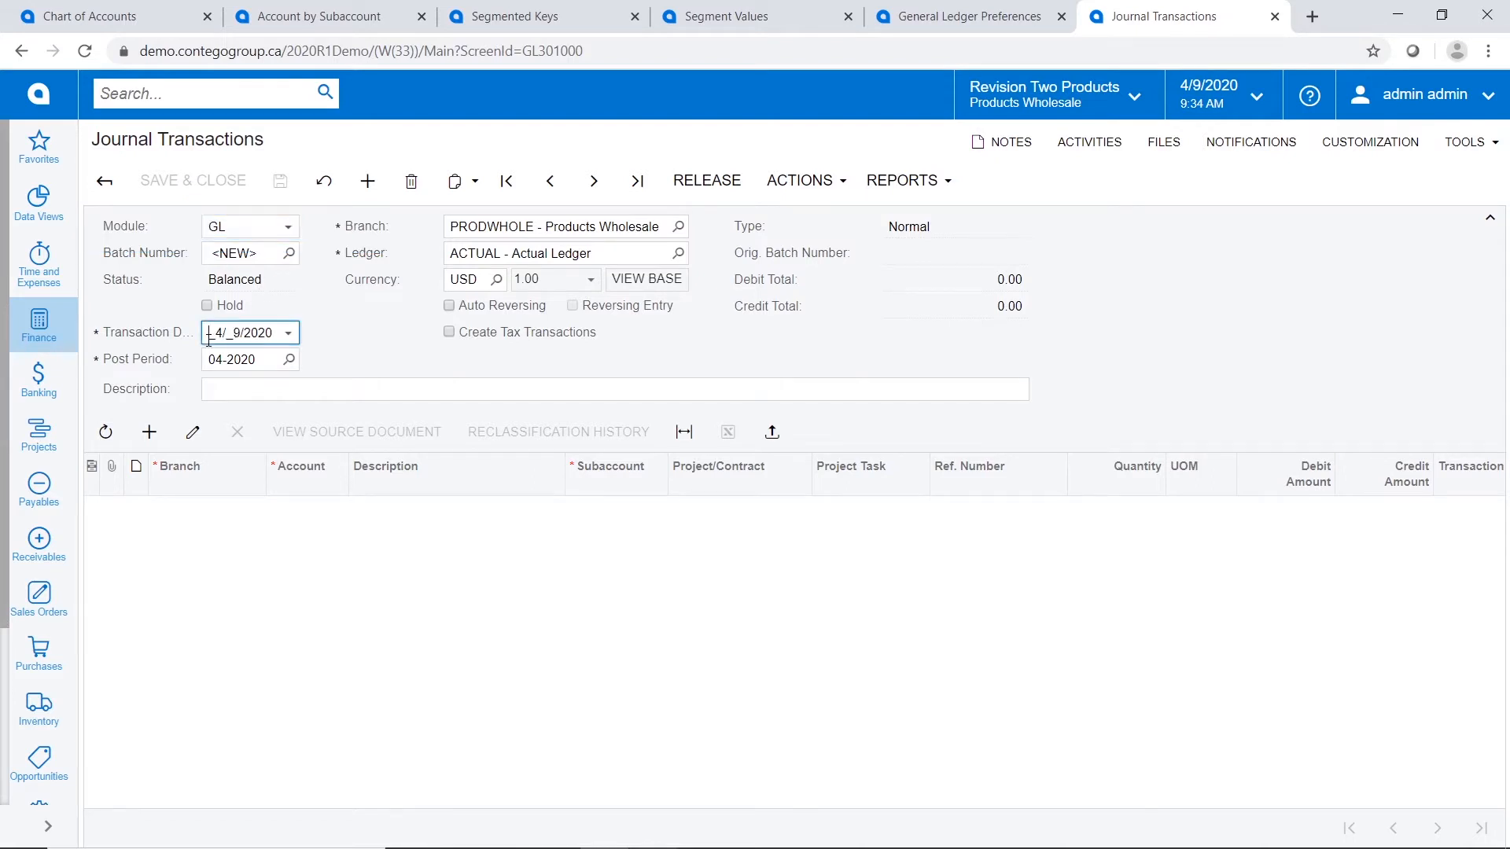
type("0331")
key("Tab")
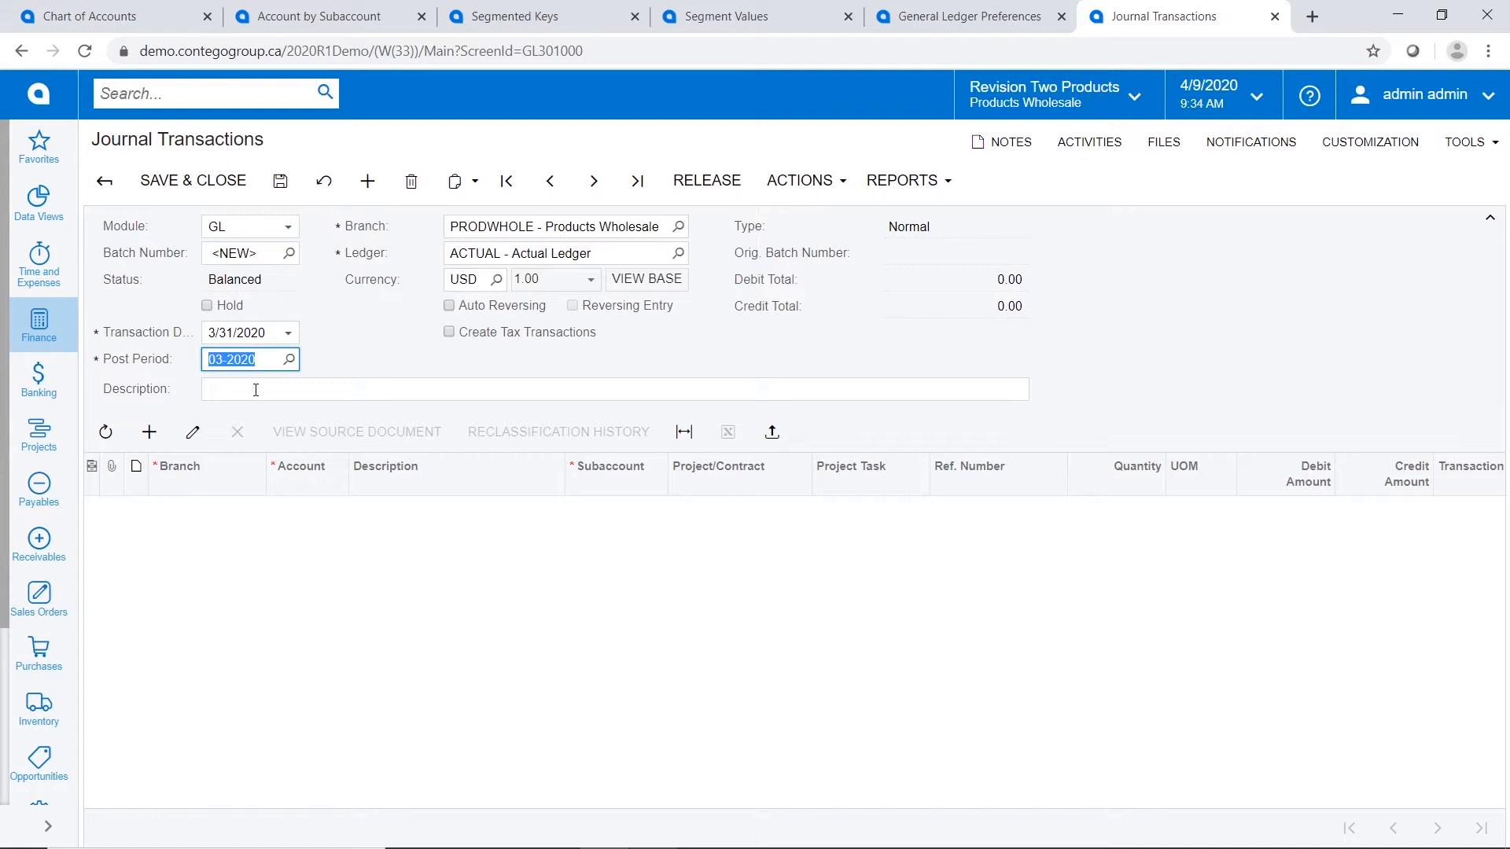
left_click(255, 390)
type("Ac")
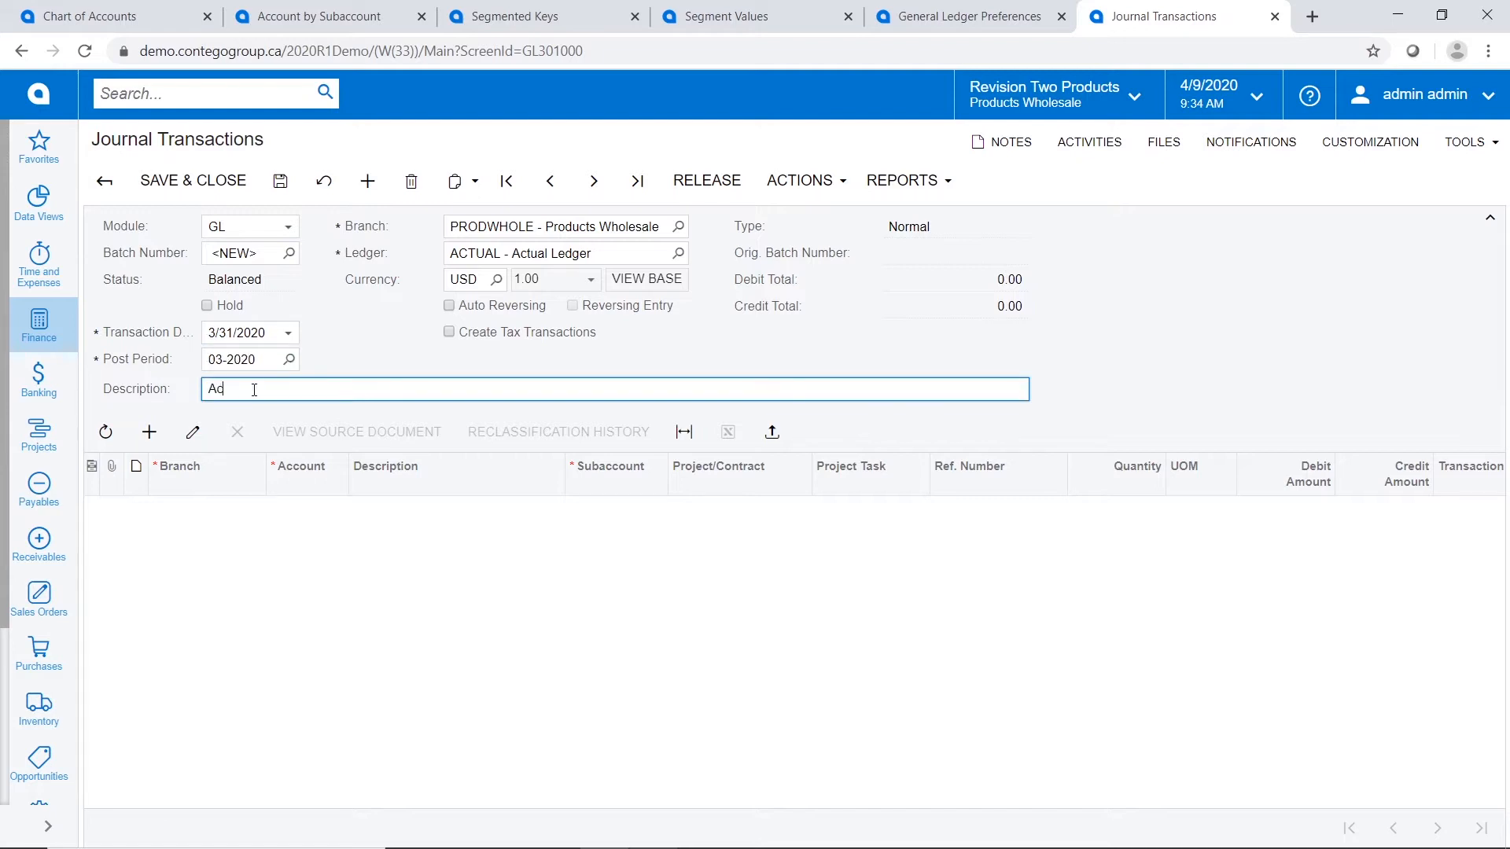
type("crual Entry")
left_click(449, 306)
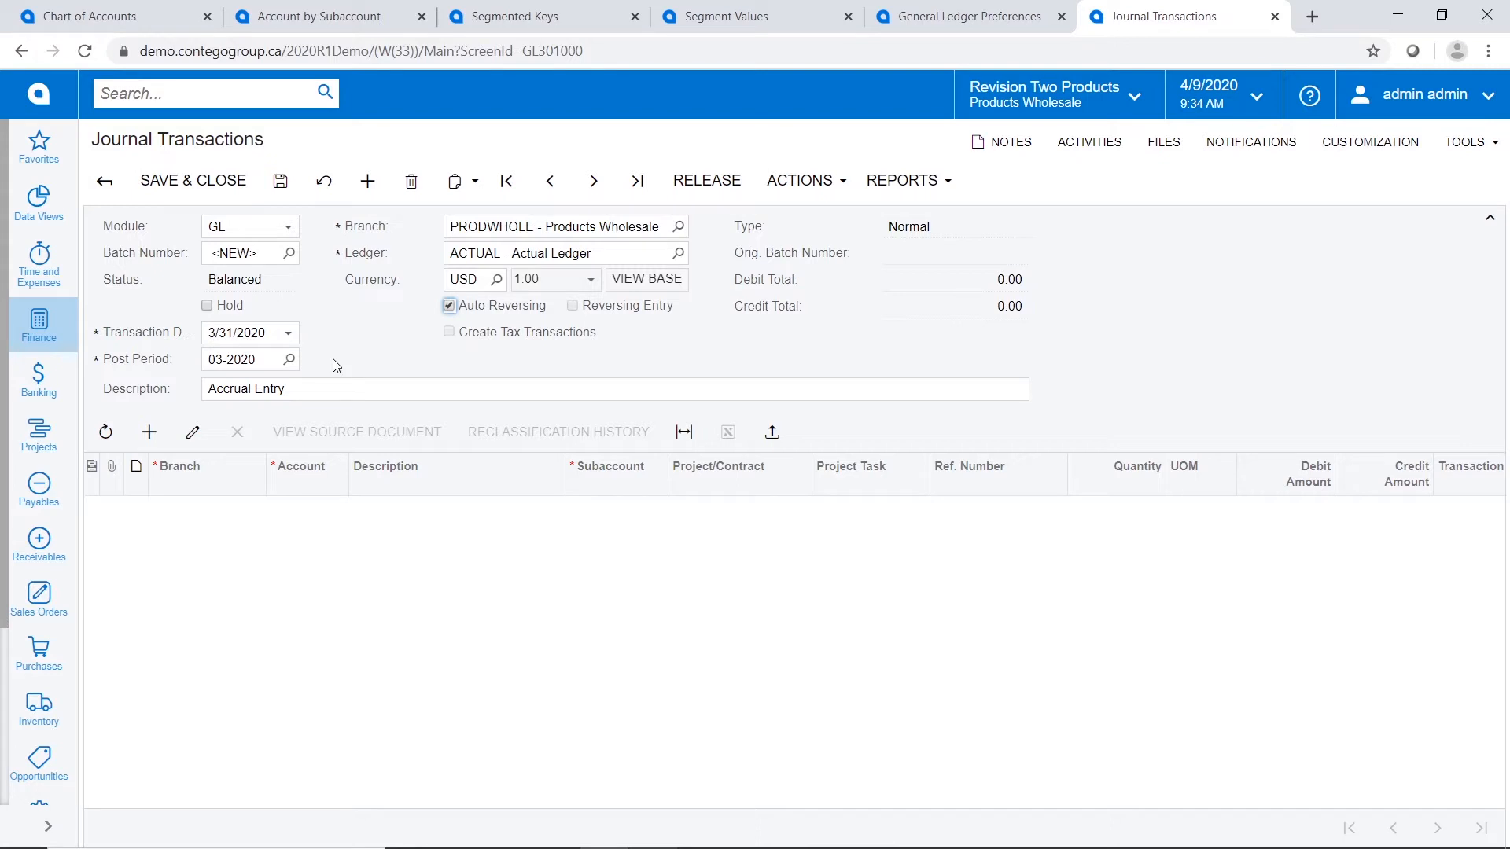
- Add a journal line, try to post it to account 11000, and check the account's validation message
left_click(283, 522)
key("Tab")
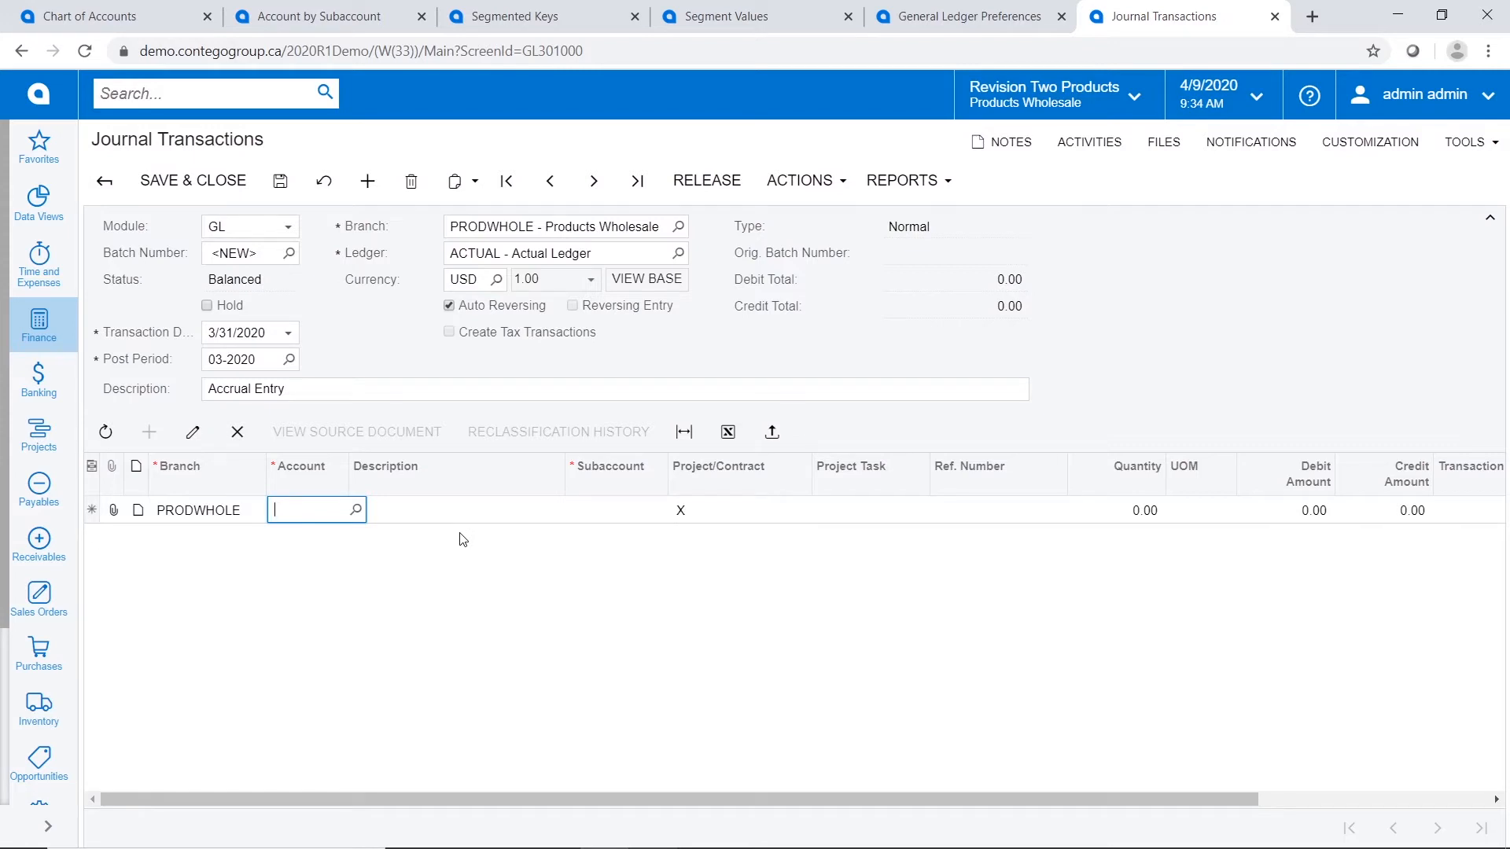
type("11000")
key("Tab")
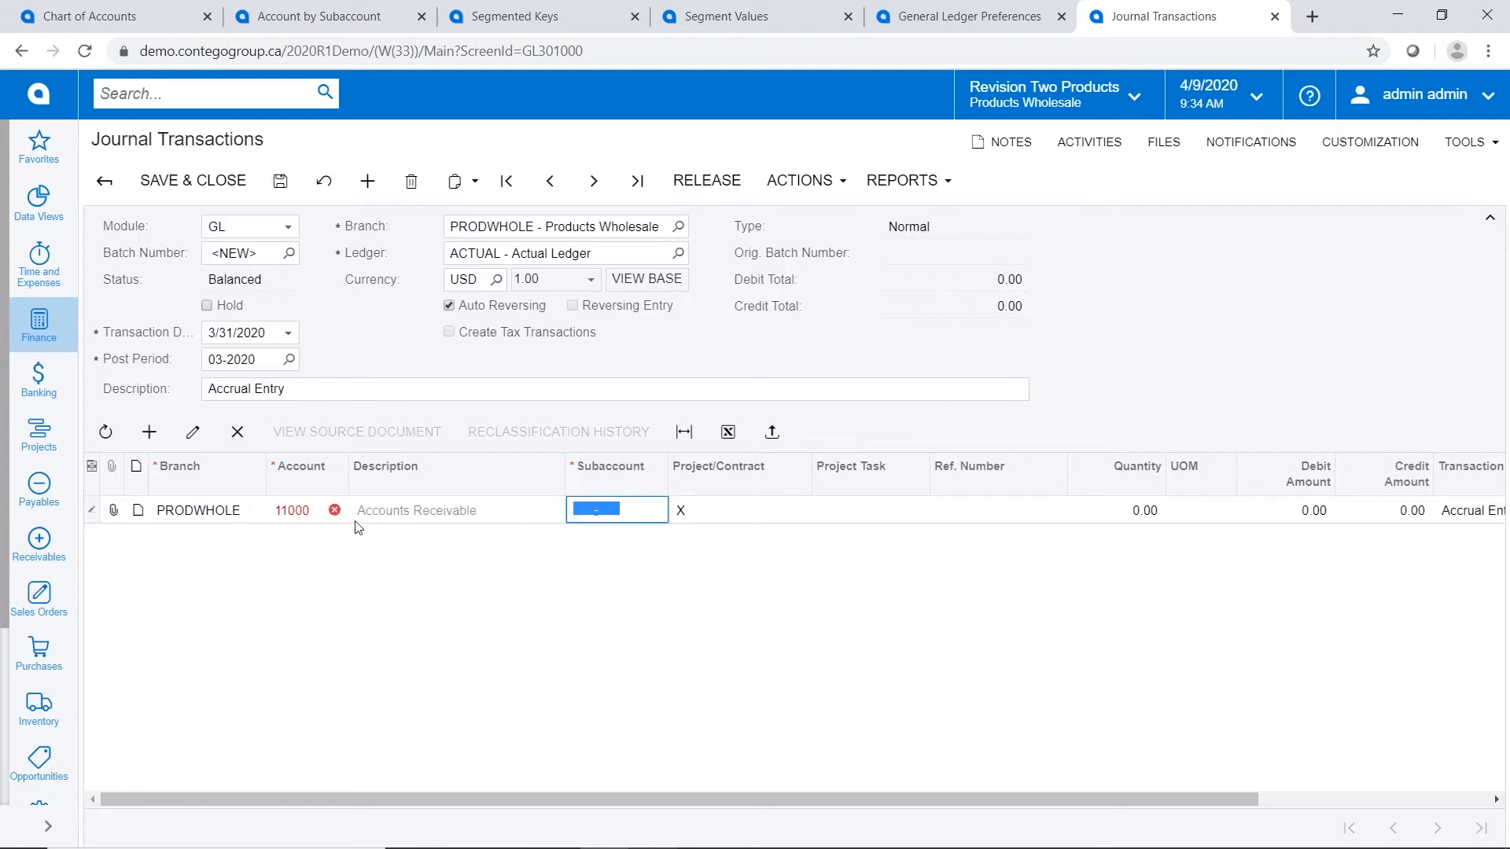
mouse_move(335, 512)
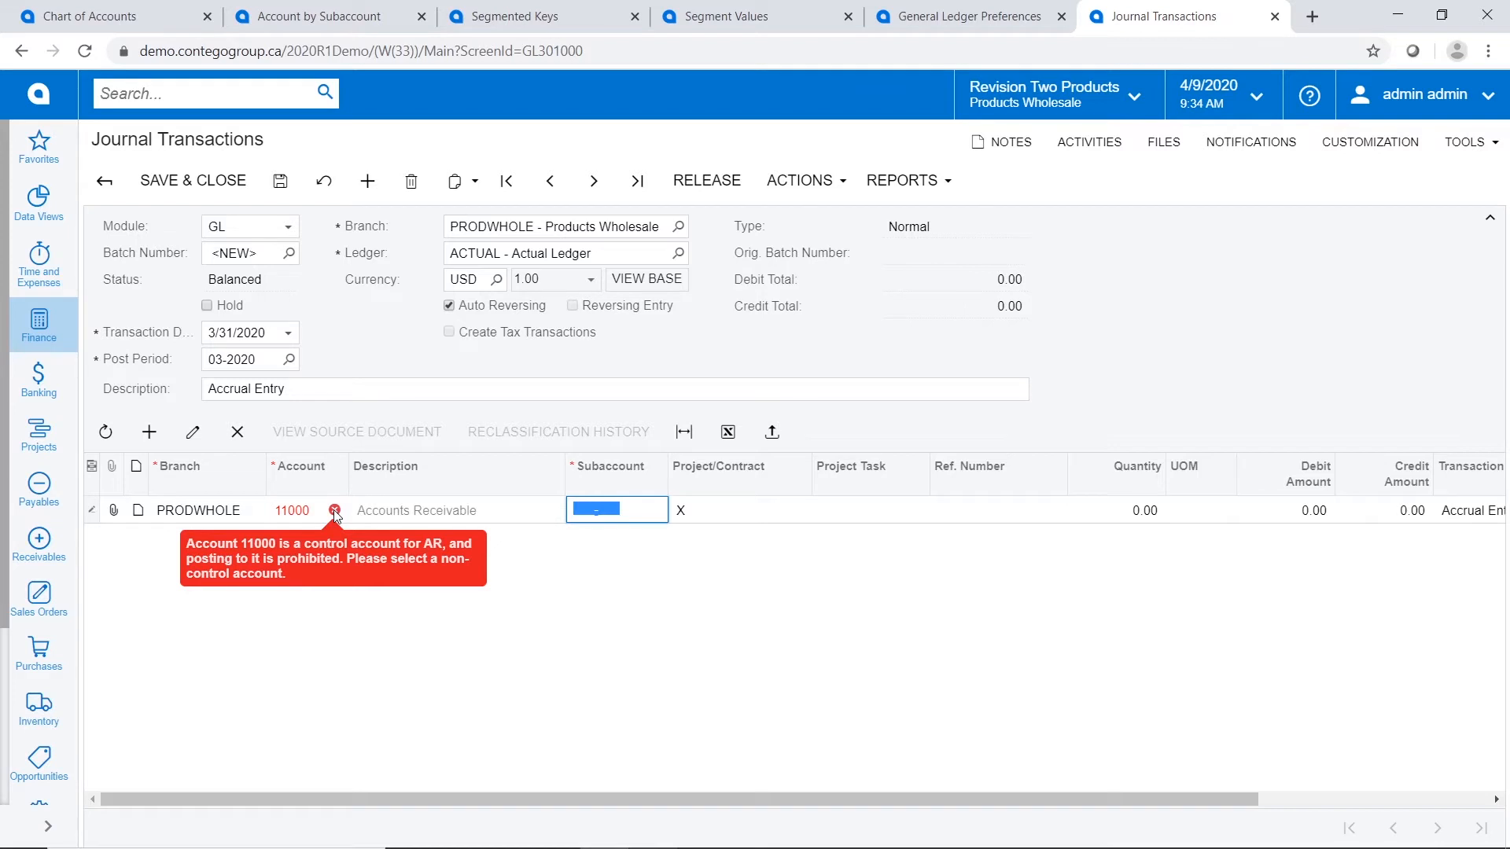
- Change the line's account to 11010 - AR Accrual Account and check its posting notice
left_click(319, 507)
type("110")
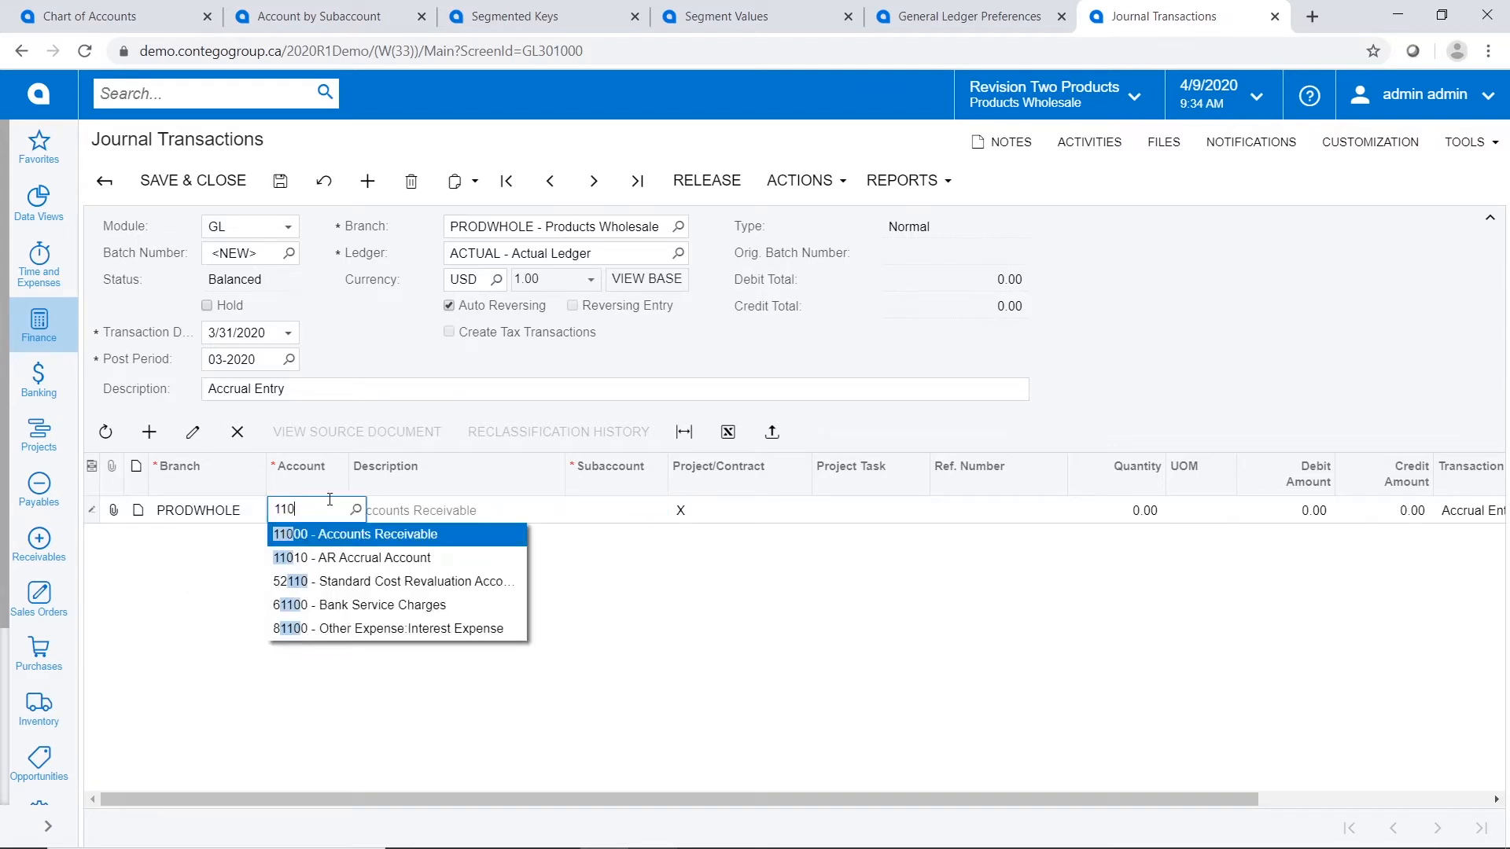
key("Down")
key("Tab")
mouse_move(337, 511)
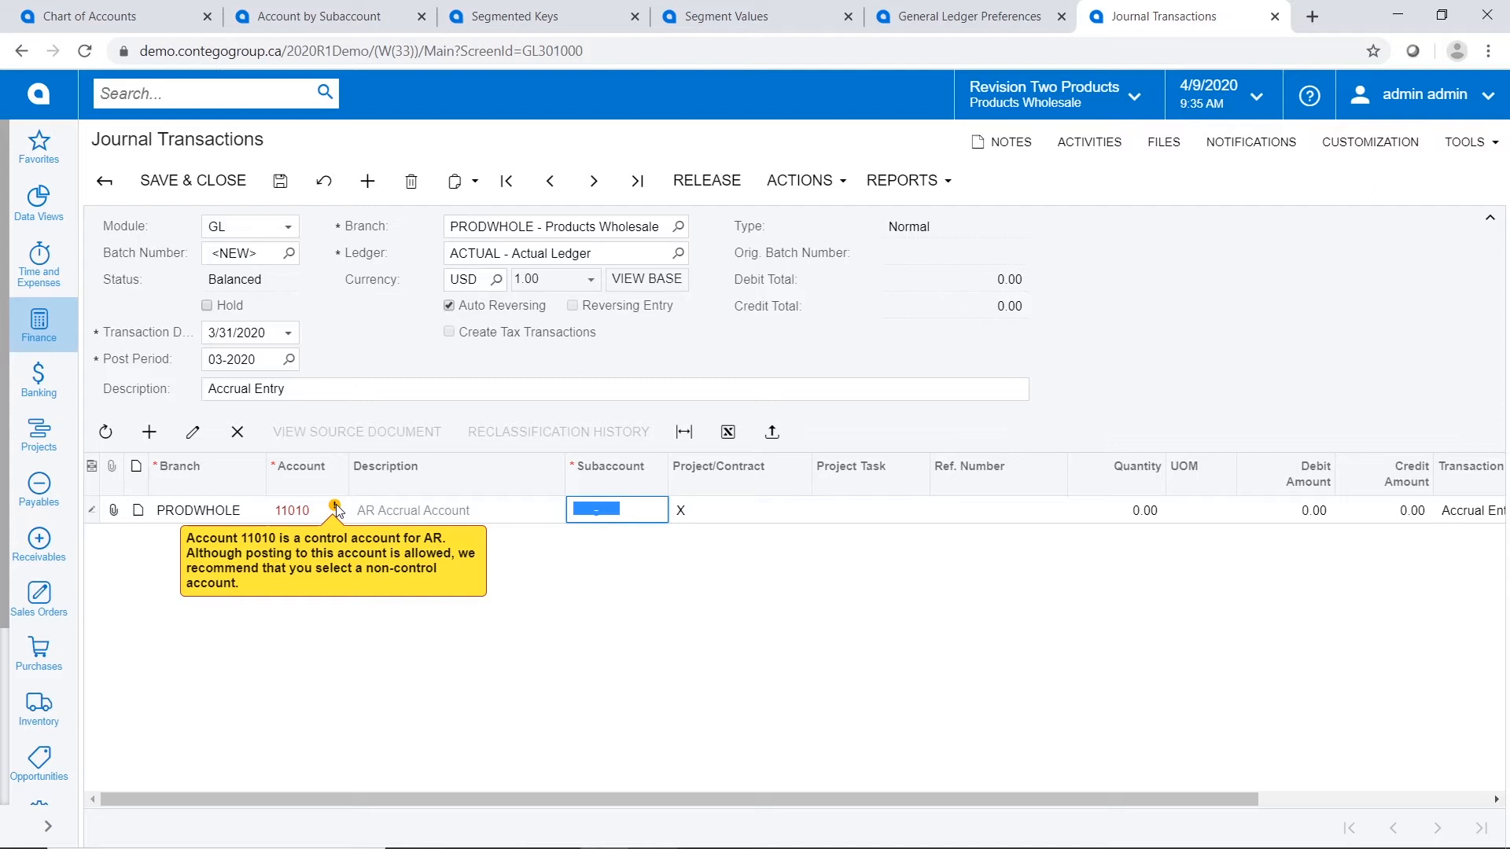
- Set the AR accrual line's subaccount to 000-000, choosing 000 from the value list for each segment
left_click(589, 516)
key("F3")
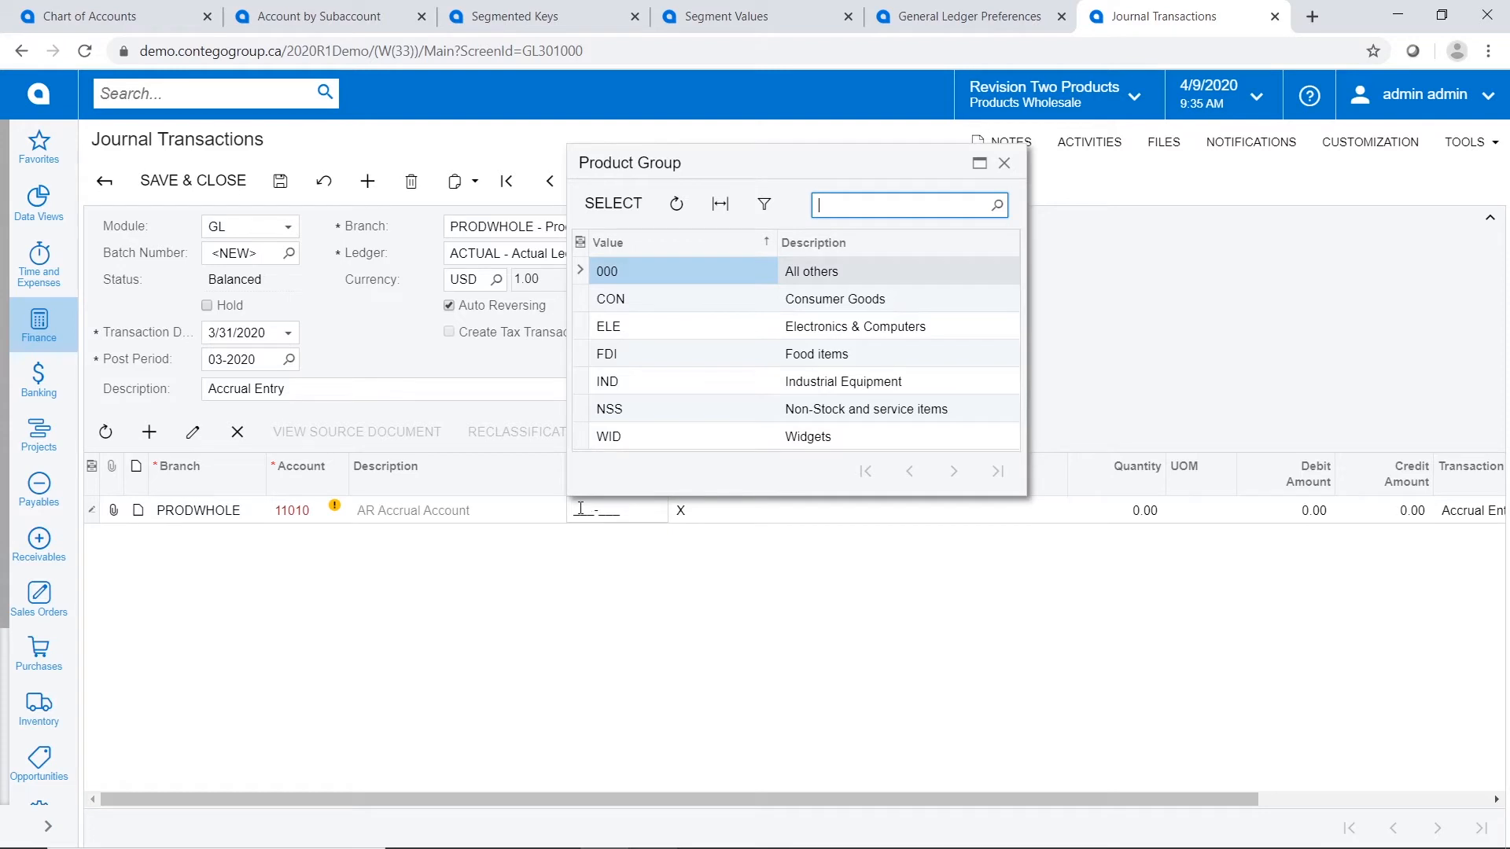
double_click(657, 272)
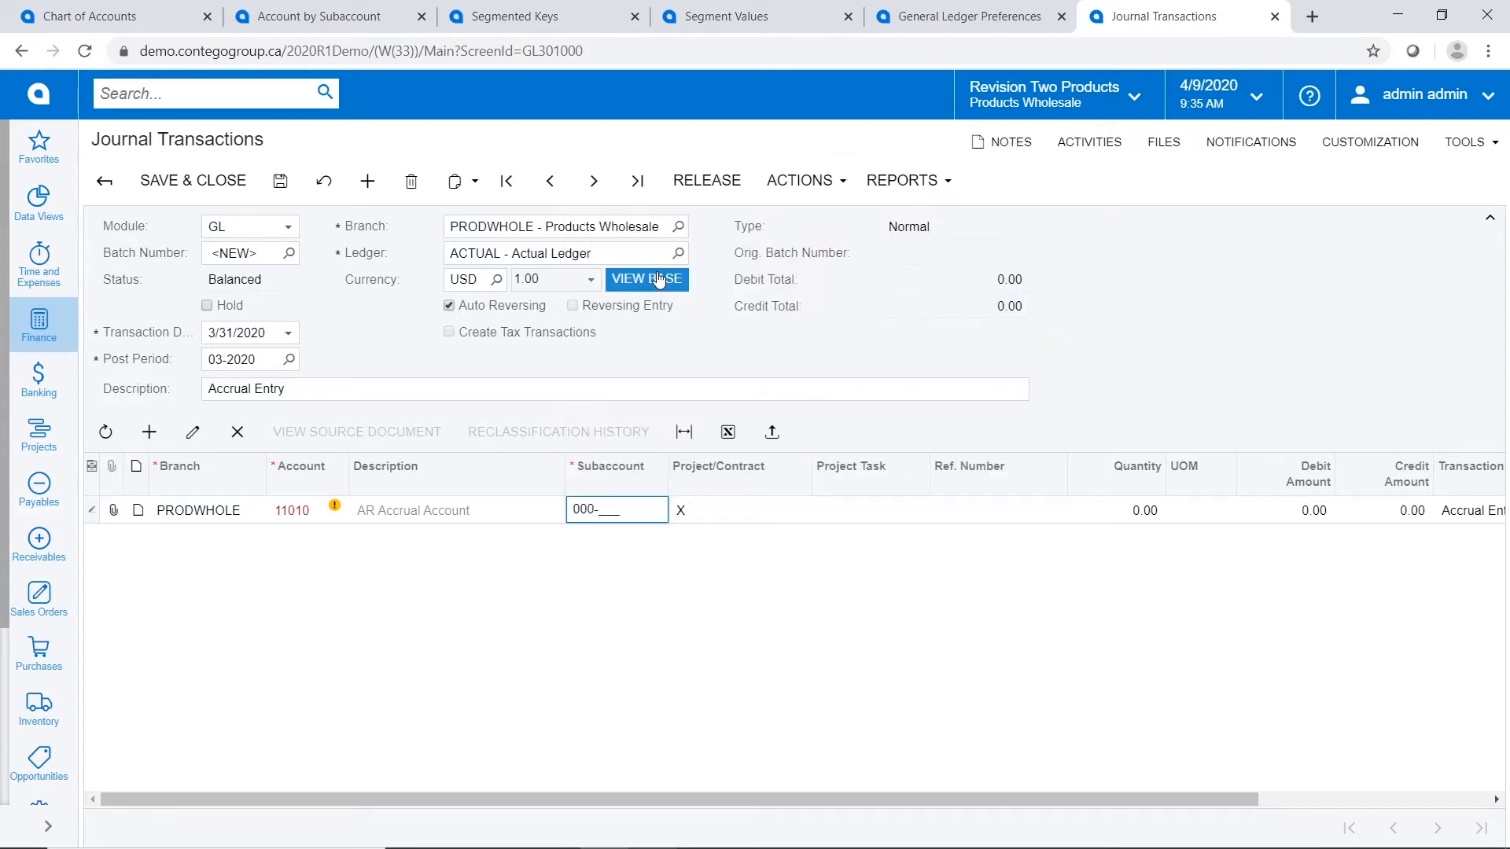
key("F3")
double_click(618, 273)
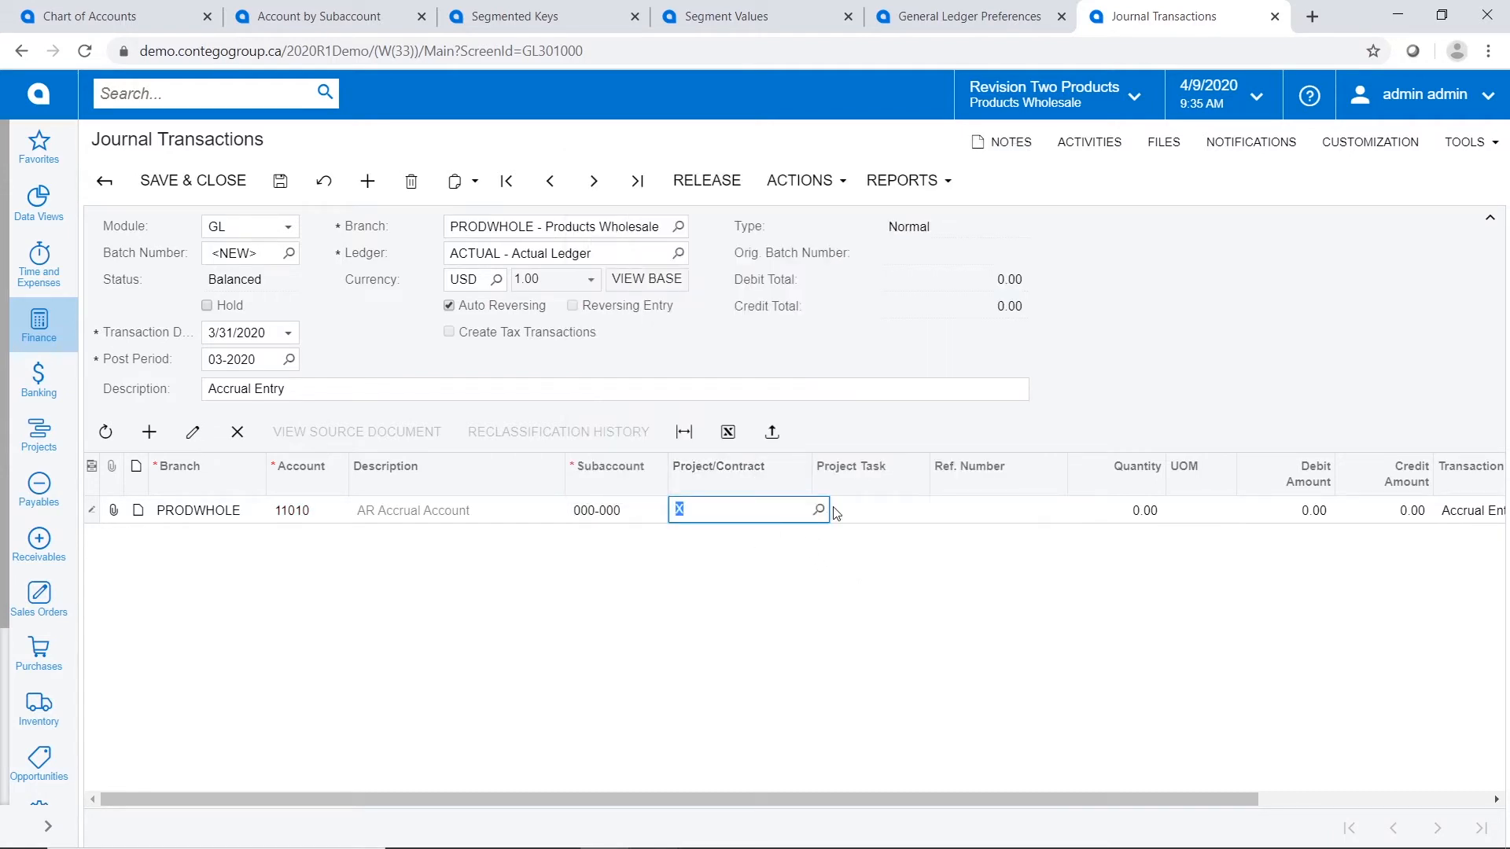
- Keep project X on the AR accrual line and enter a debit amount of 10,000.00
key("Tab")
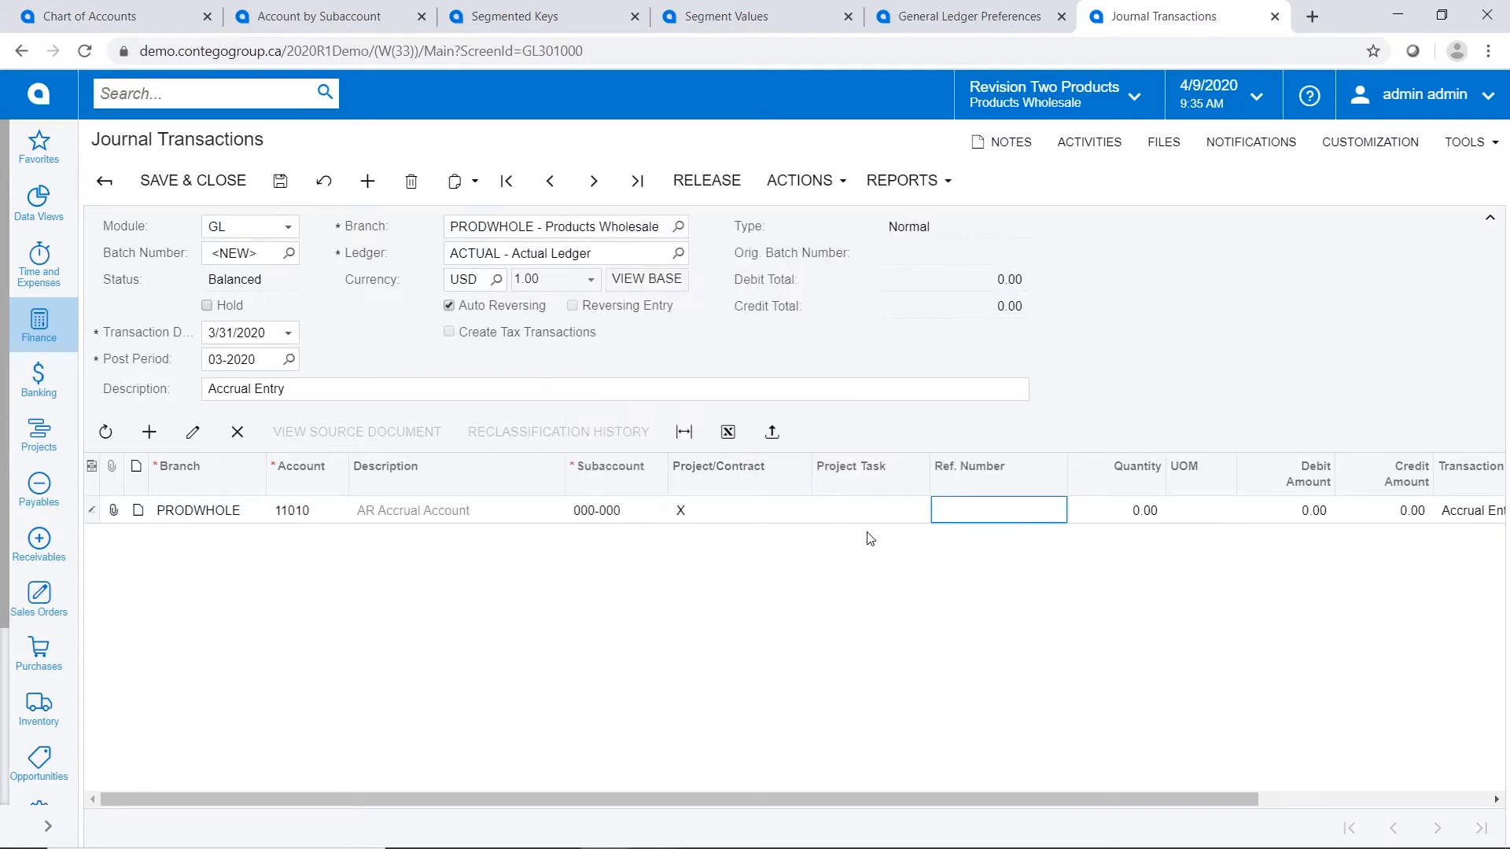
key("Tab")
key("Tab")
key("Tab")
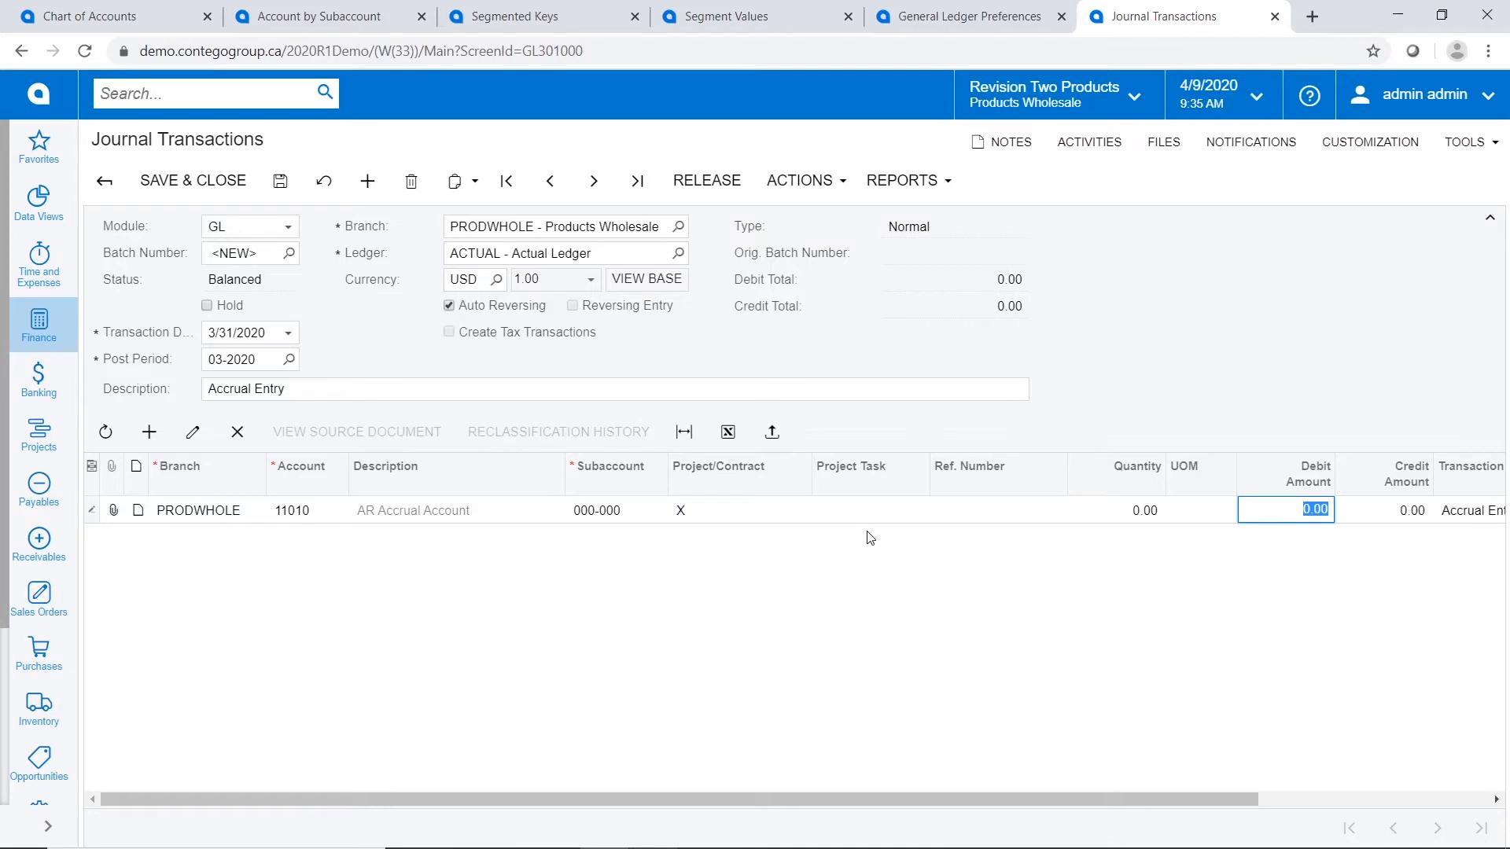
type("1000")
key("Tab")
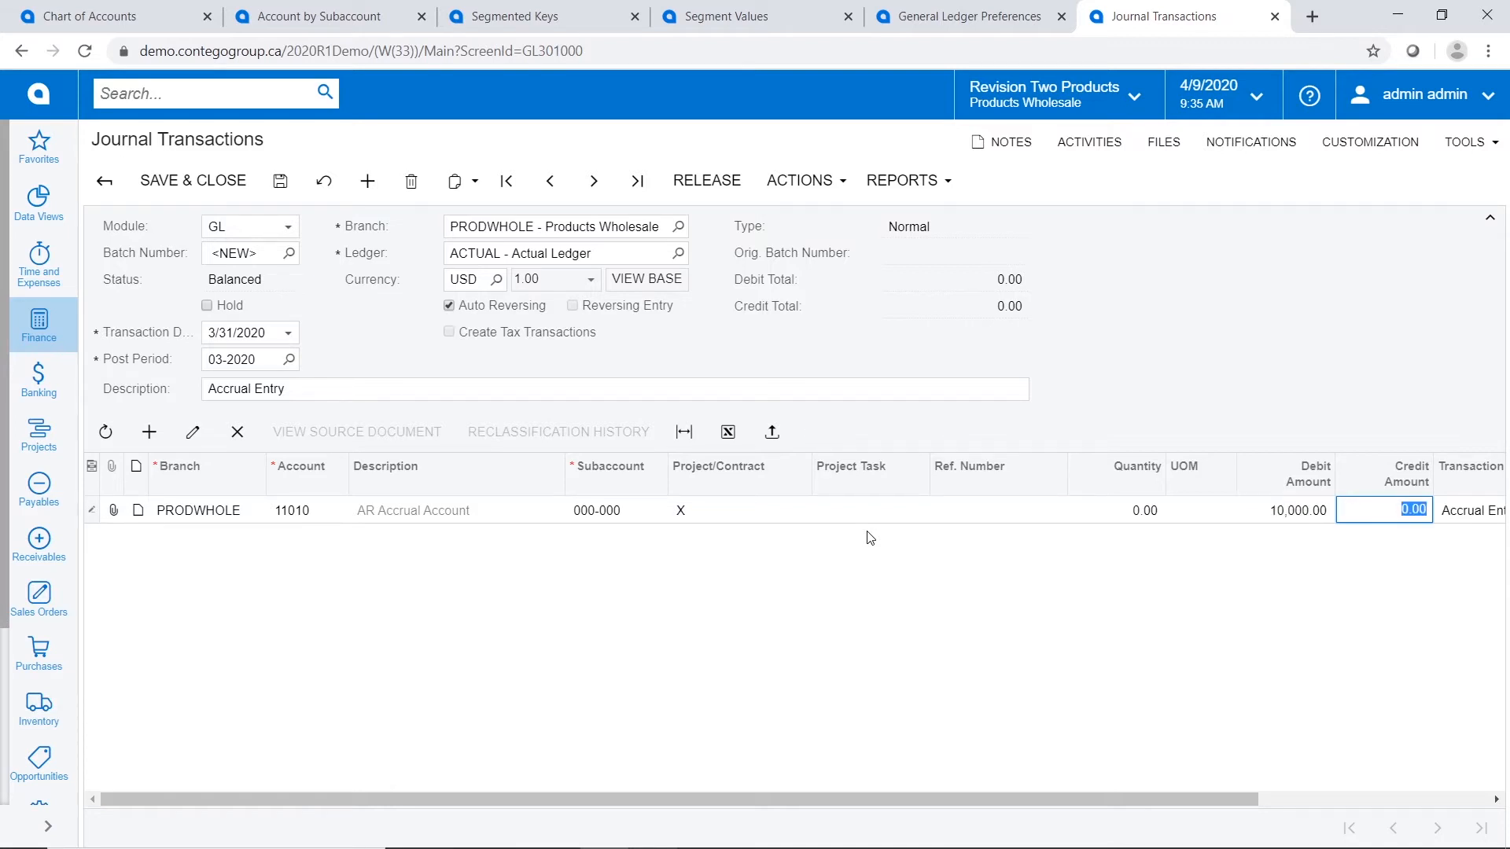
- Add a second line for account 40000 - Sales Revenue with subaccount 000-000 and project X to balance the debit
key("Down")
key("Tab")
type("4000")
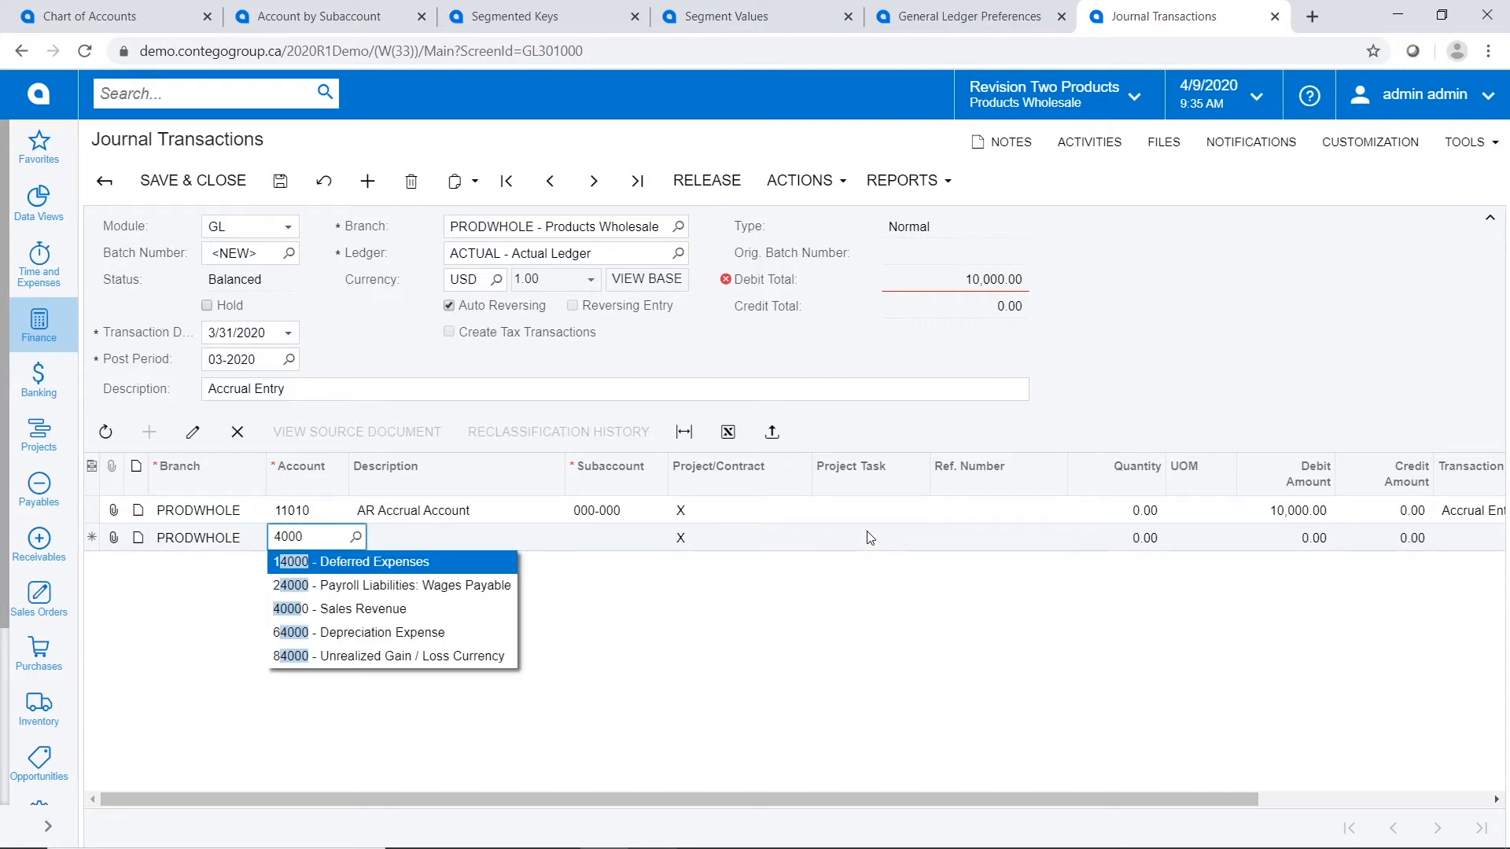
key("Down")
key("Down")
key("Tab")
key("Tab")
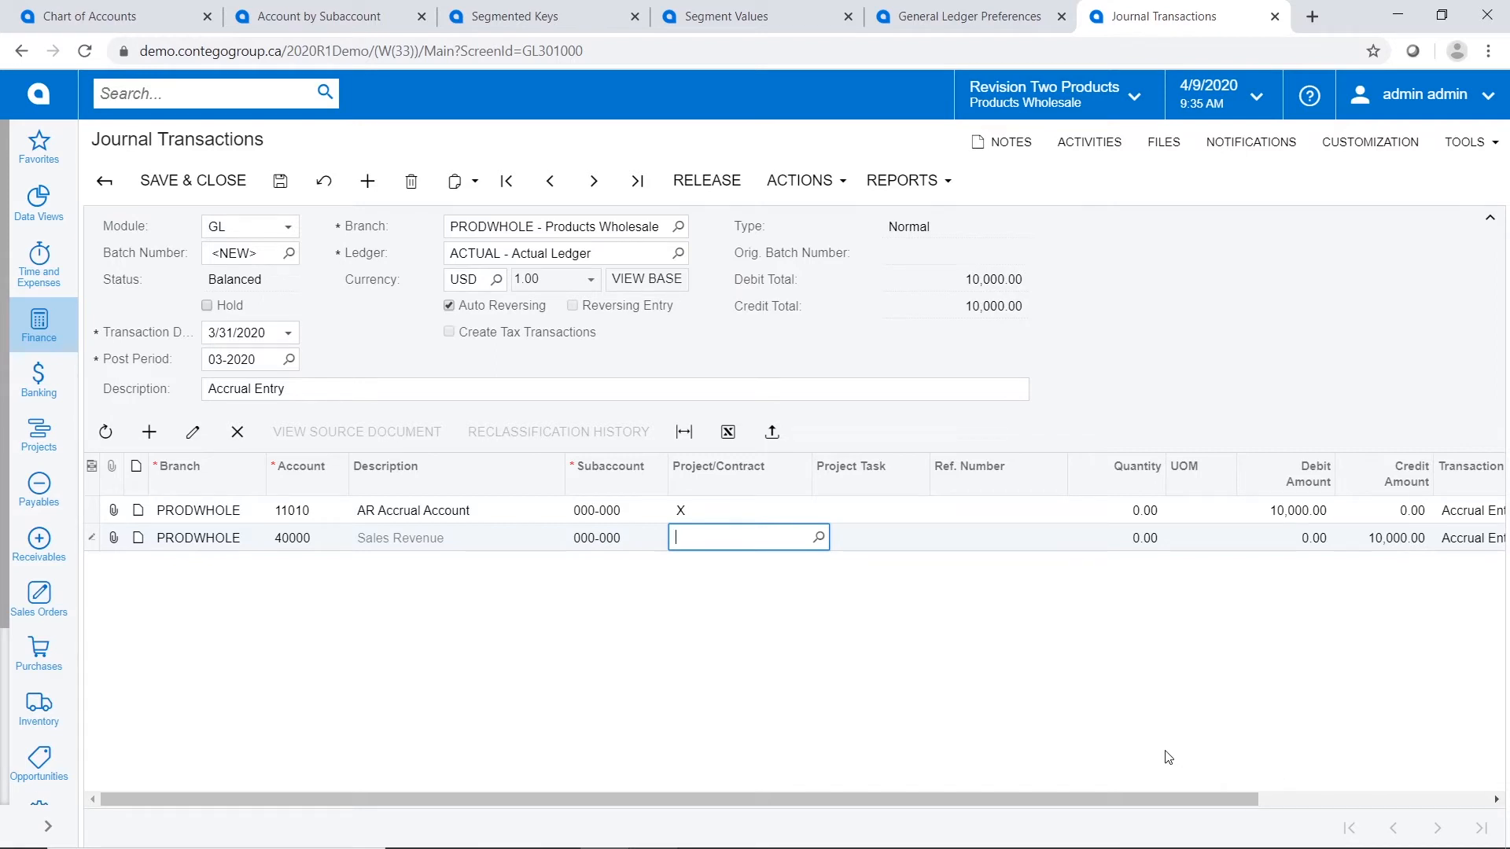
type("X")
key("Tab")
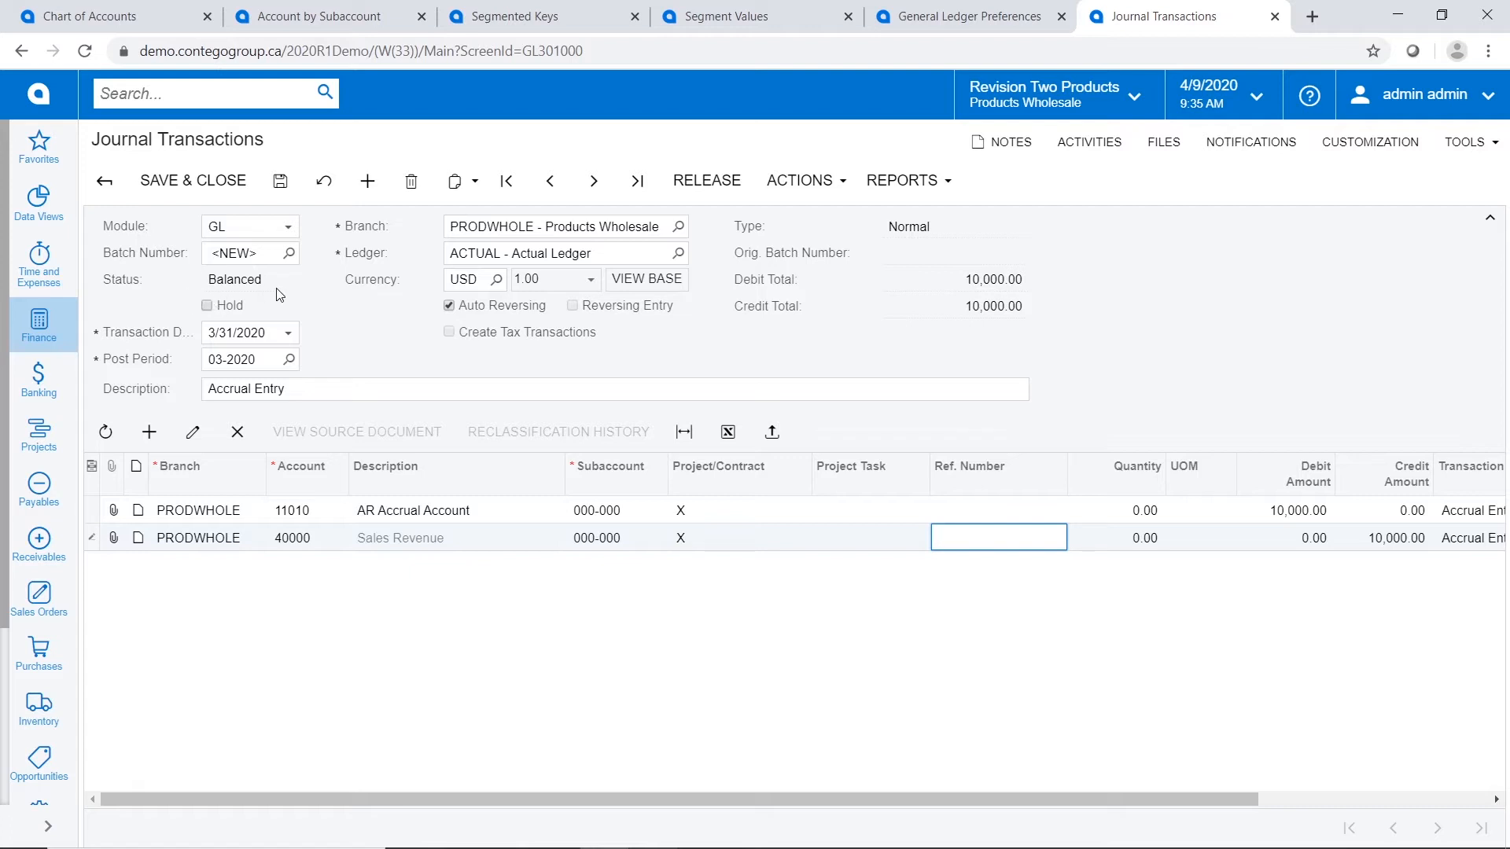
- Release the accrual entry, review its reversing batch report, and return to the journal transaction
left_click(709, 183)
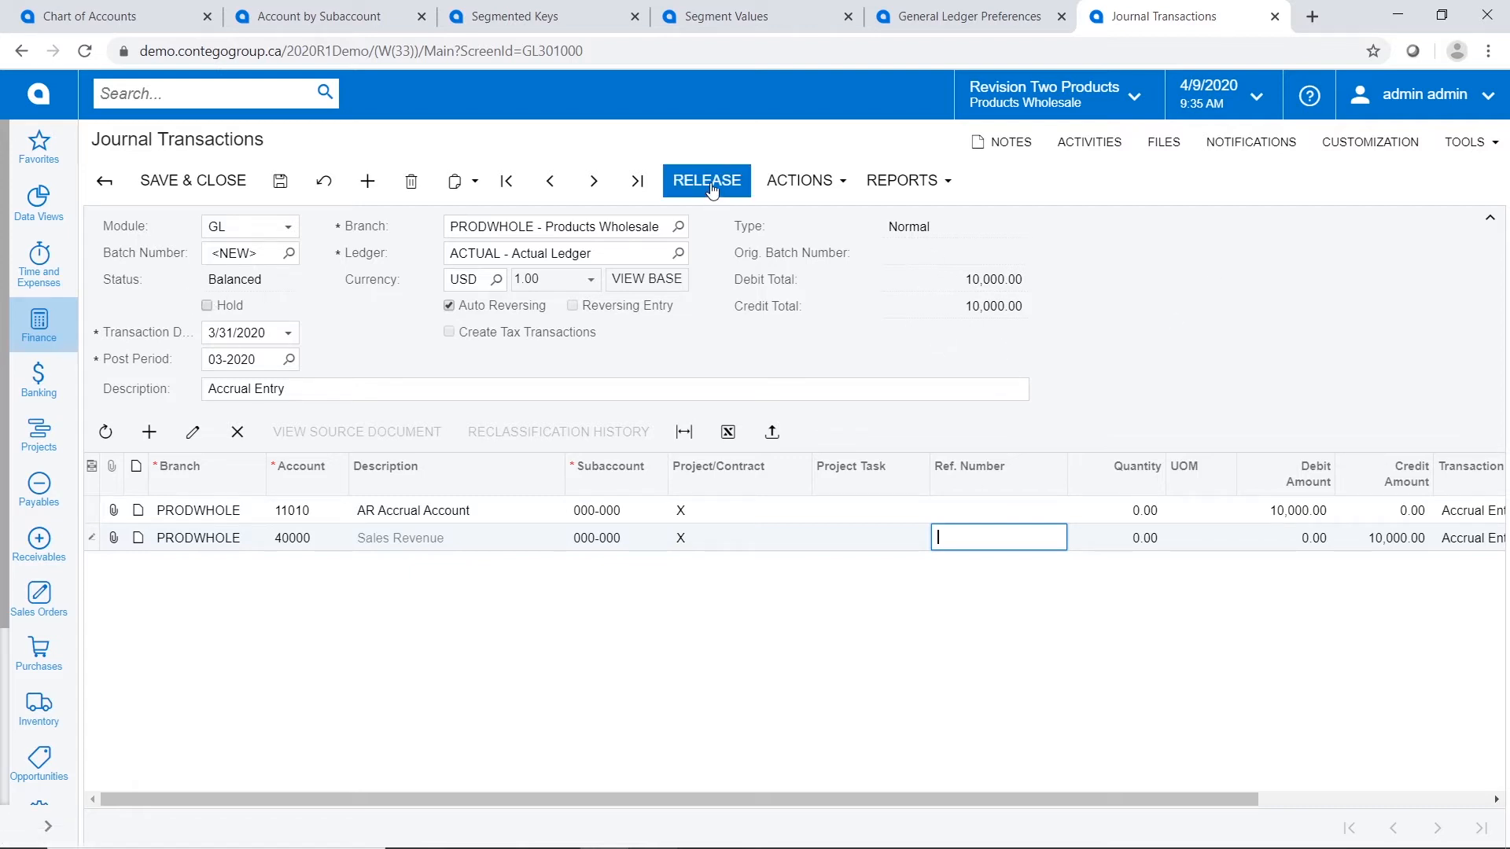
left_click(712, 187)
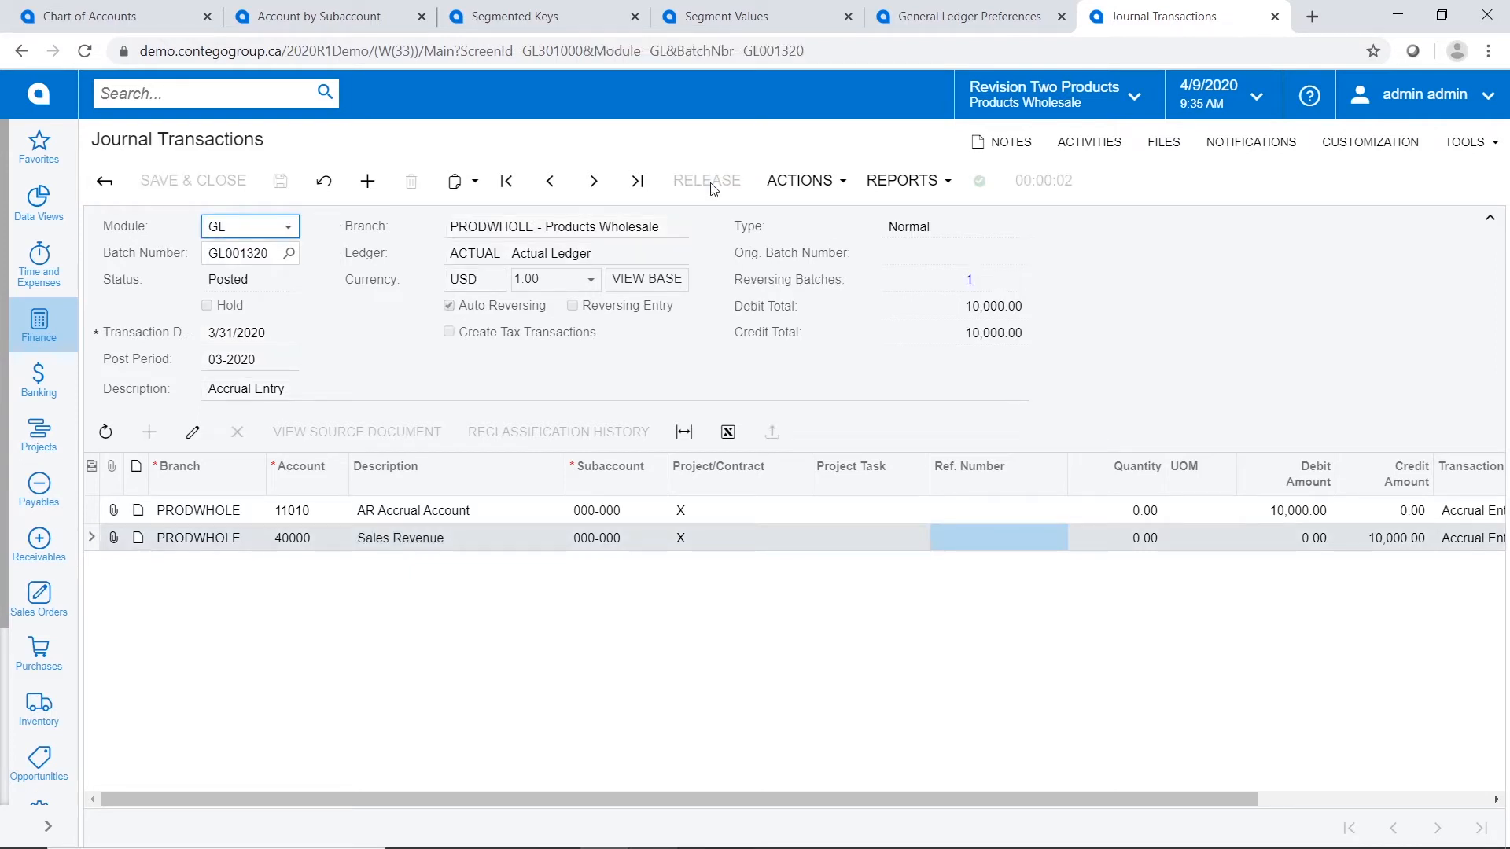
left_click(971, 283)
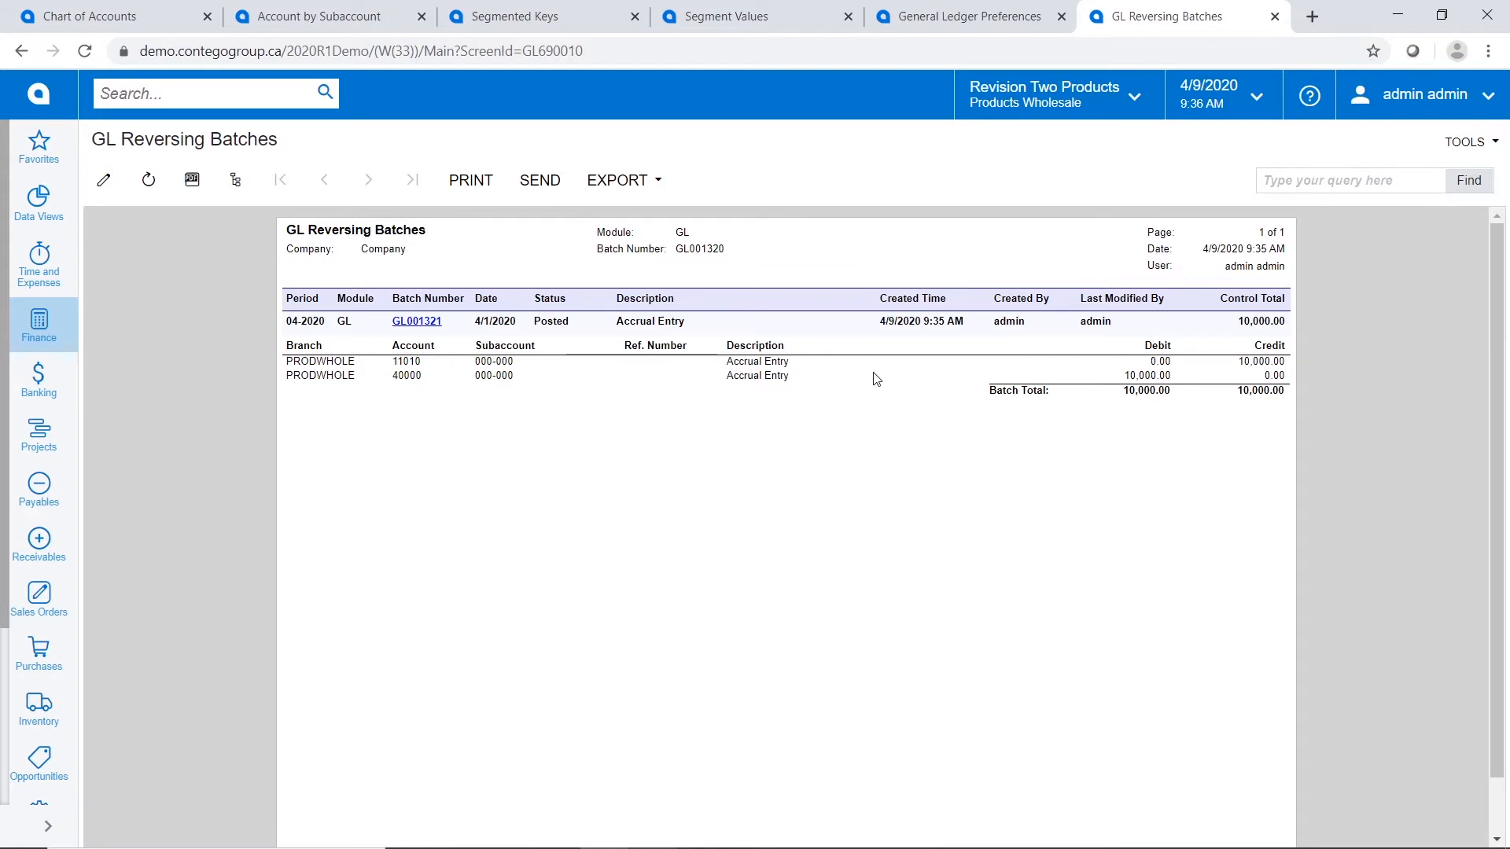
left_click(19, 49)
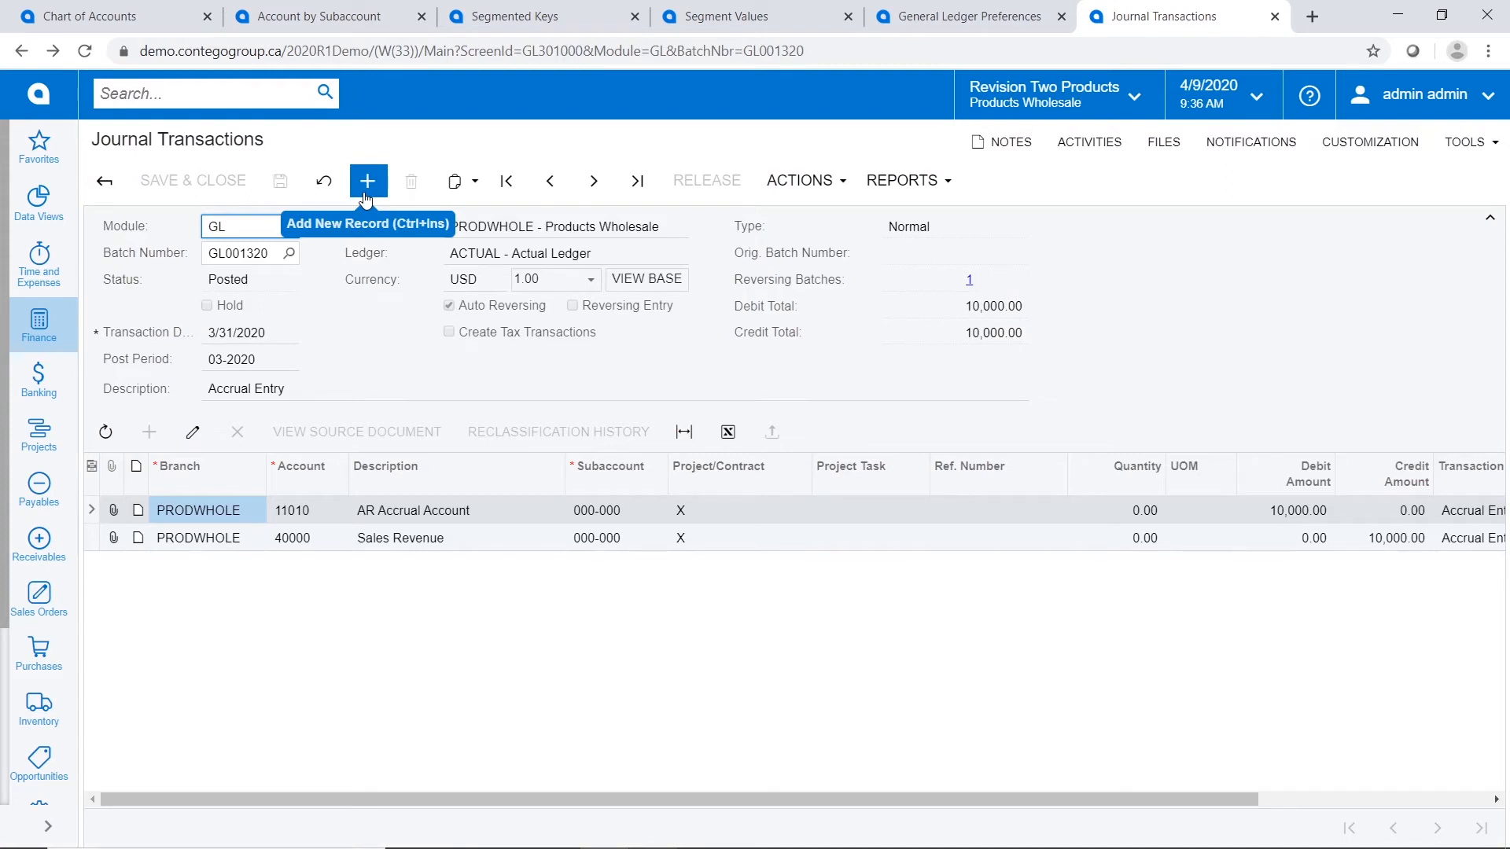
- Start a new journal transaction, check the payroll lines in the SampleGL Excel workbook, and return to the blank entry
left_click(367, 193)
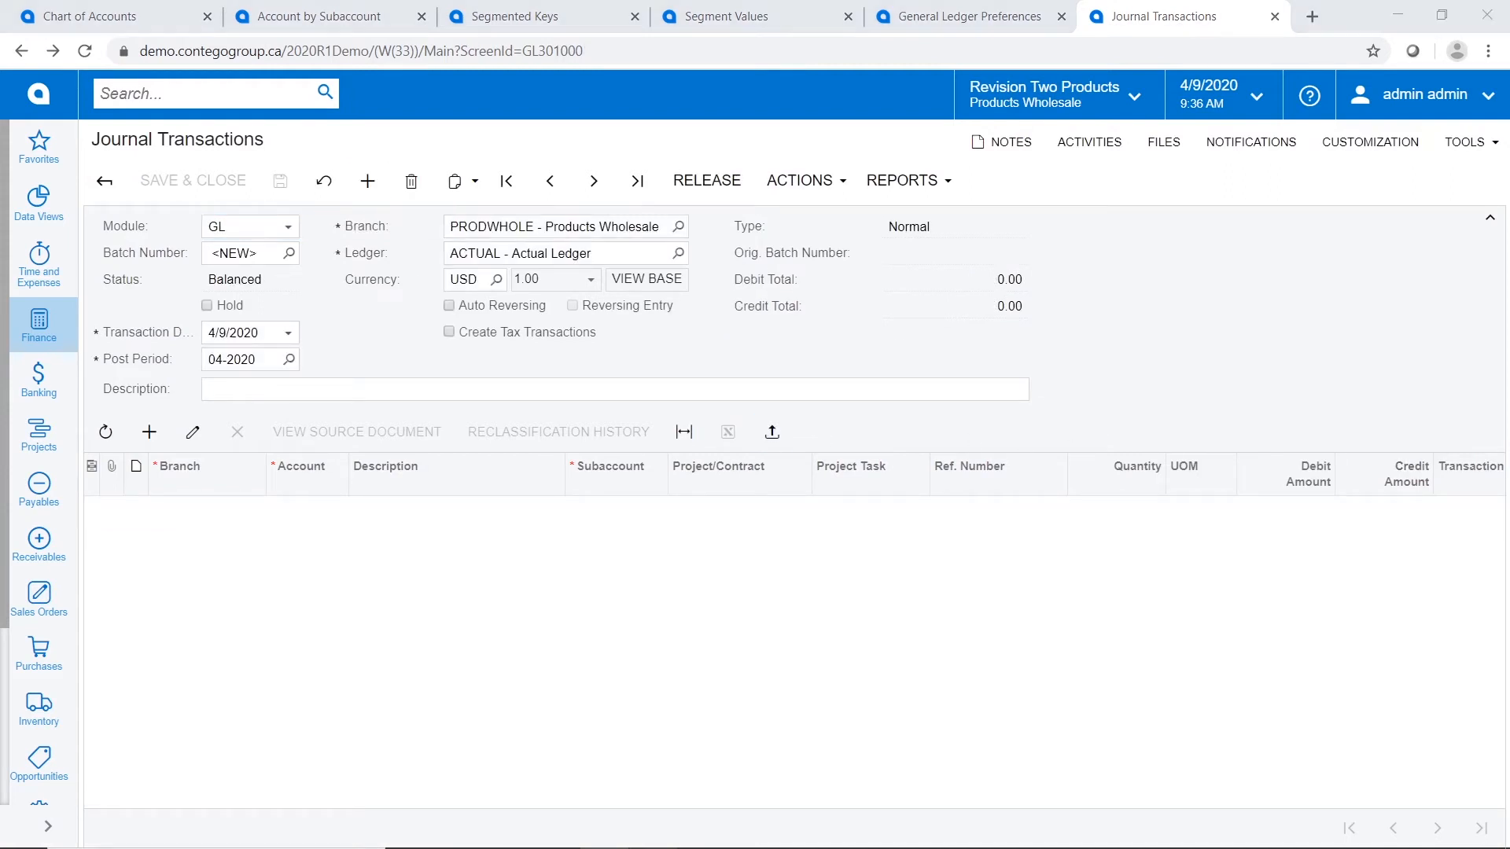
key("alt+Tab")
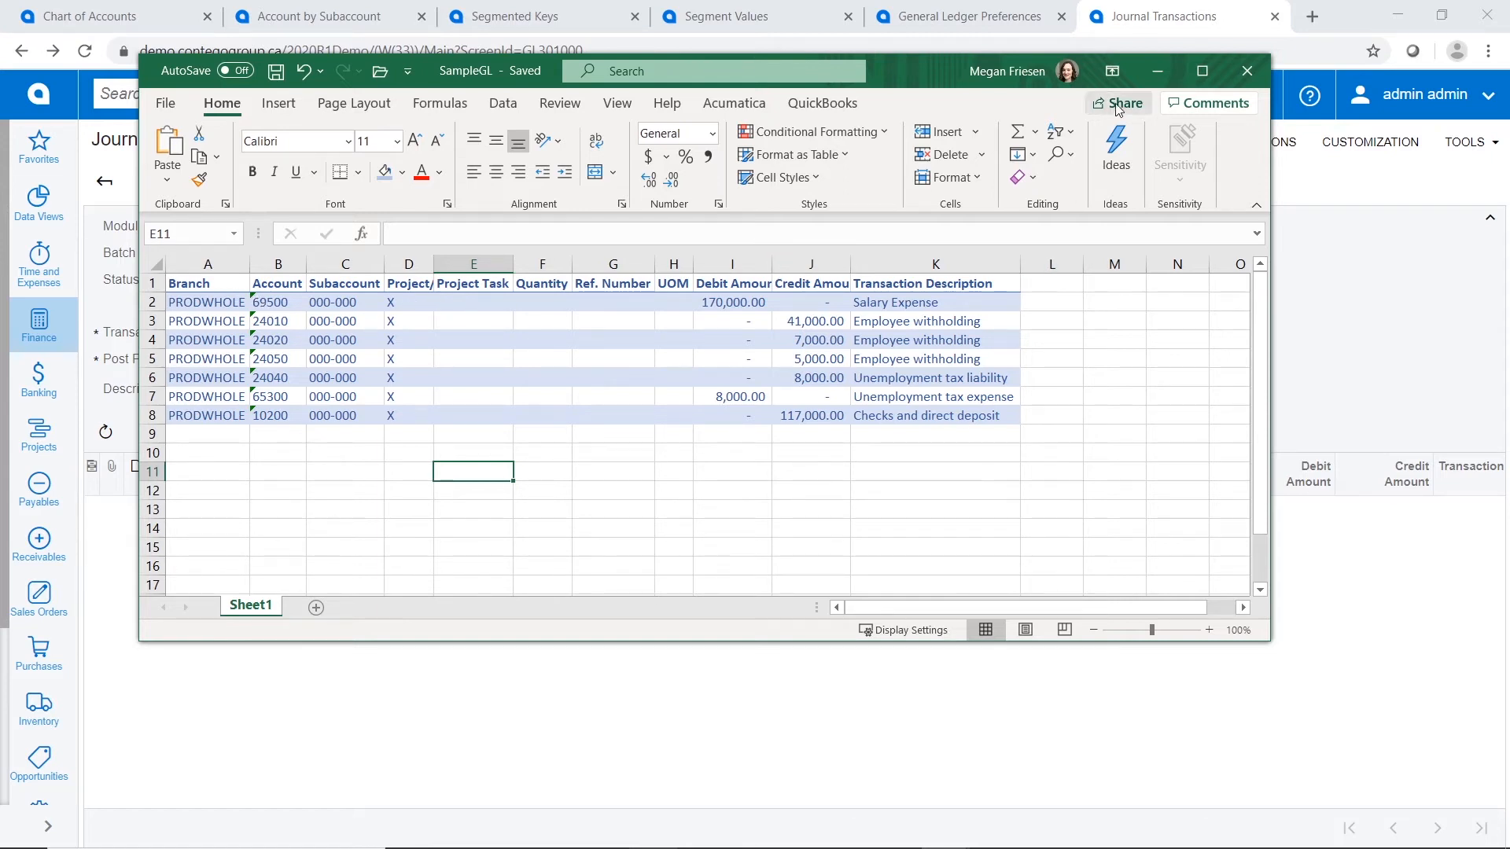
left_click(1389, 300)
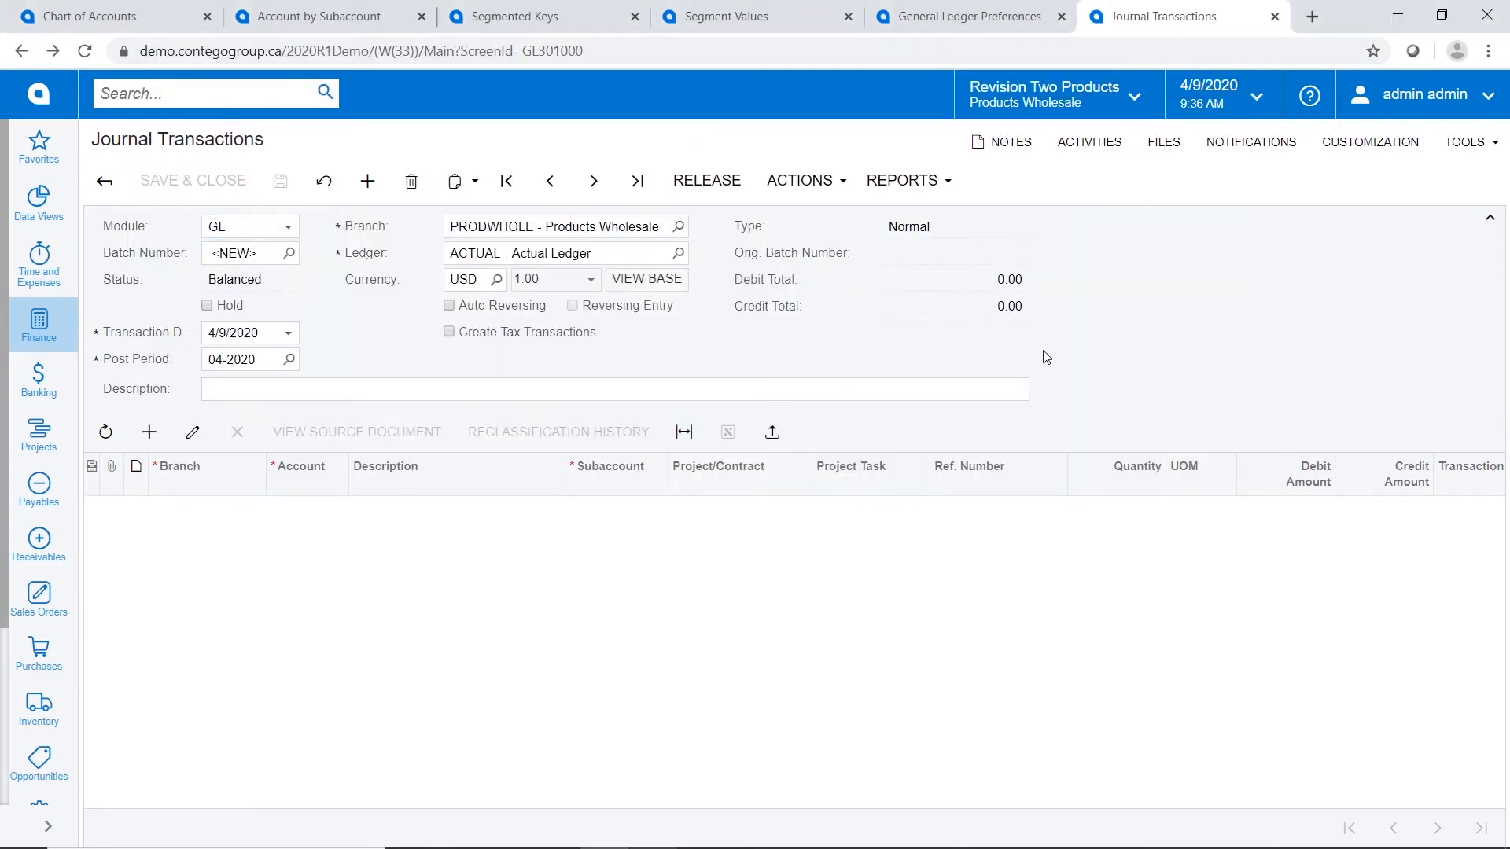
- Upload the SampleGL workbook into the transaction lines with English (United States) culture and Update Existing mode
left_click(782, 434)
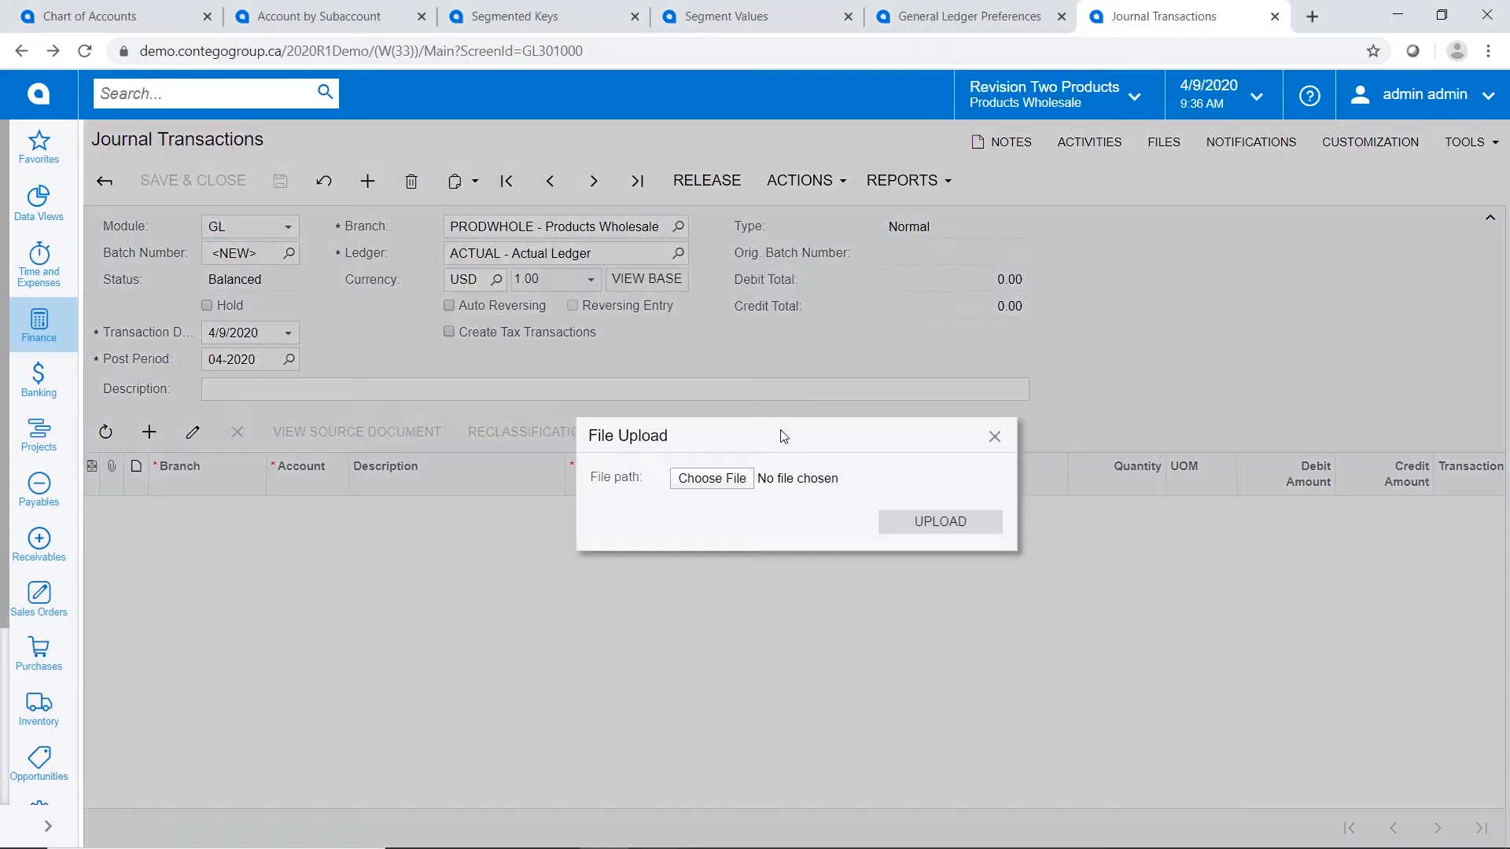
left_click(725, 480)
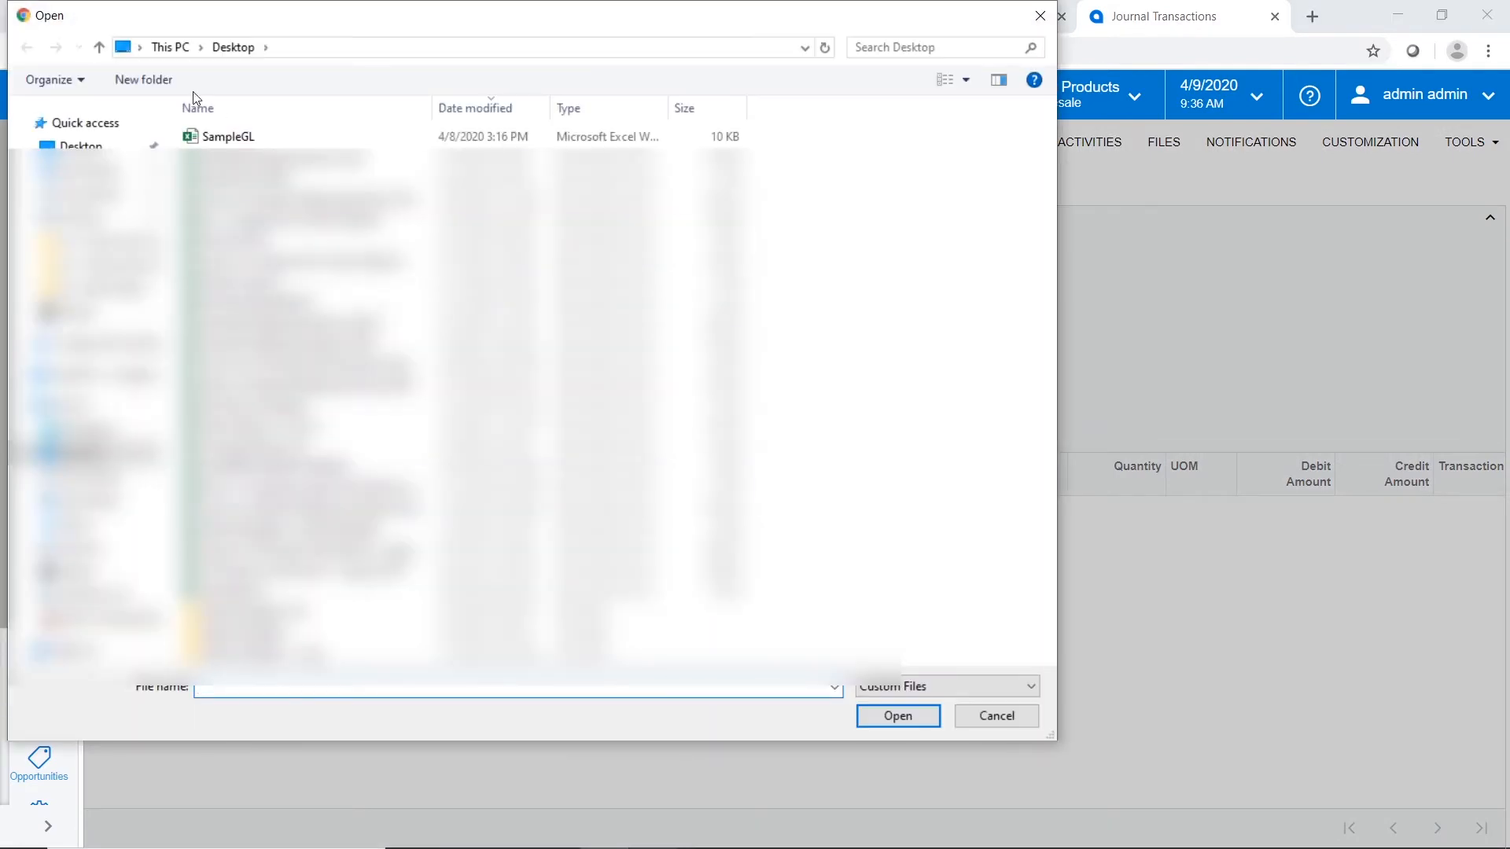
double_click(229, 135)
left_click(959, 524)
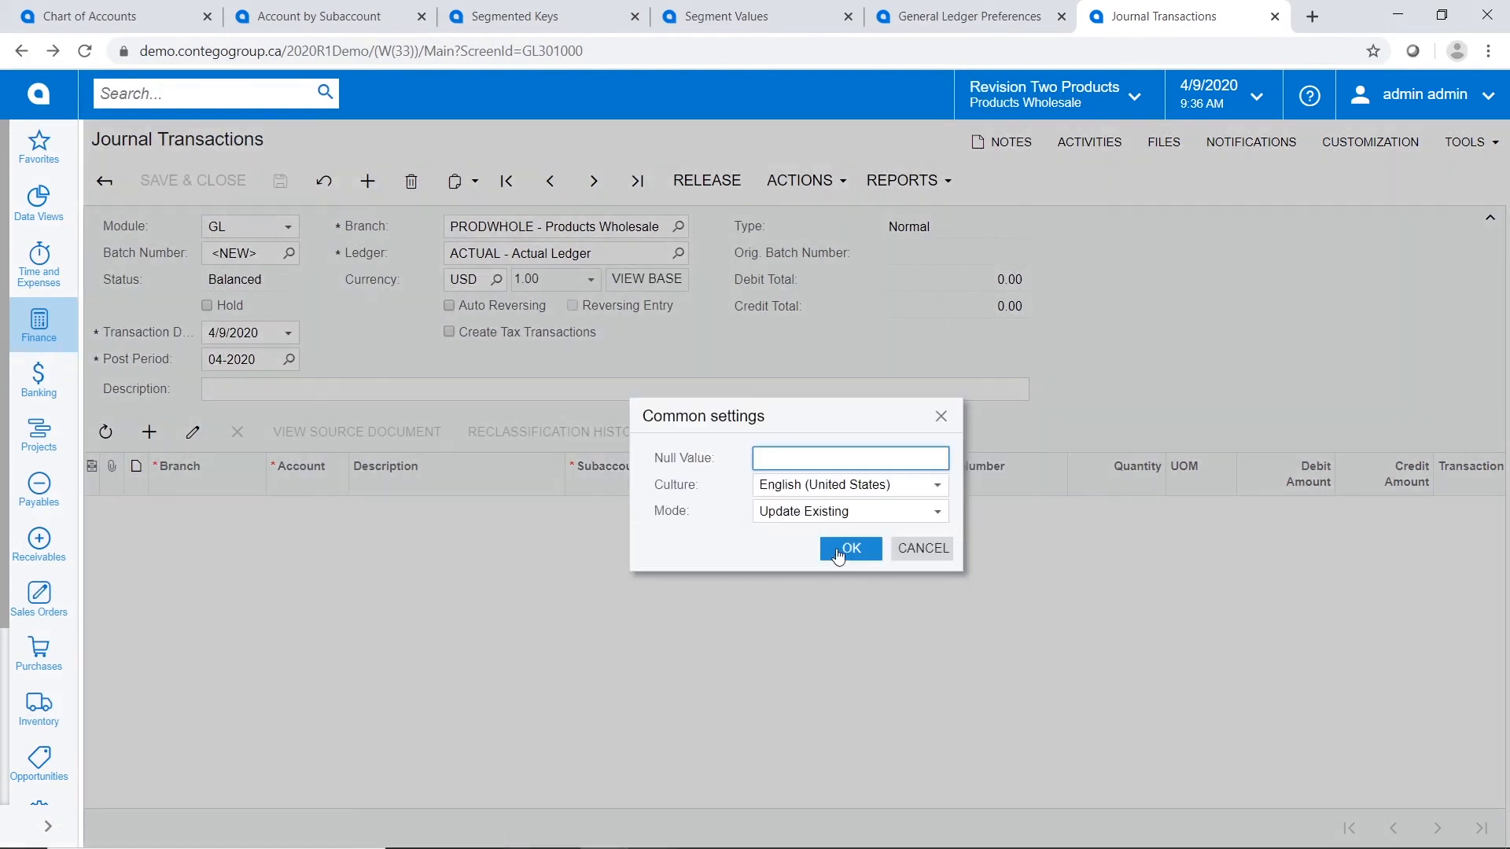
left_click(836, 553)
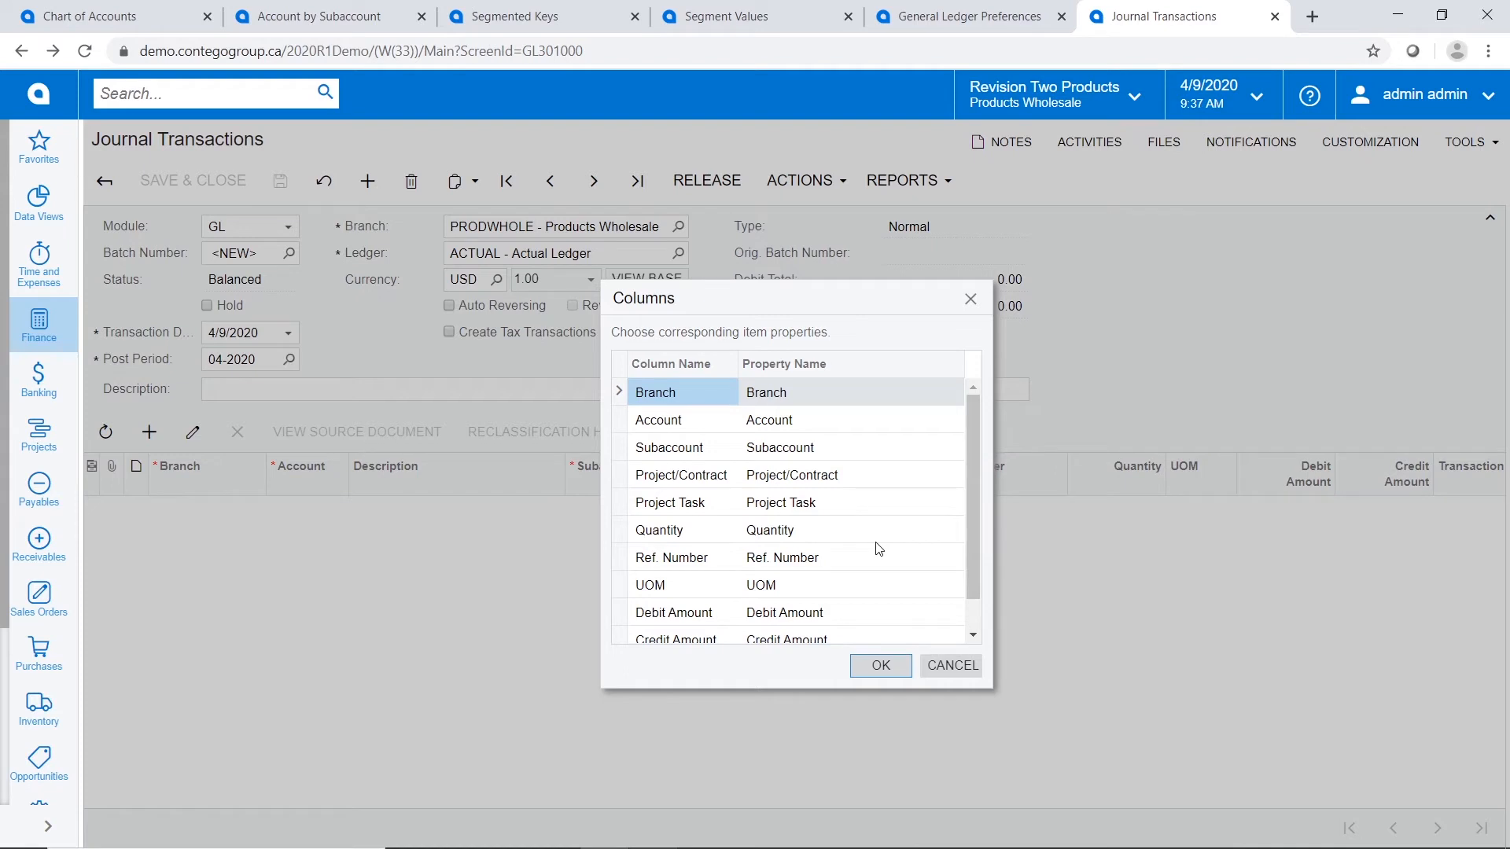
- Check the property choices for the Ref. Number column, keep the mapping, and import the payroll lines
left_click(920, 555)
left_click(955, 557)
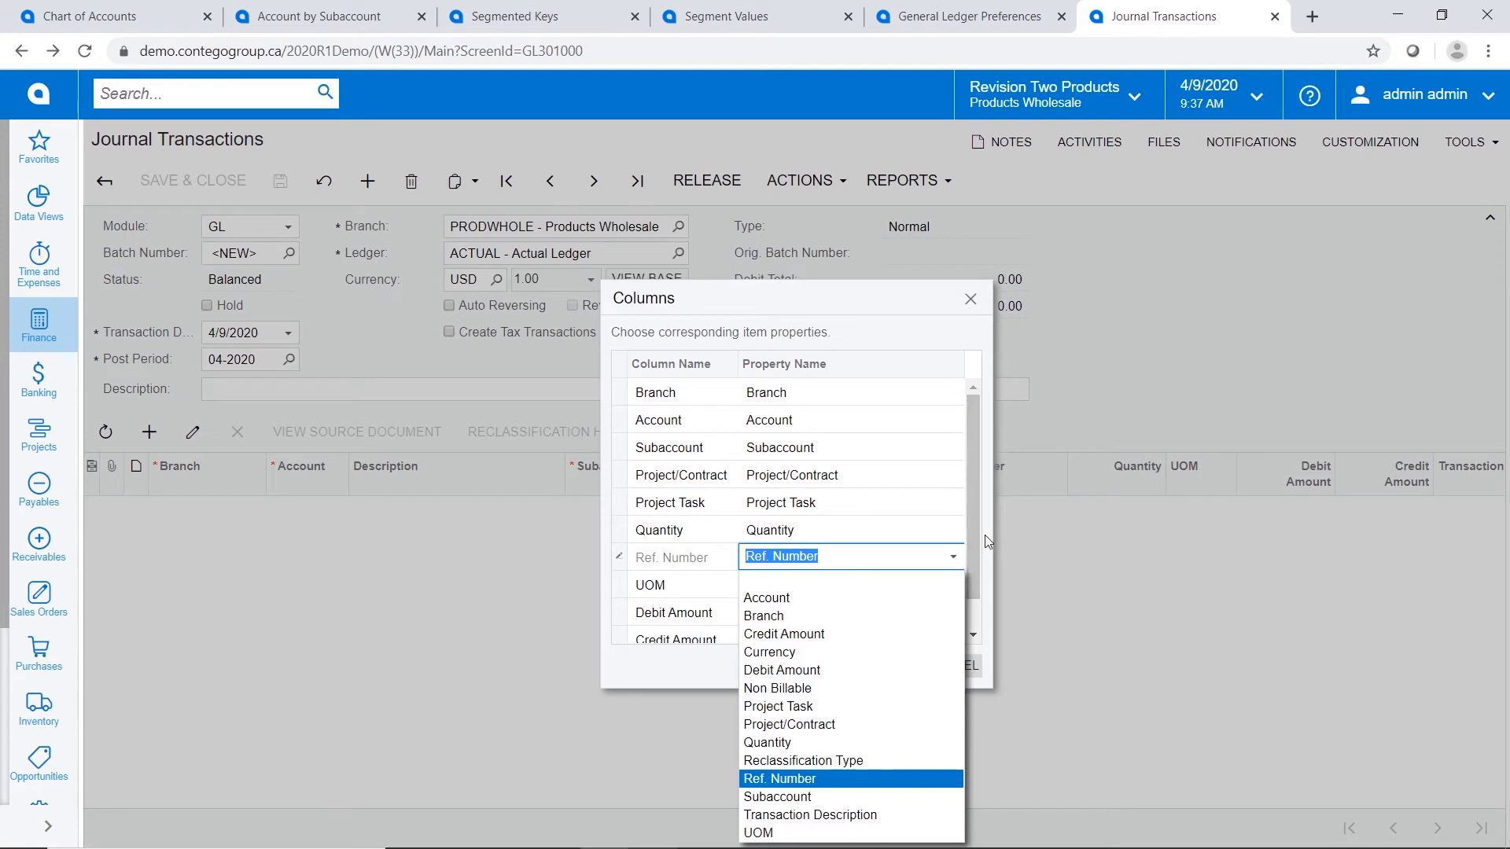
left_click(956, 558)
left_click(880, 666)
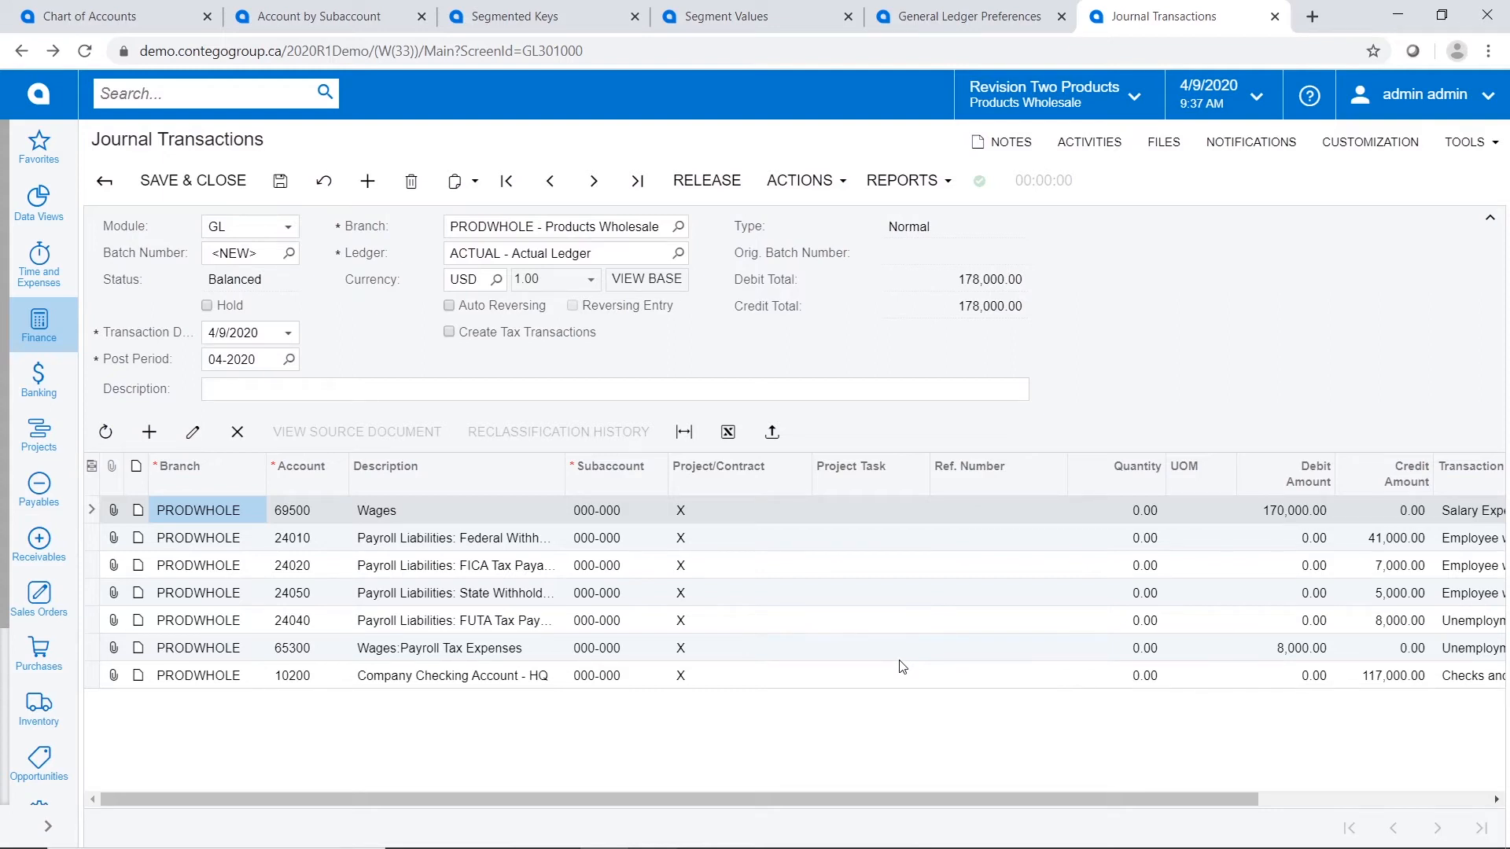
left_click(476, 192)
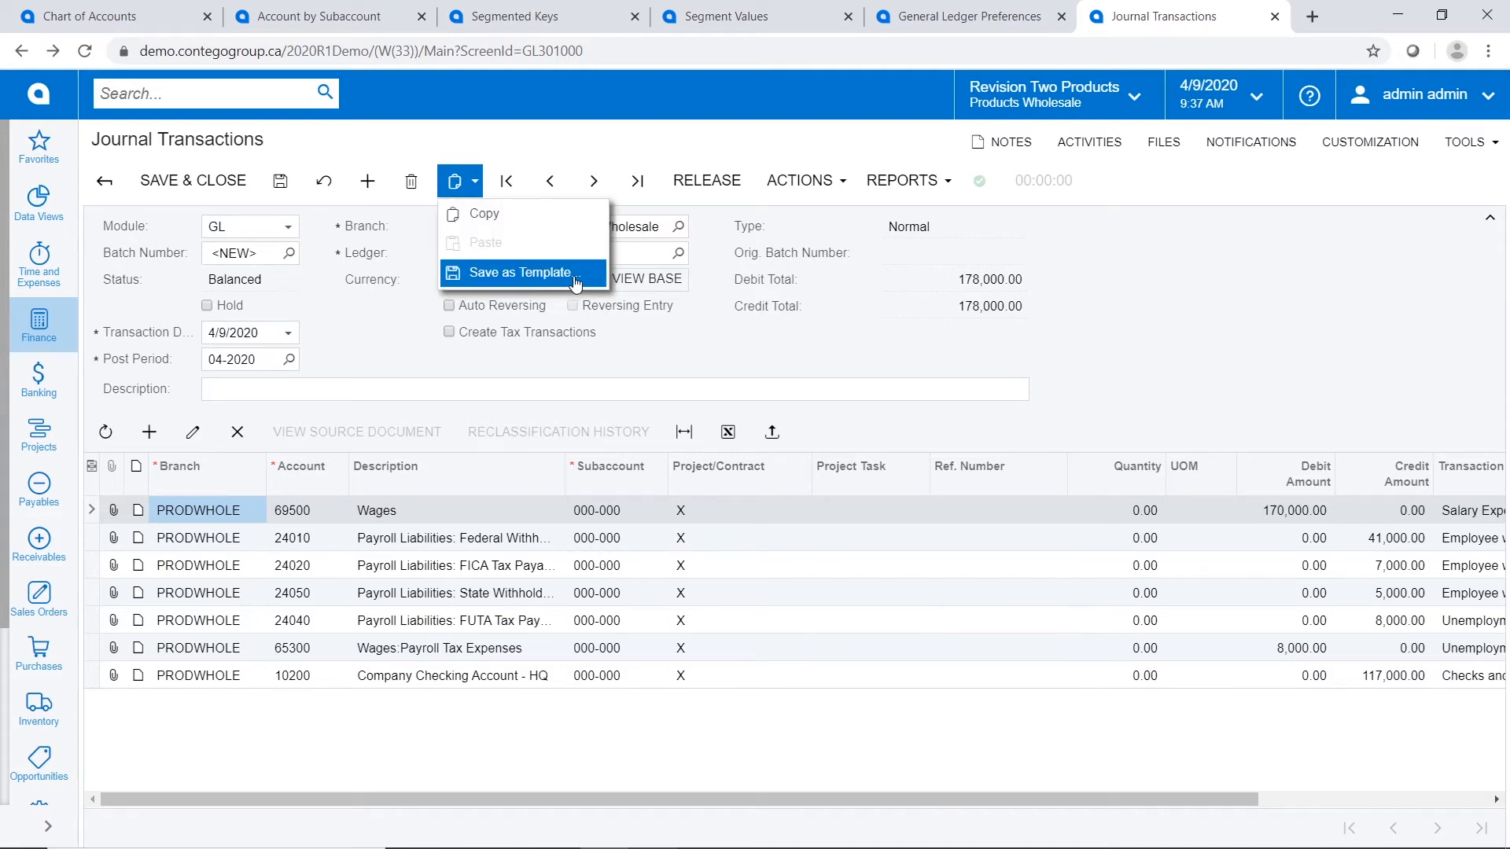
left_click(1114, 351)
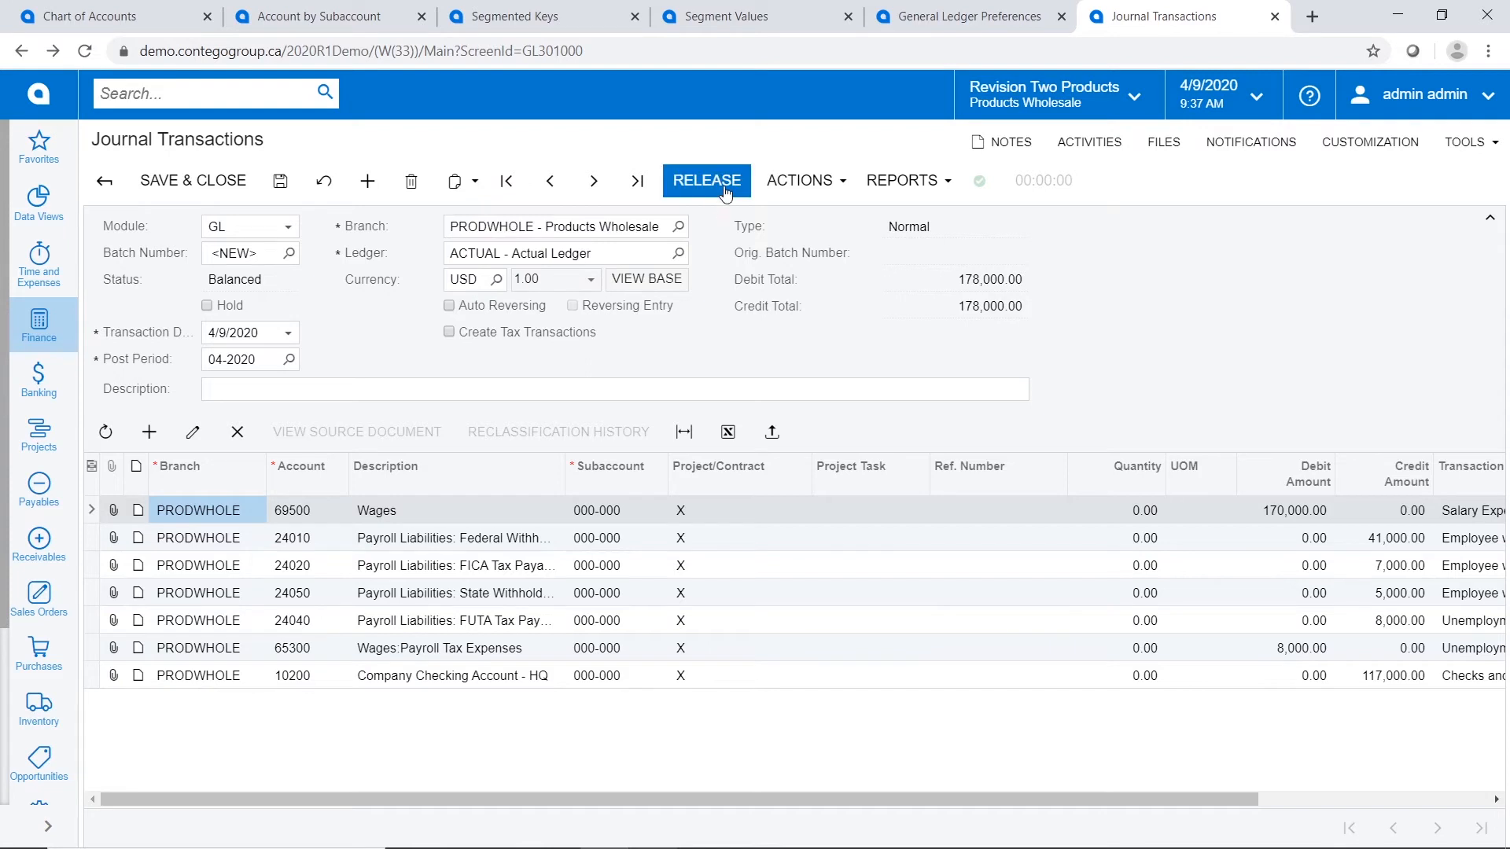
- Save the payroll transaction and attach the file SampleGL.xlsx to it
left_click(1163, 143)
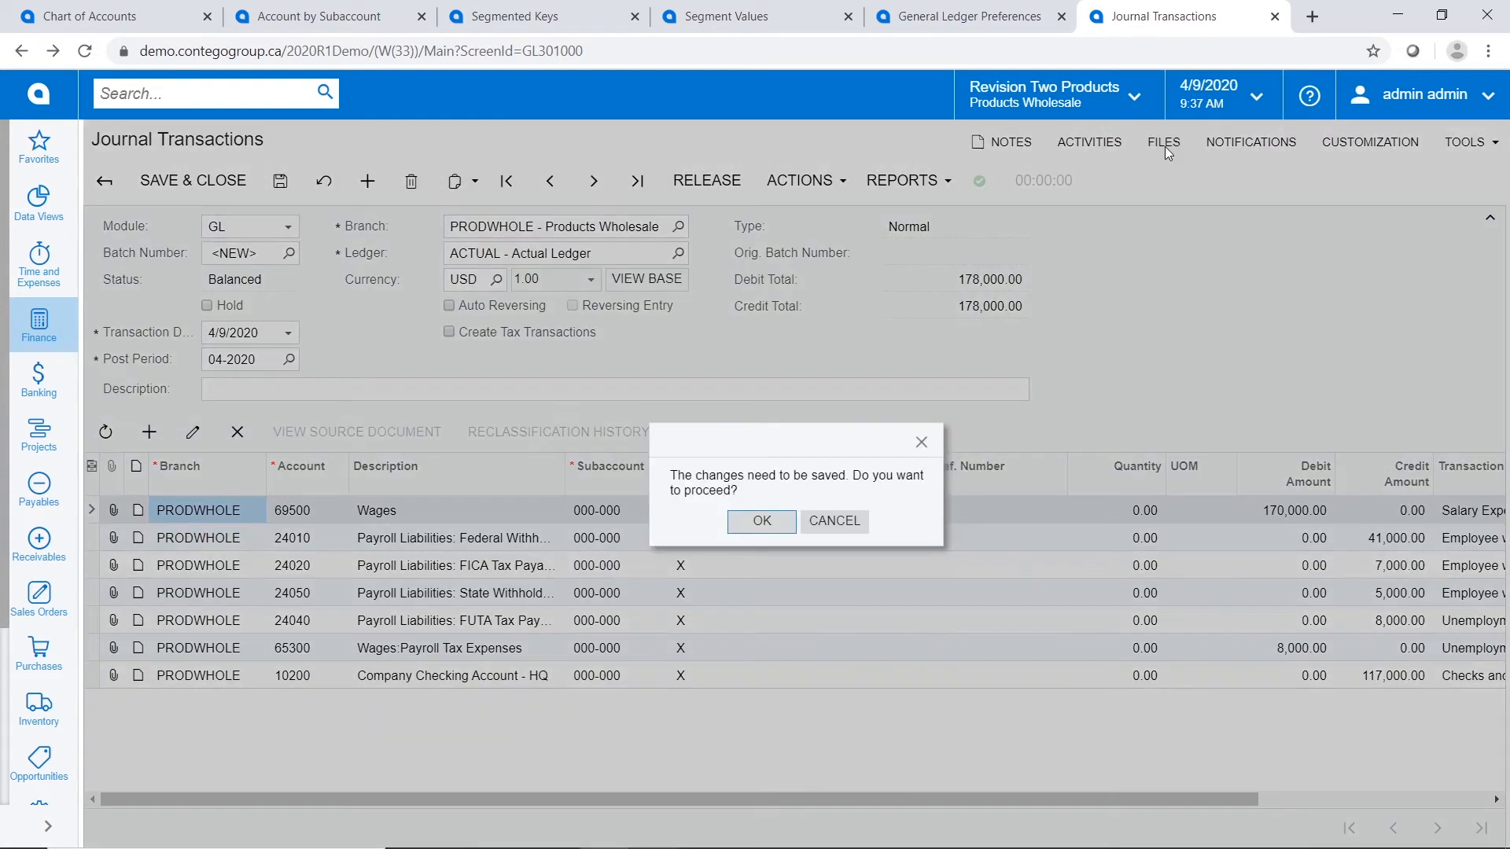
left_click(774, 523)
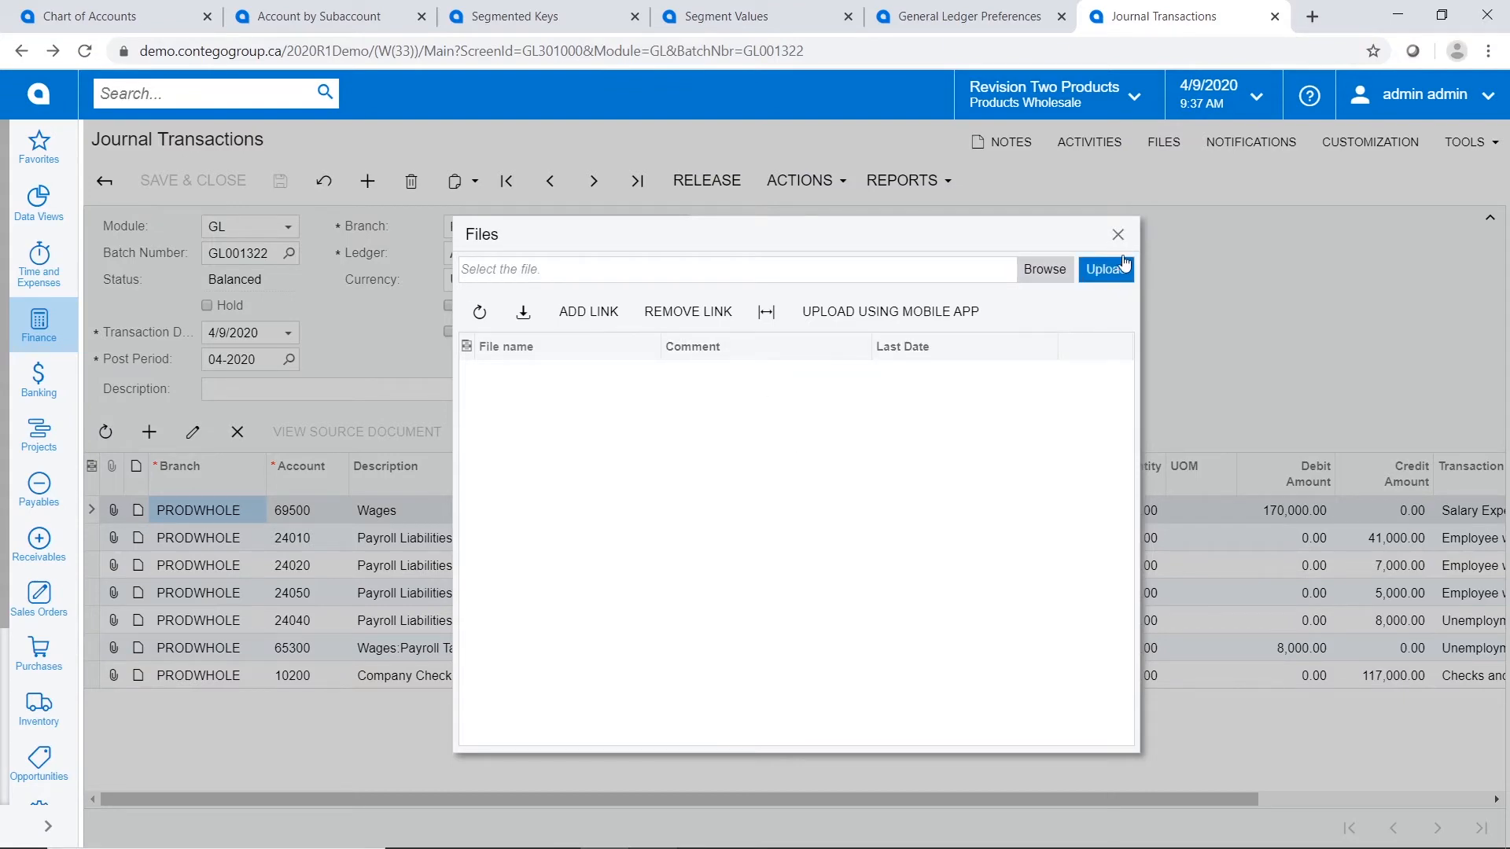
left_click(1051, 271)
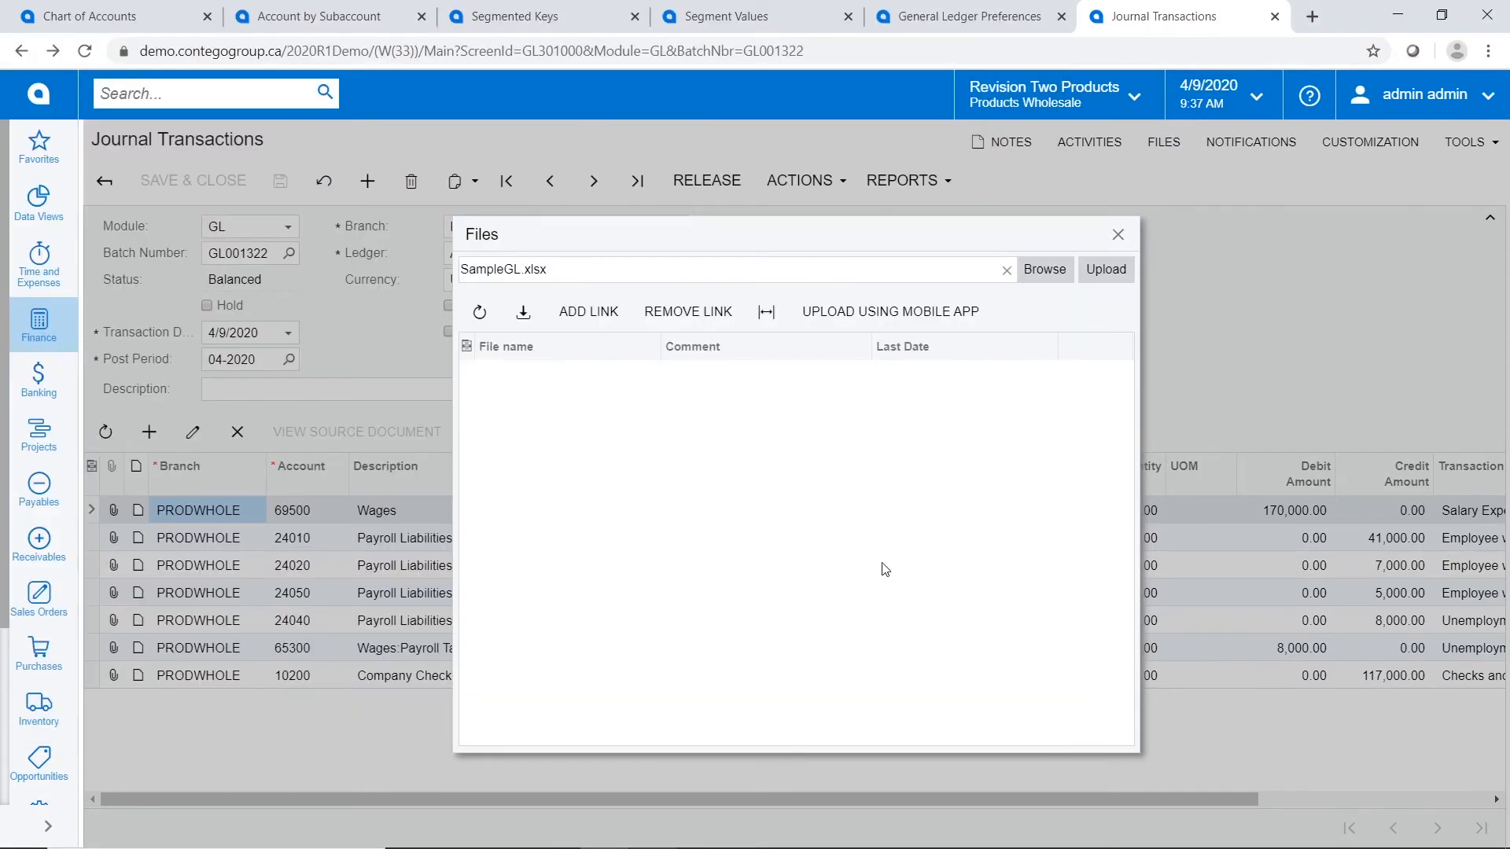
left_click(1094, 275)
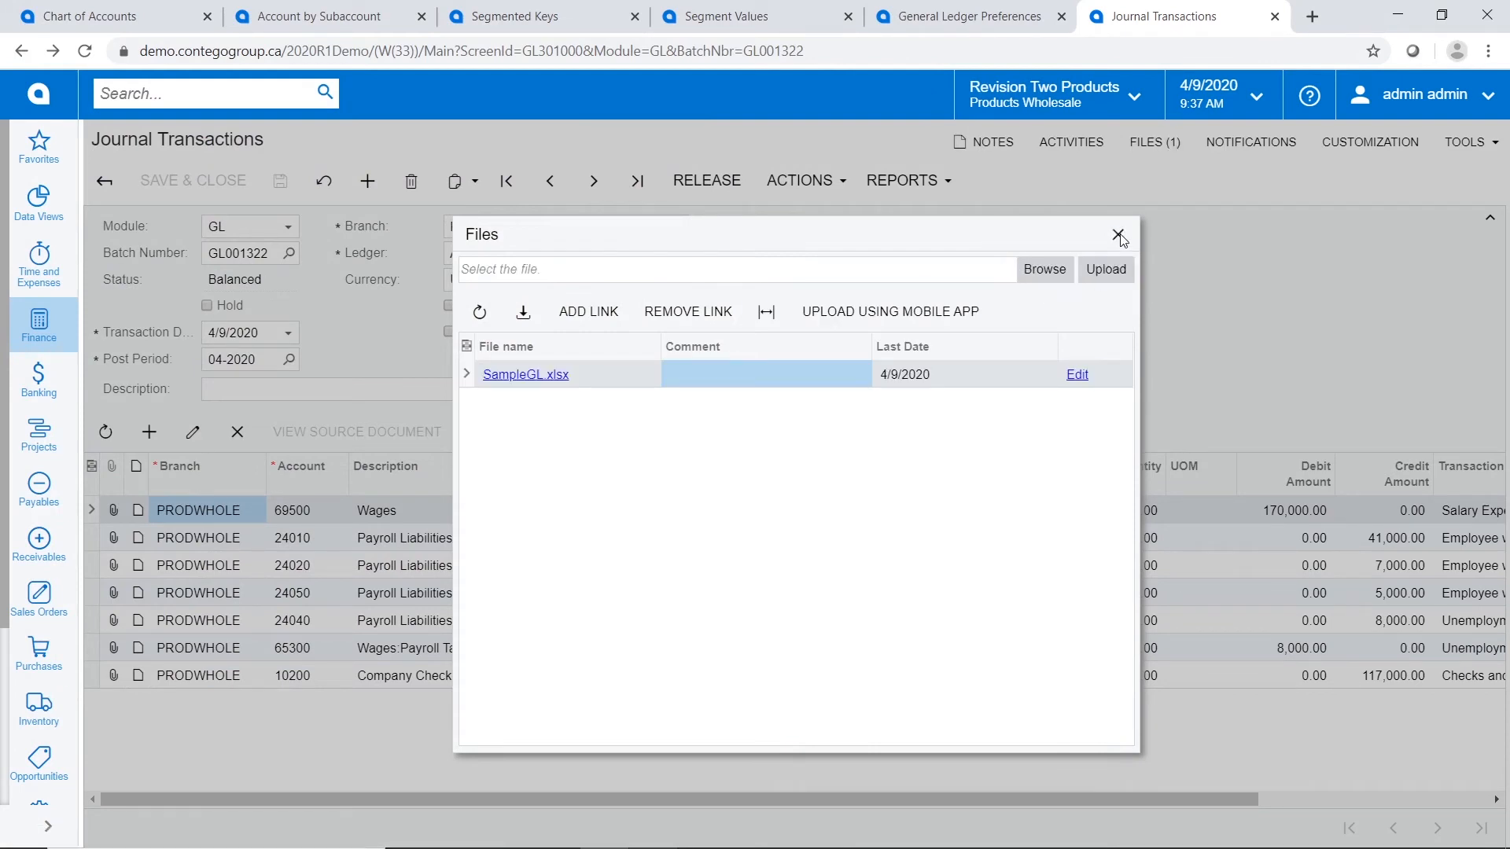
left_click(1118, 235)
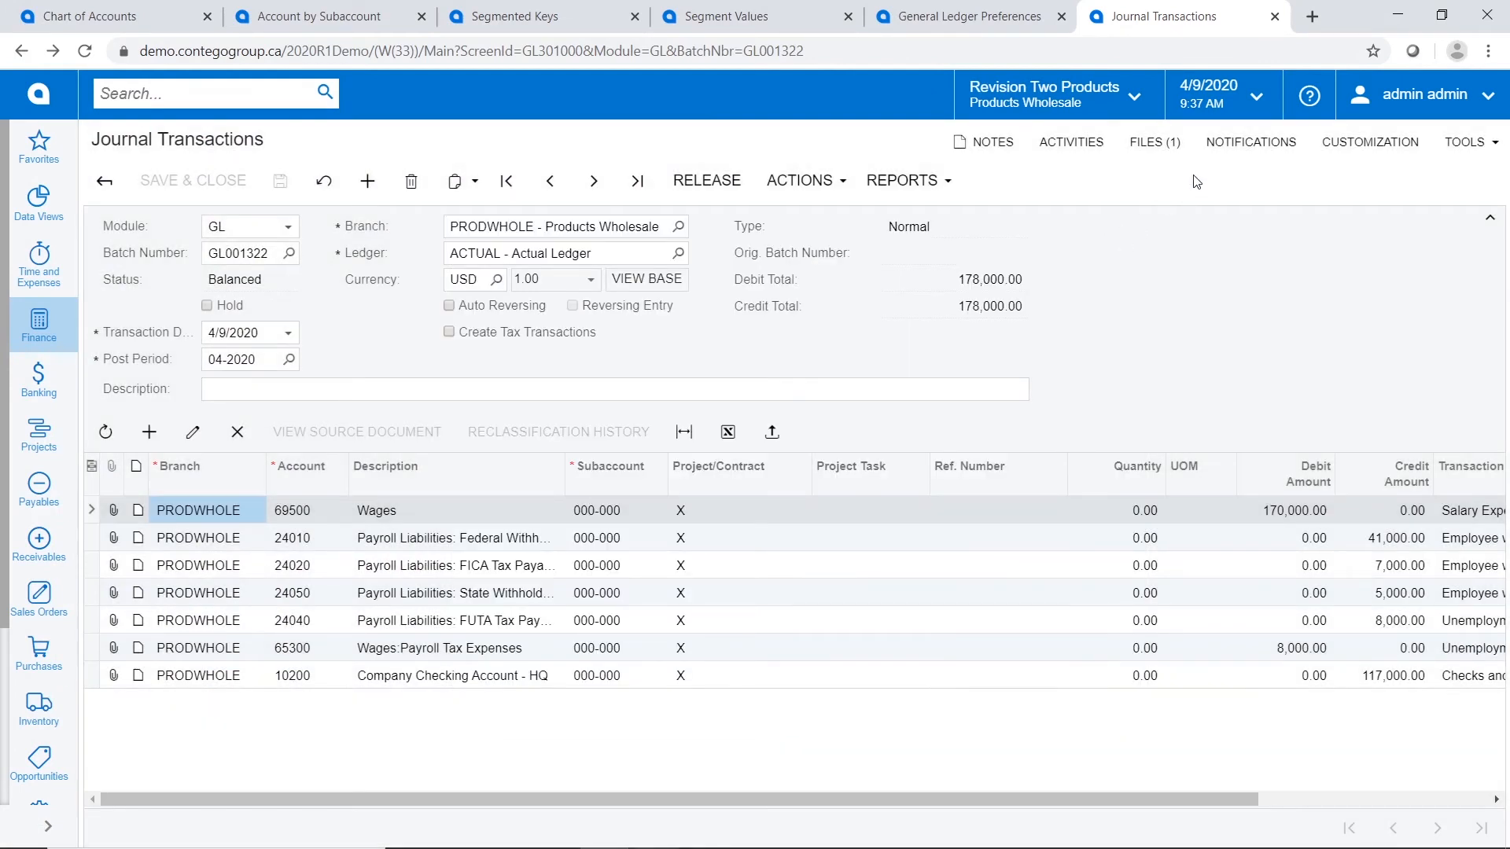
- Enter the description Payroll for April and release the payroll batch
left_click(717, 382)
type("Payr")
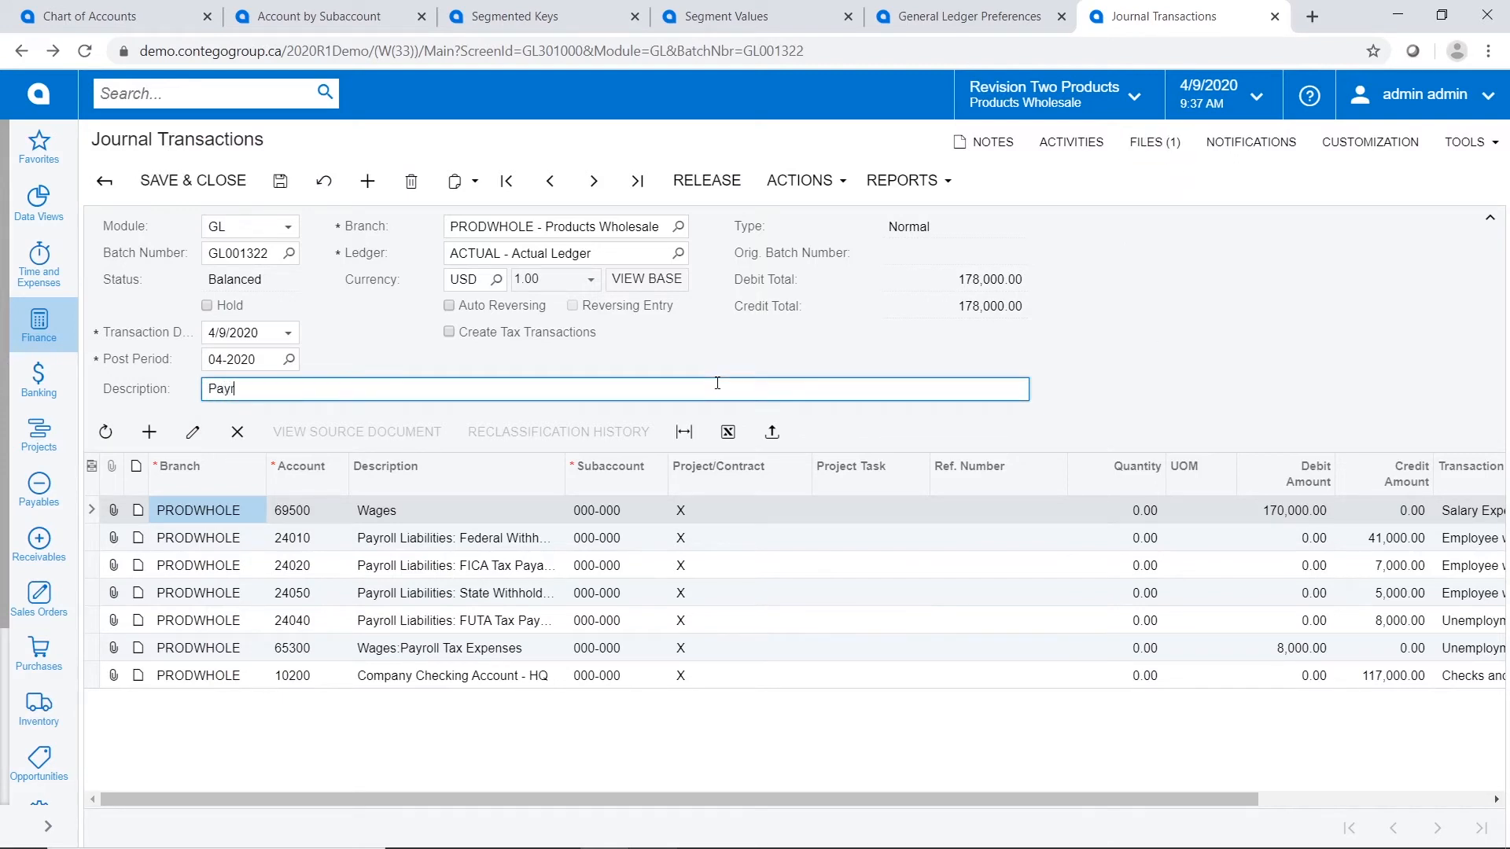
type("oll for April")
left_click(690, 178)
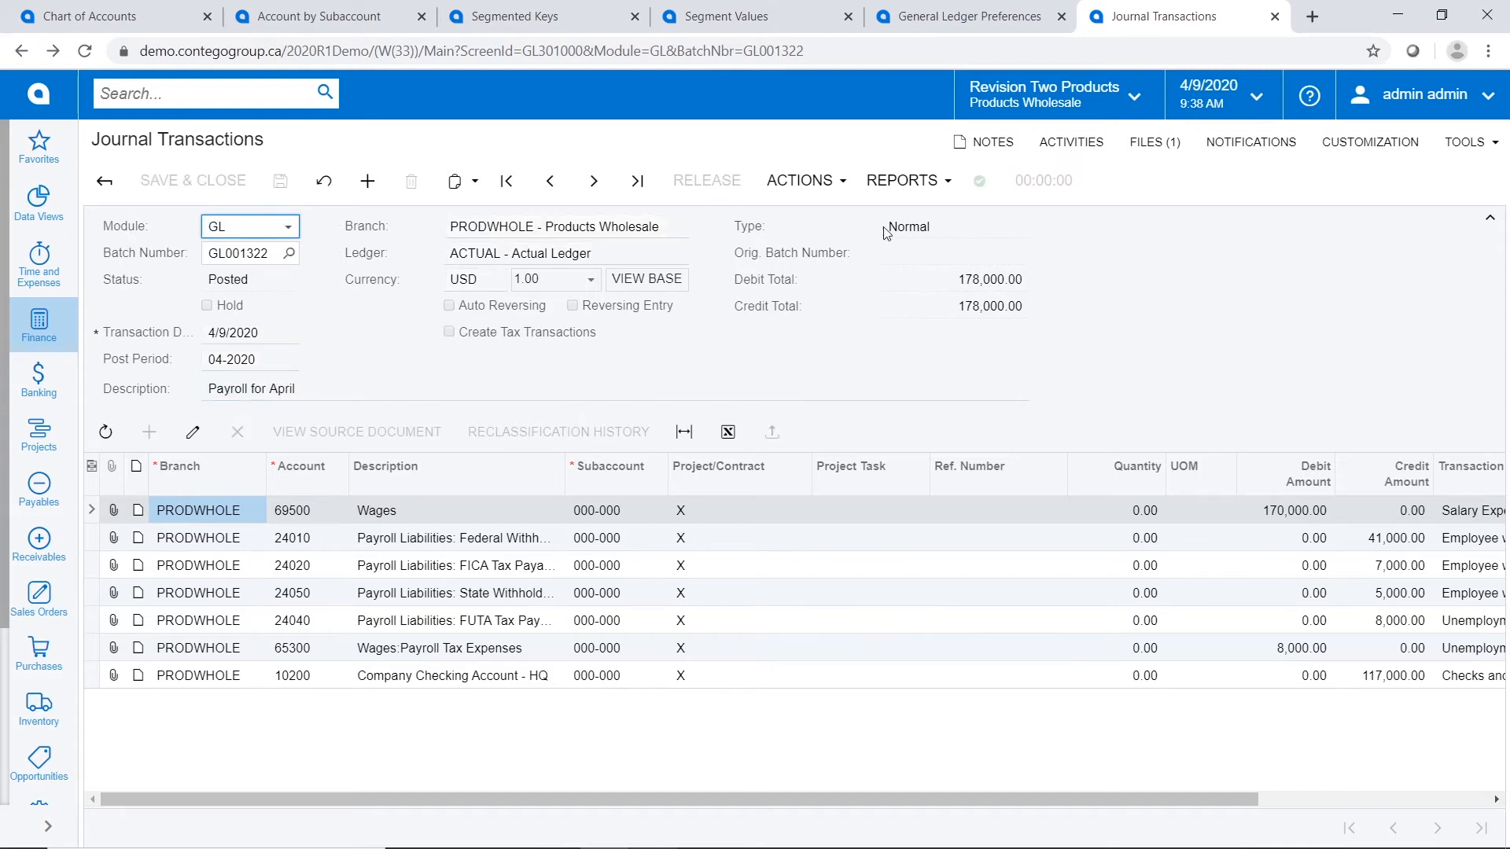
- Start reclassifying the payroll batch and change the checks and direct deposit line's account to 10300 - Company Savings Account
left_click(802, 181)
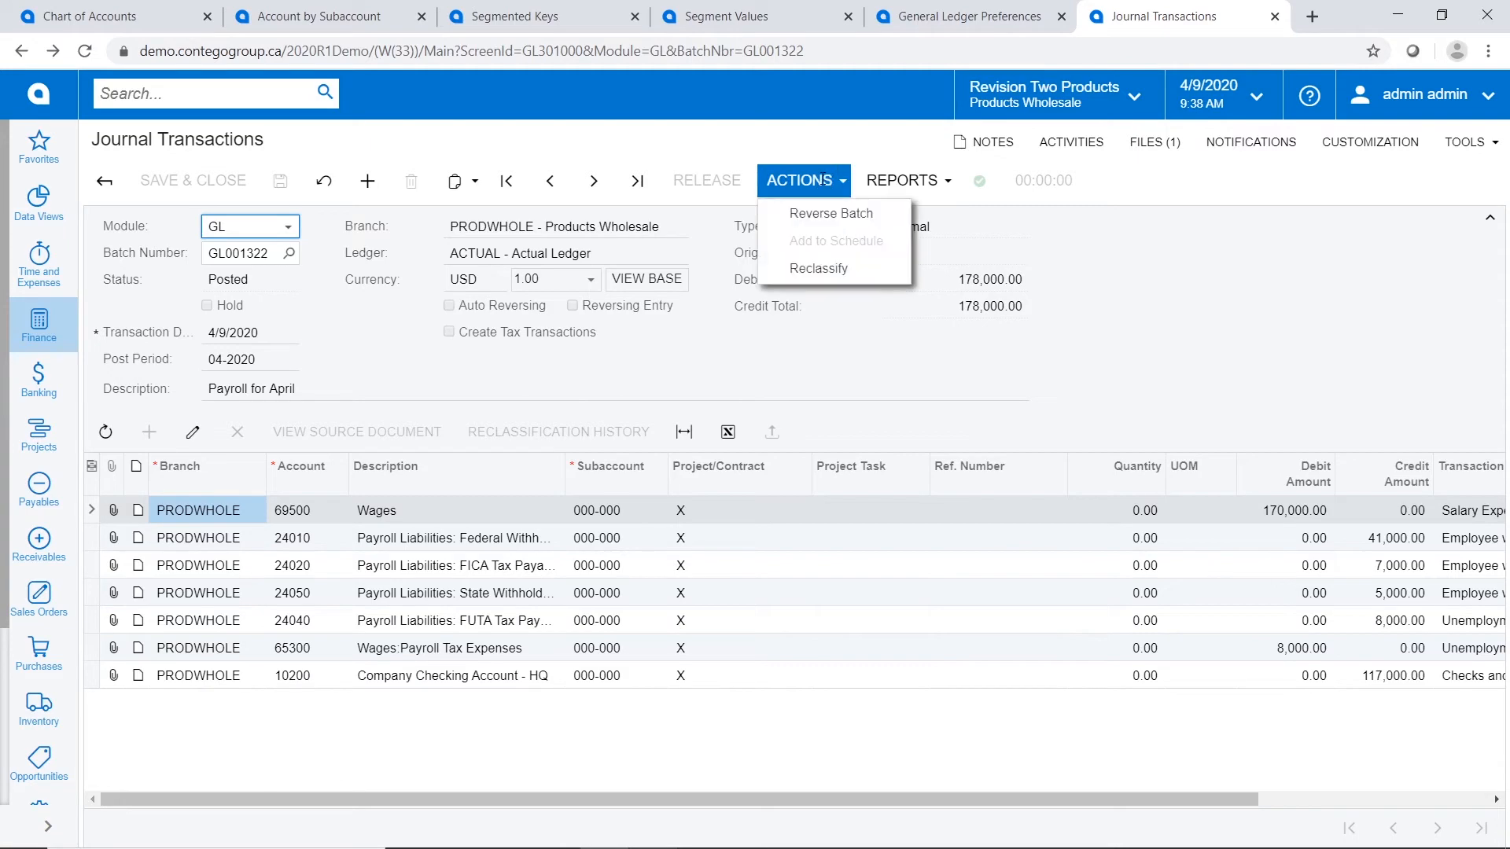
left_click(825, 268)
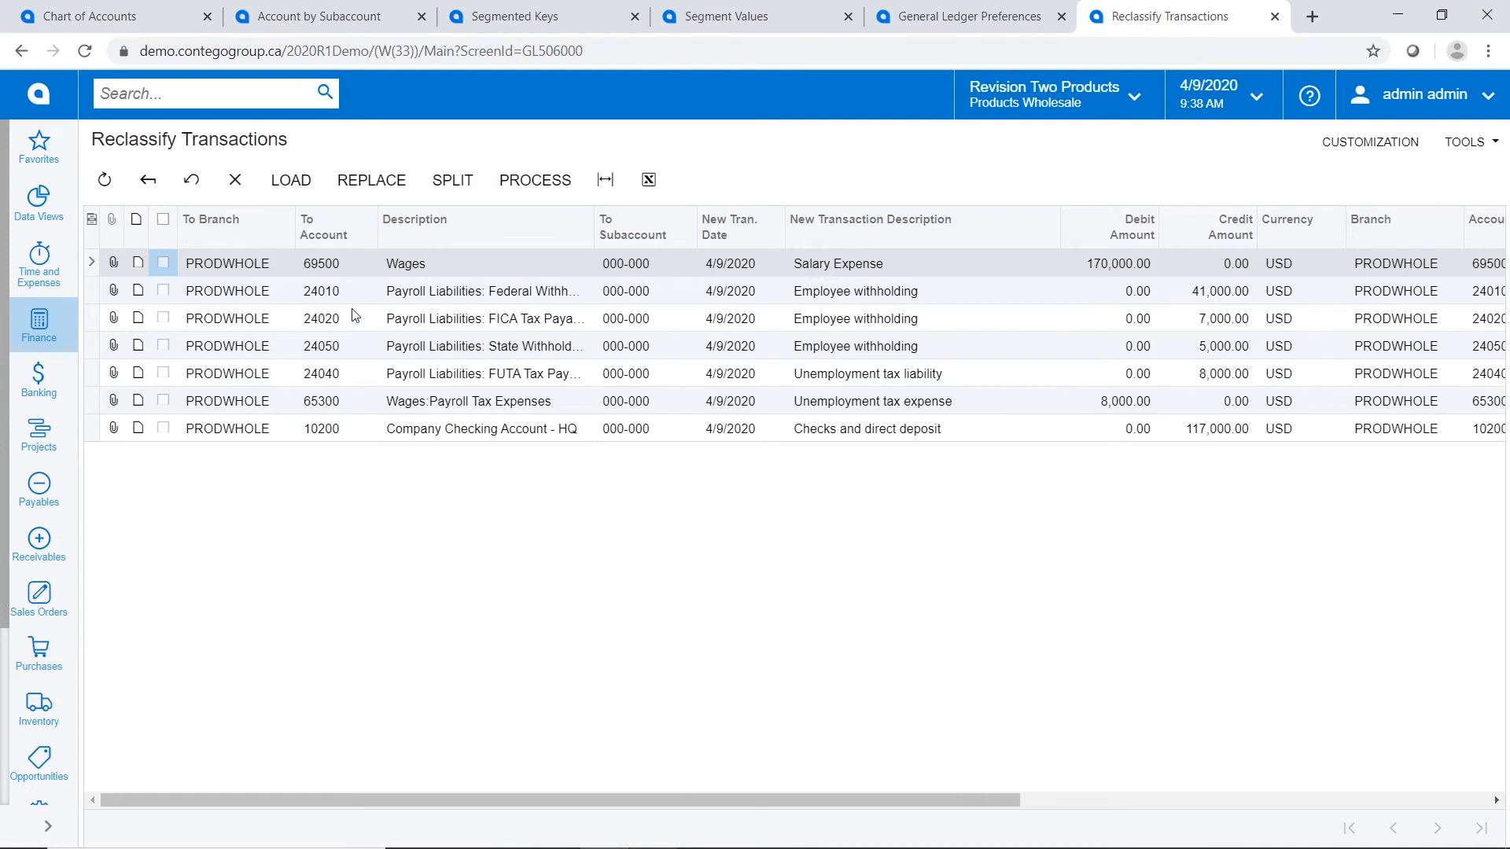
left_click(331, 430)
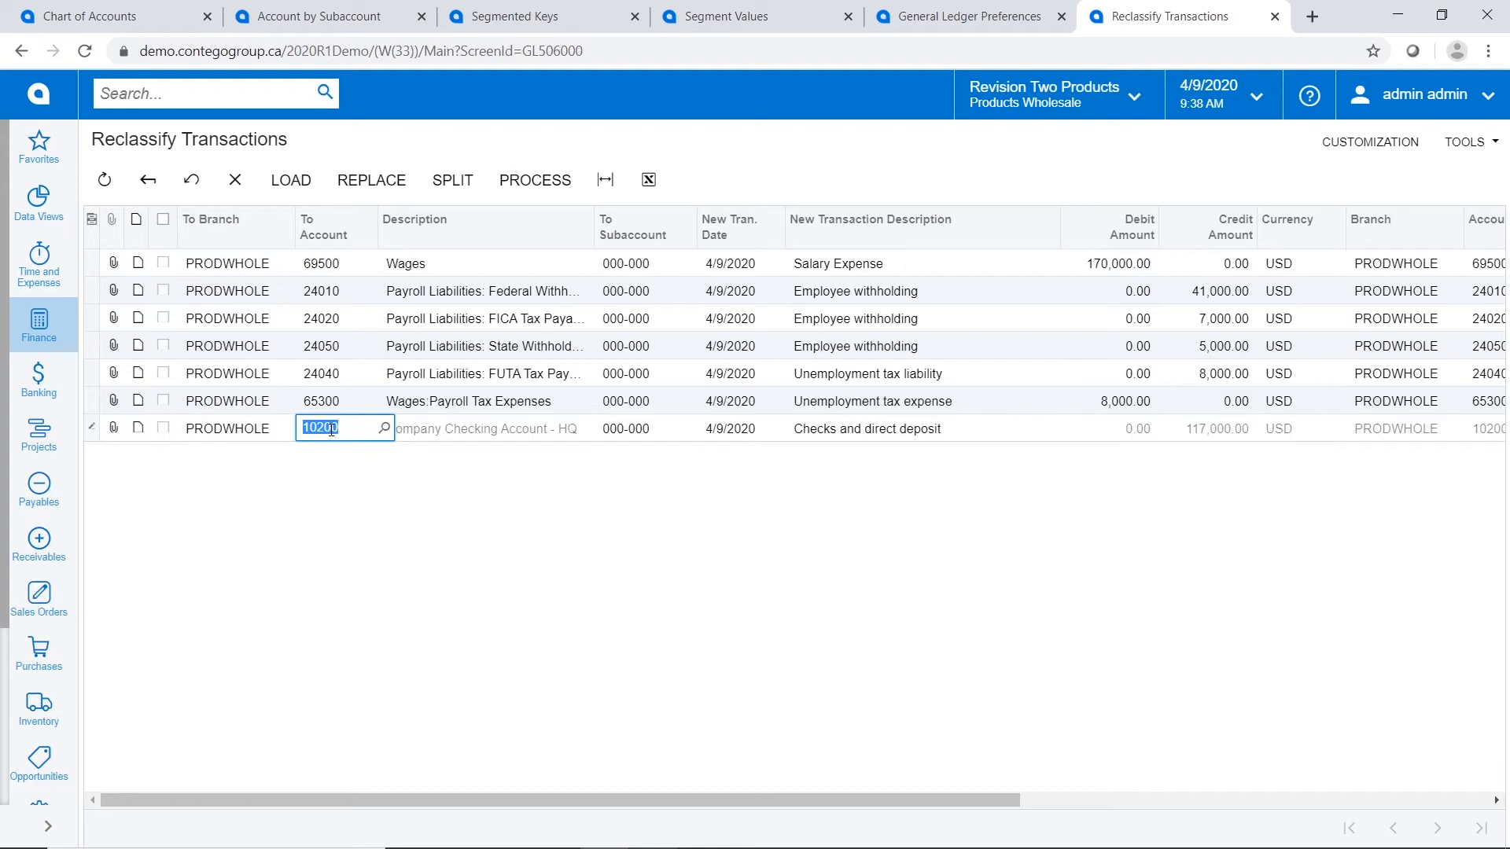
type("1030")
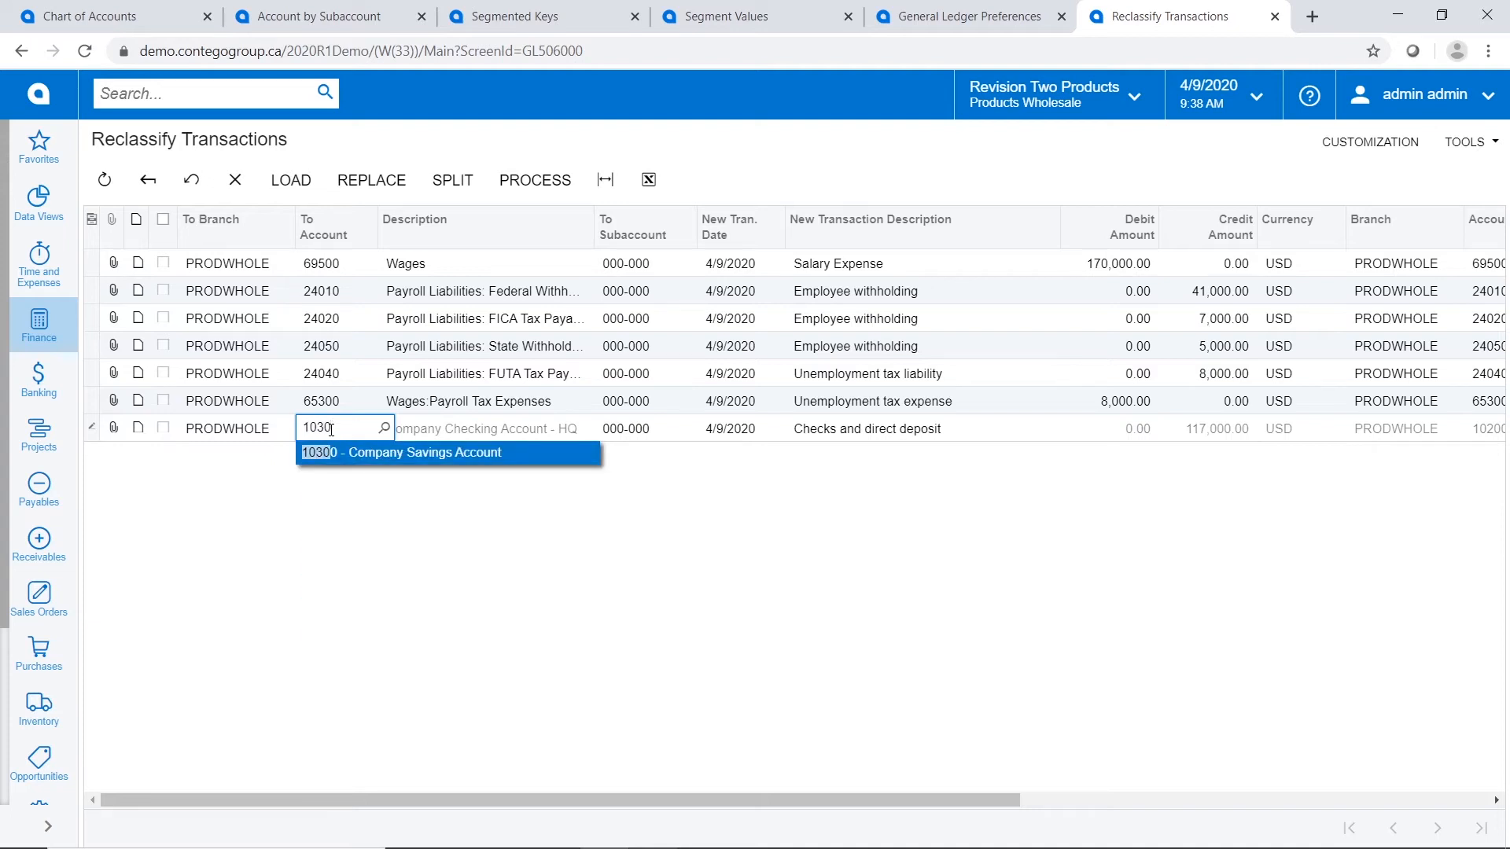
key("Tab")
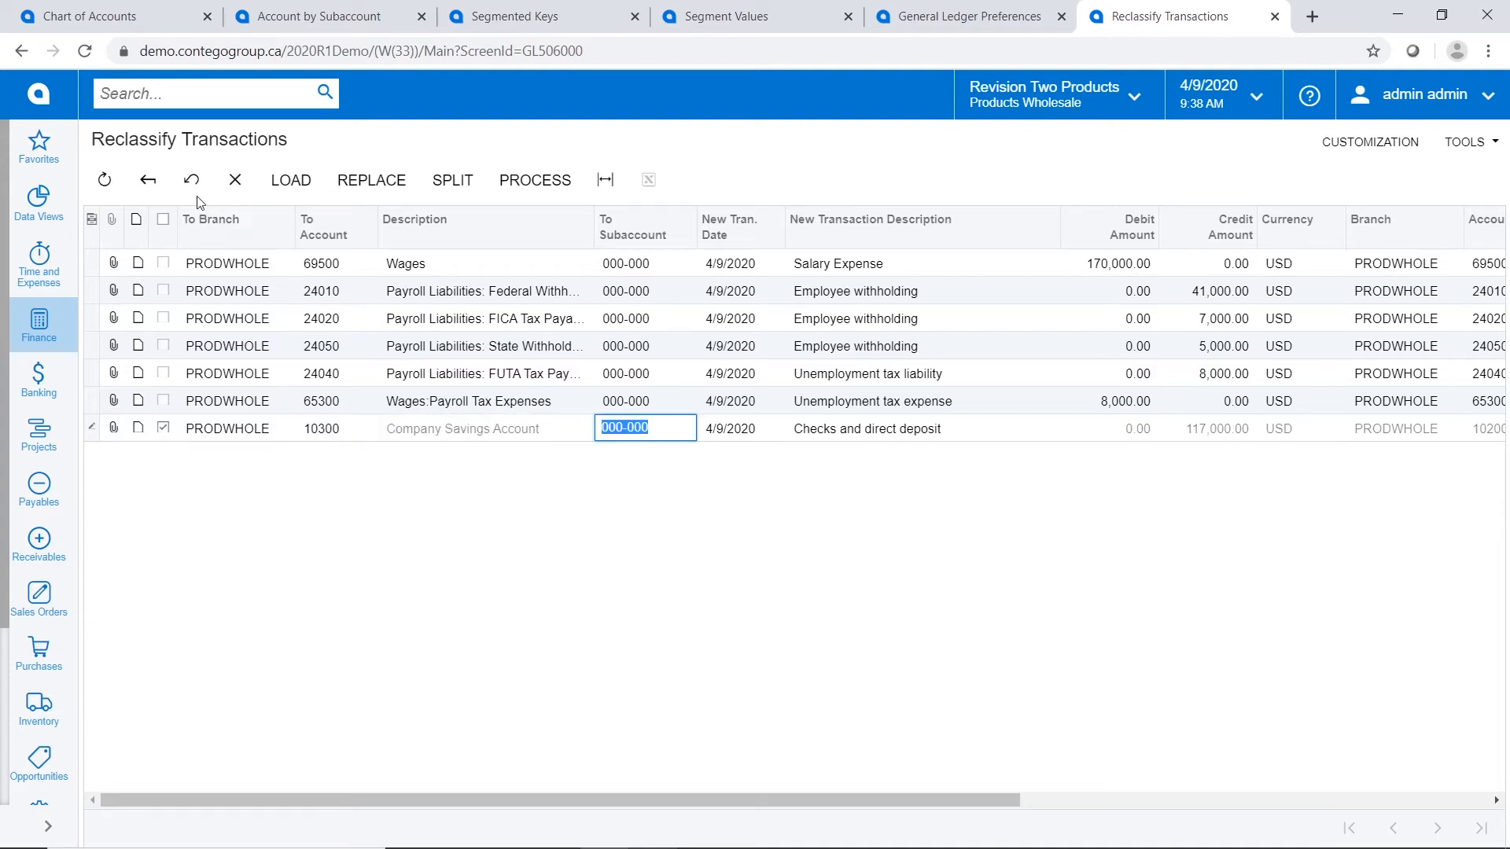
- Split the 69500 Wages line and set the split line's subaccount to 000-FIN, choosing Finance as the department
left_click(447, 269)
left_click(358, 270)
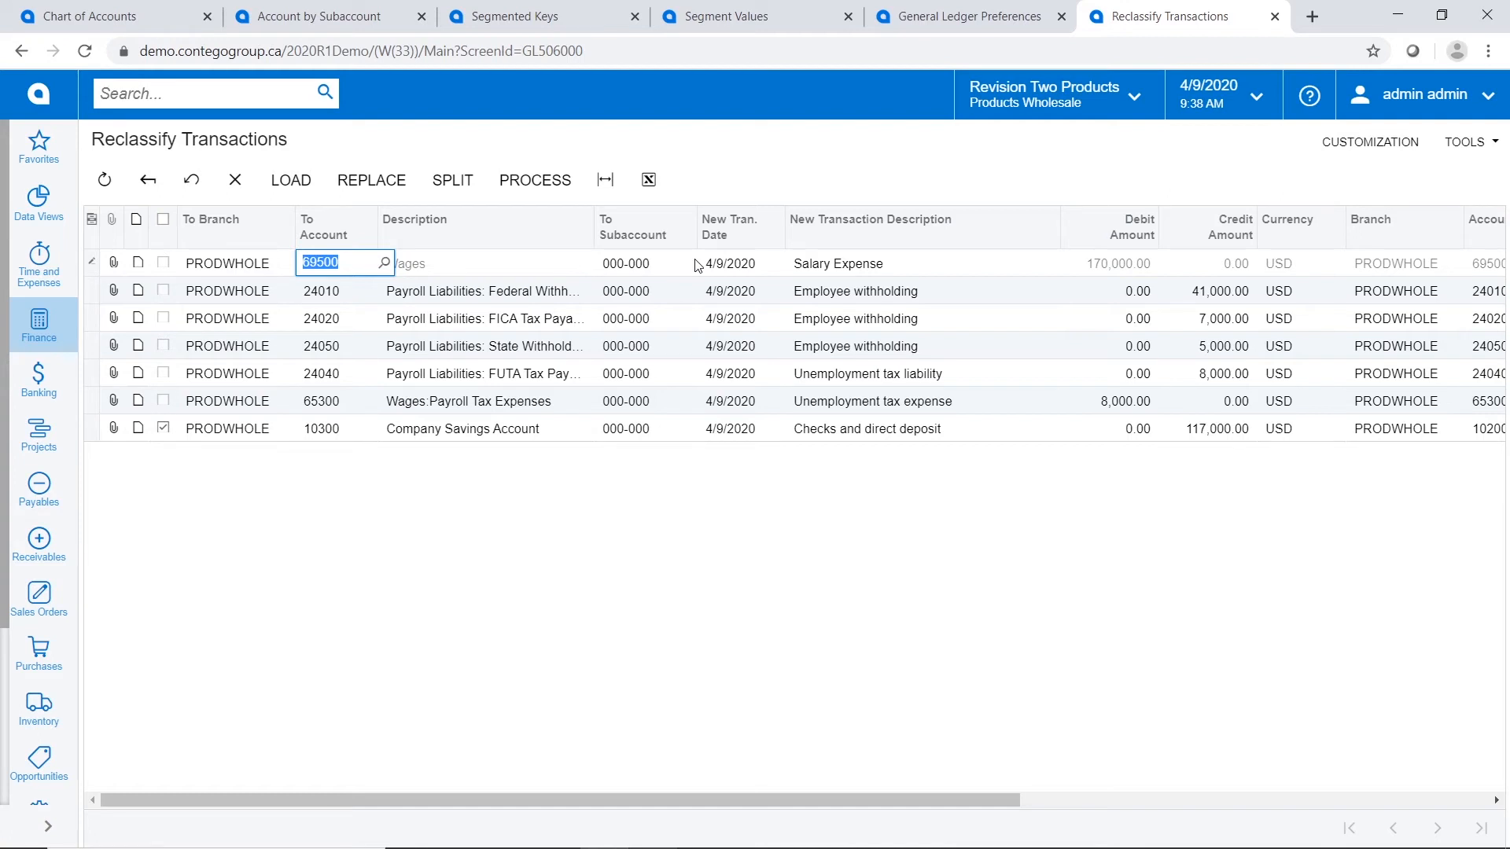
left_click(456, 186)
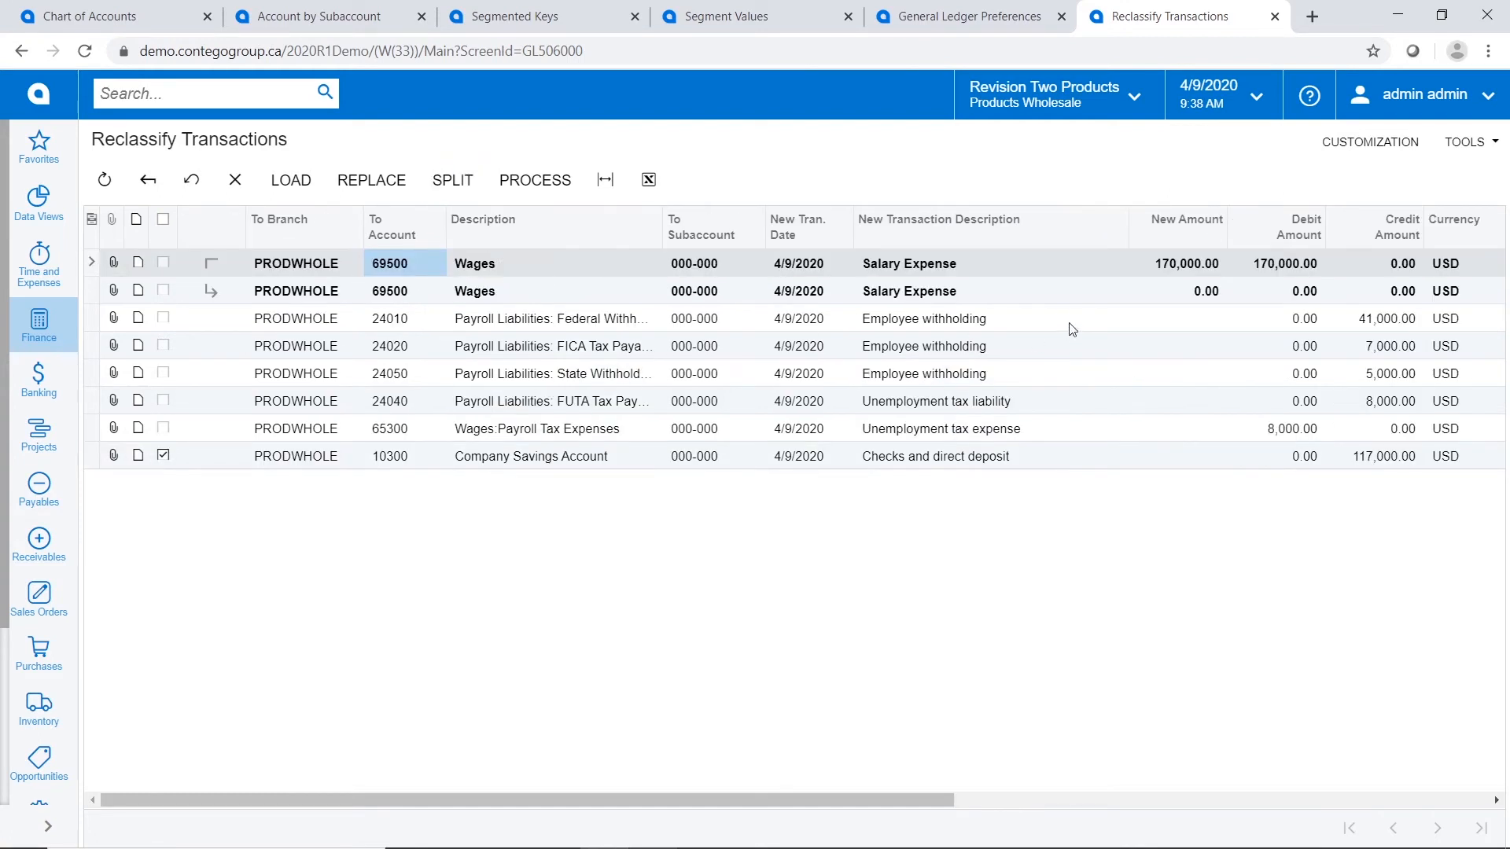
left_click(684, 299)
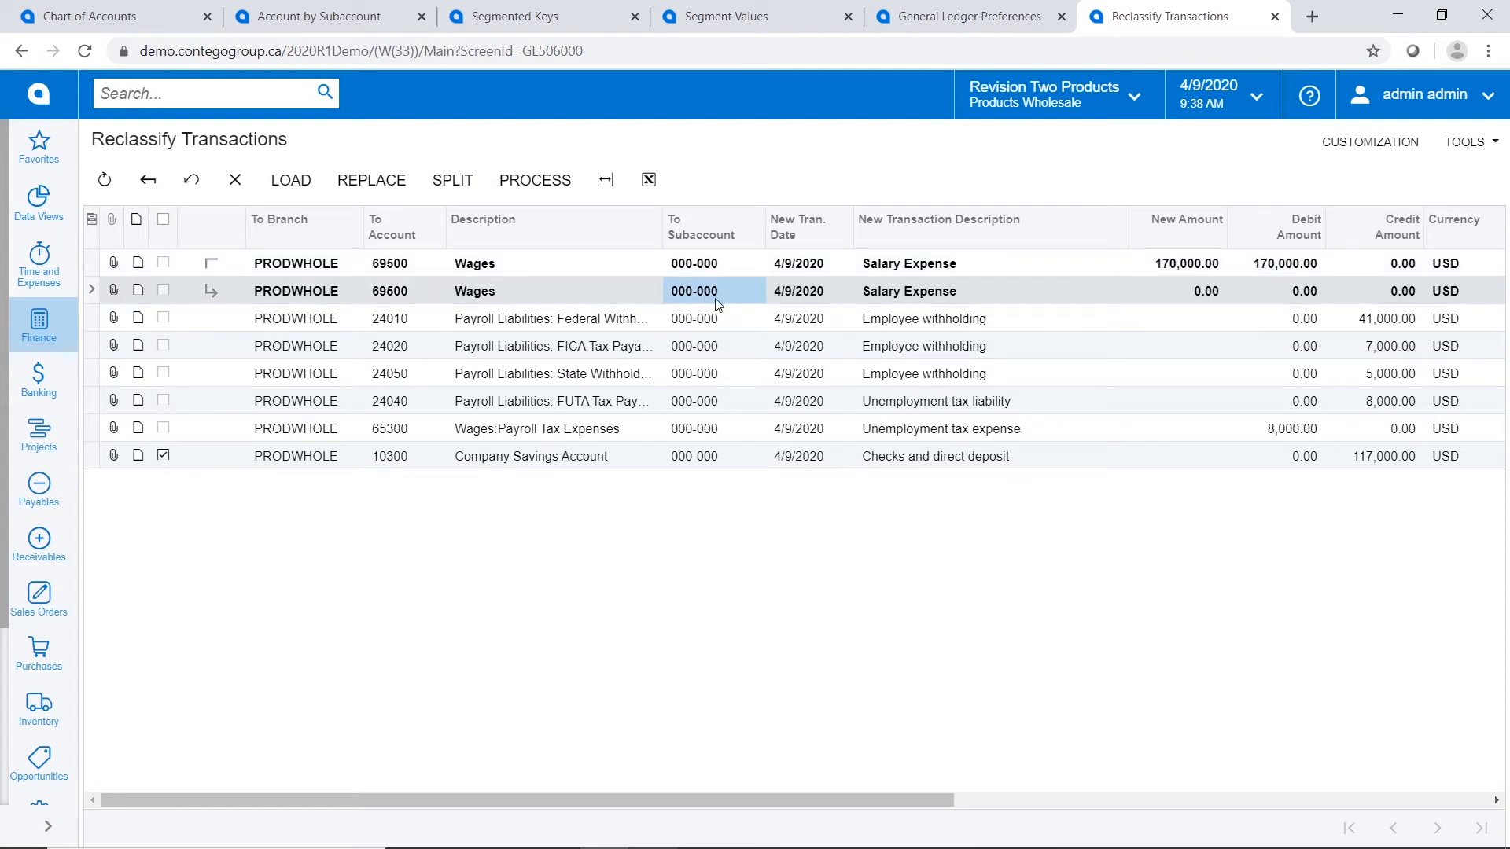
left_click(716, 299)
key("Home")
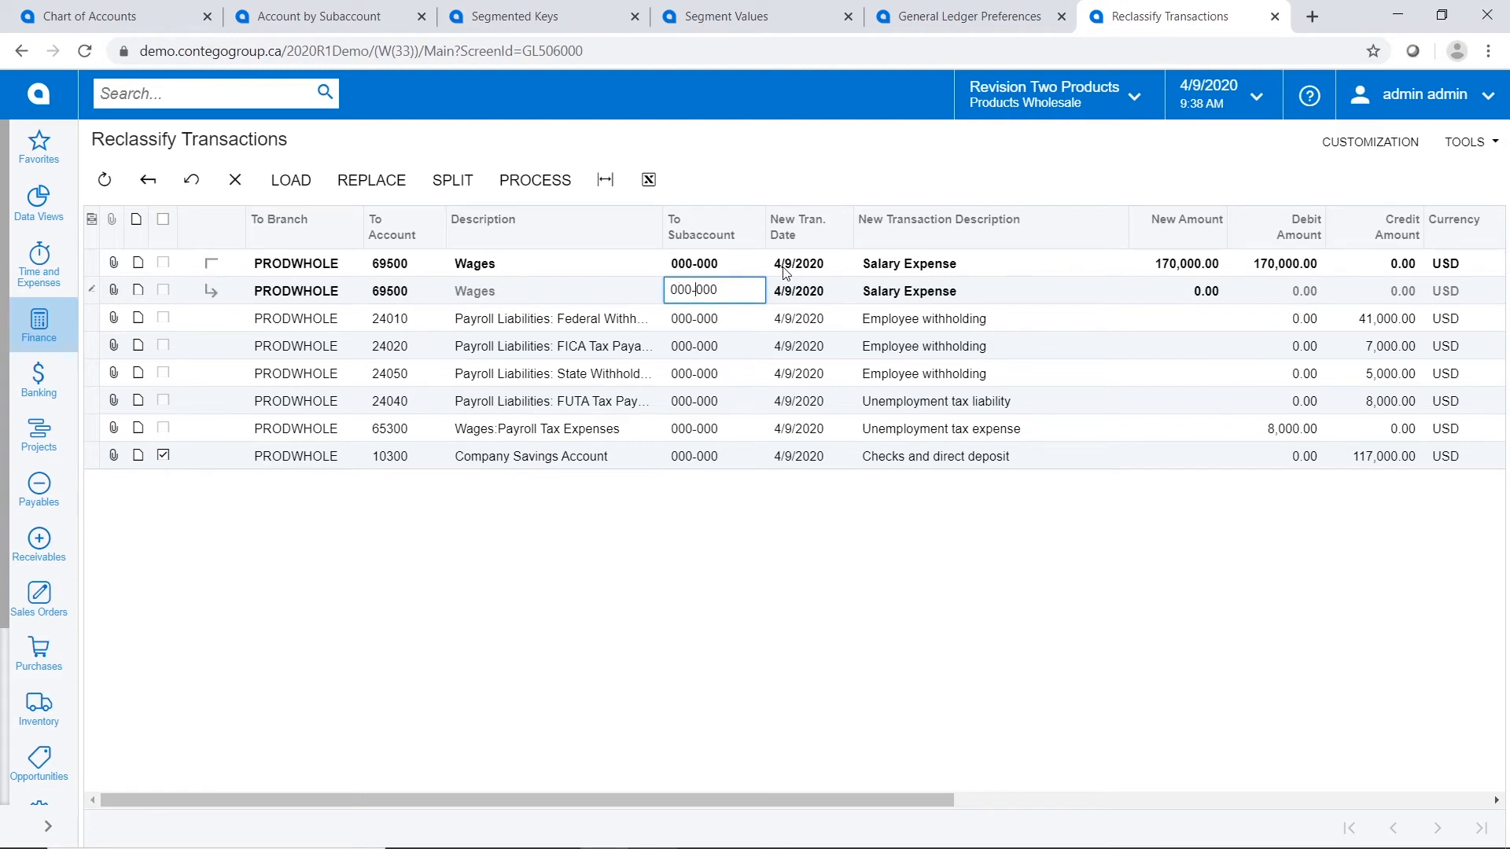
key("F3")
left_click(719, 485)
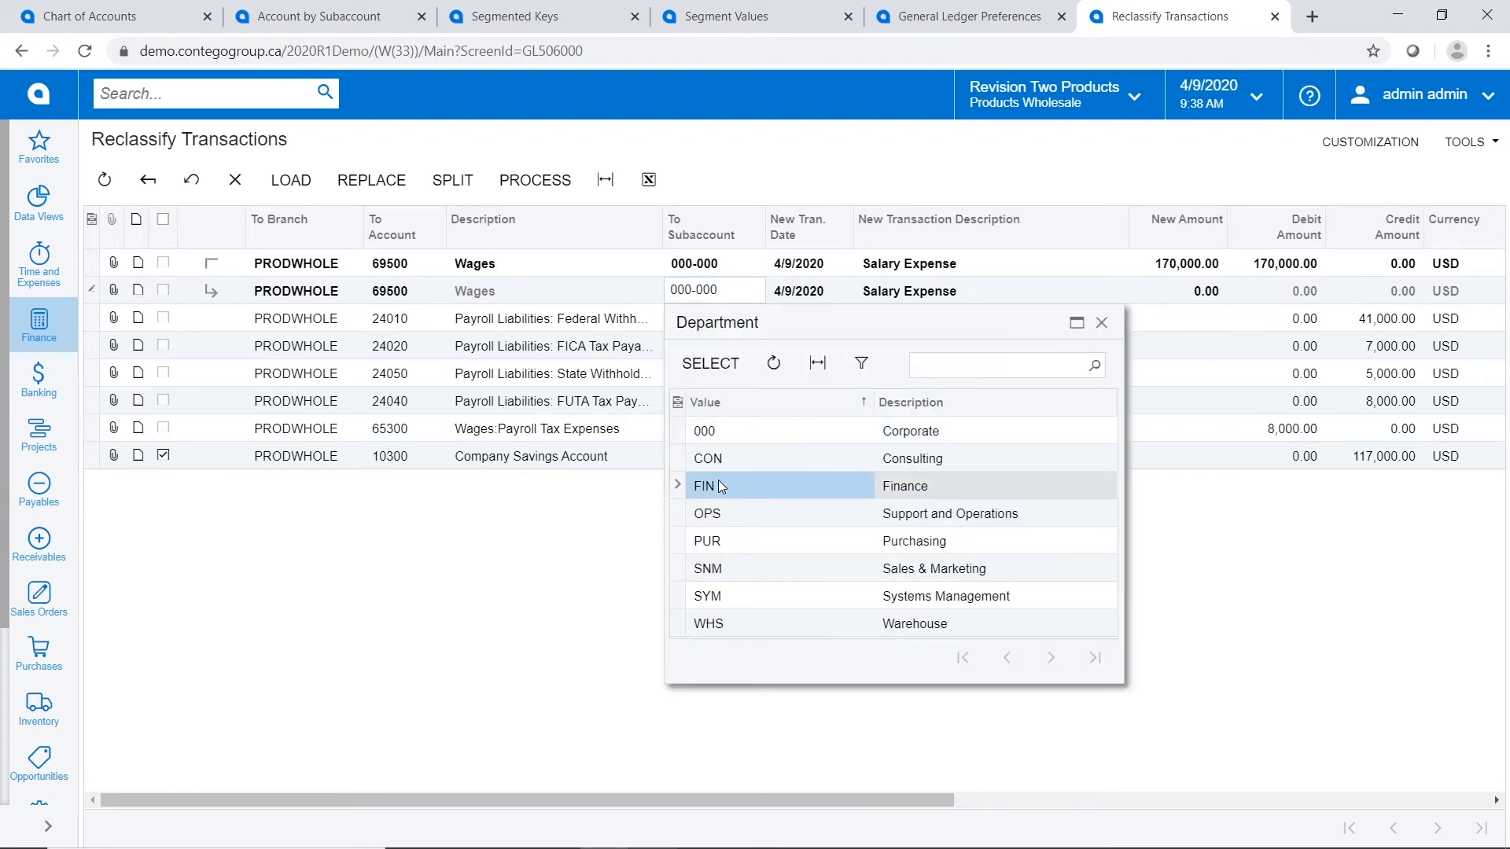
double_click(719, 485)
- Set the new amount of the 000-FIN wages split to 25,000.00
left_click(1172, 290)
type("25000")
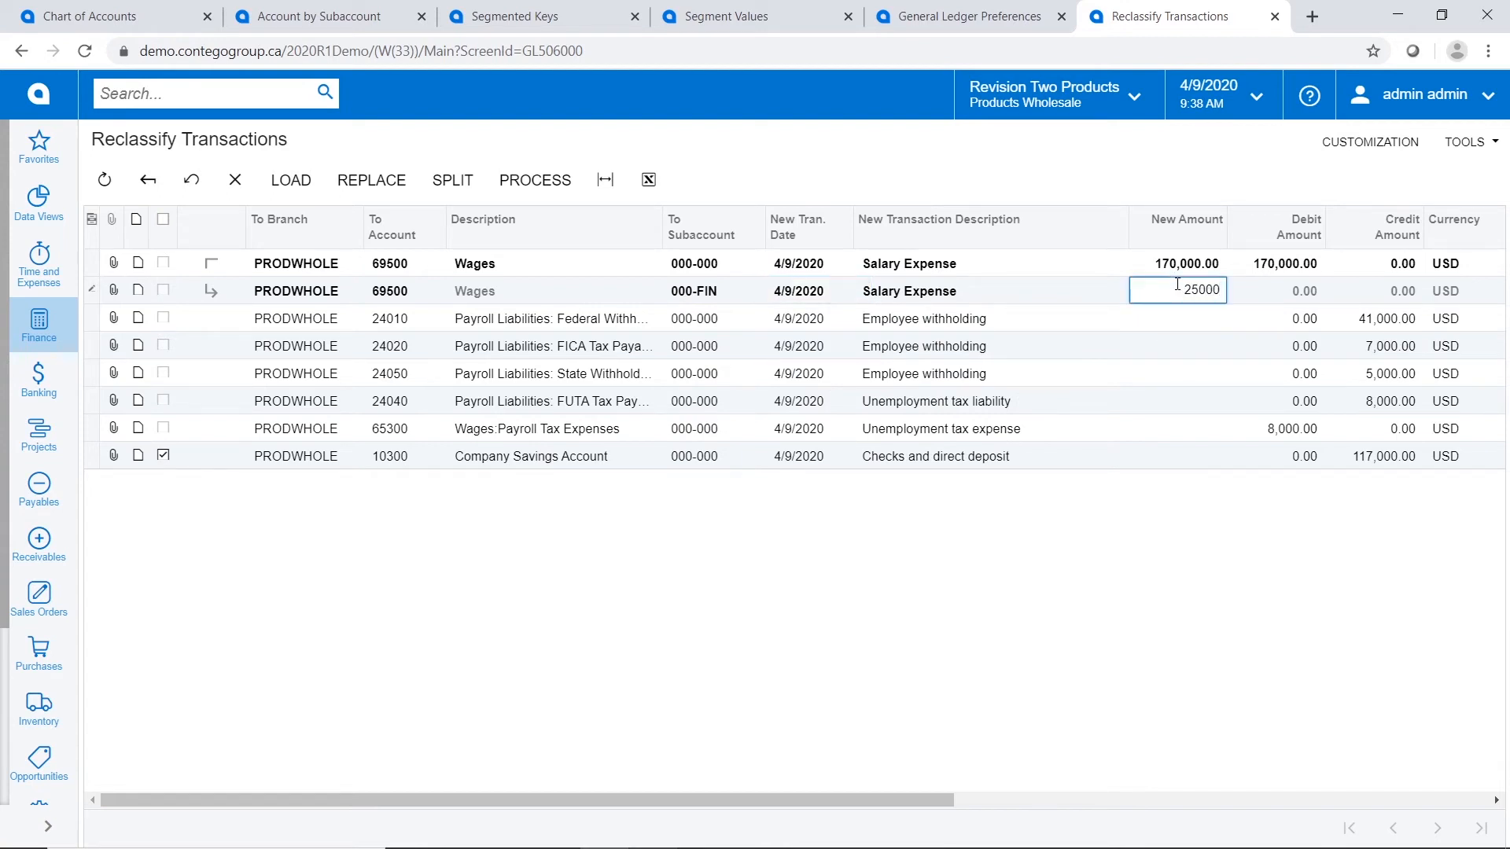
left_click(528, 284)
- Split the original 69500 Wages line again and set the new split's subaccount to 000-OPS, choosing Support and Operations as the department
left_click(507, 262)
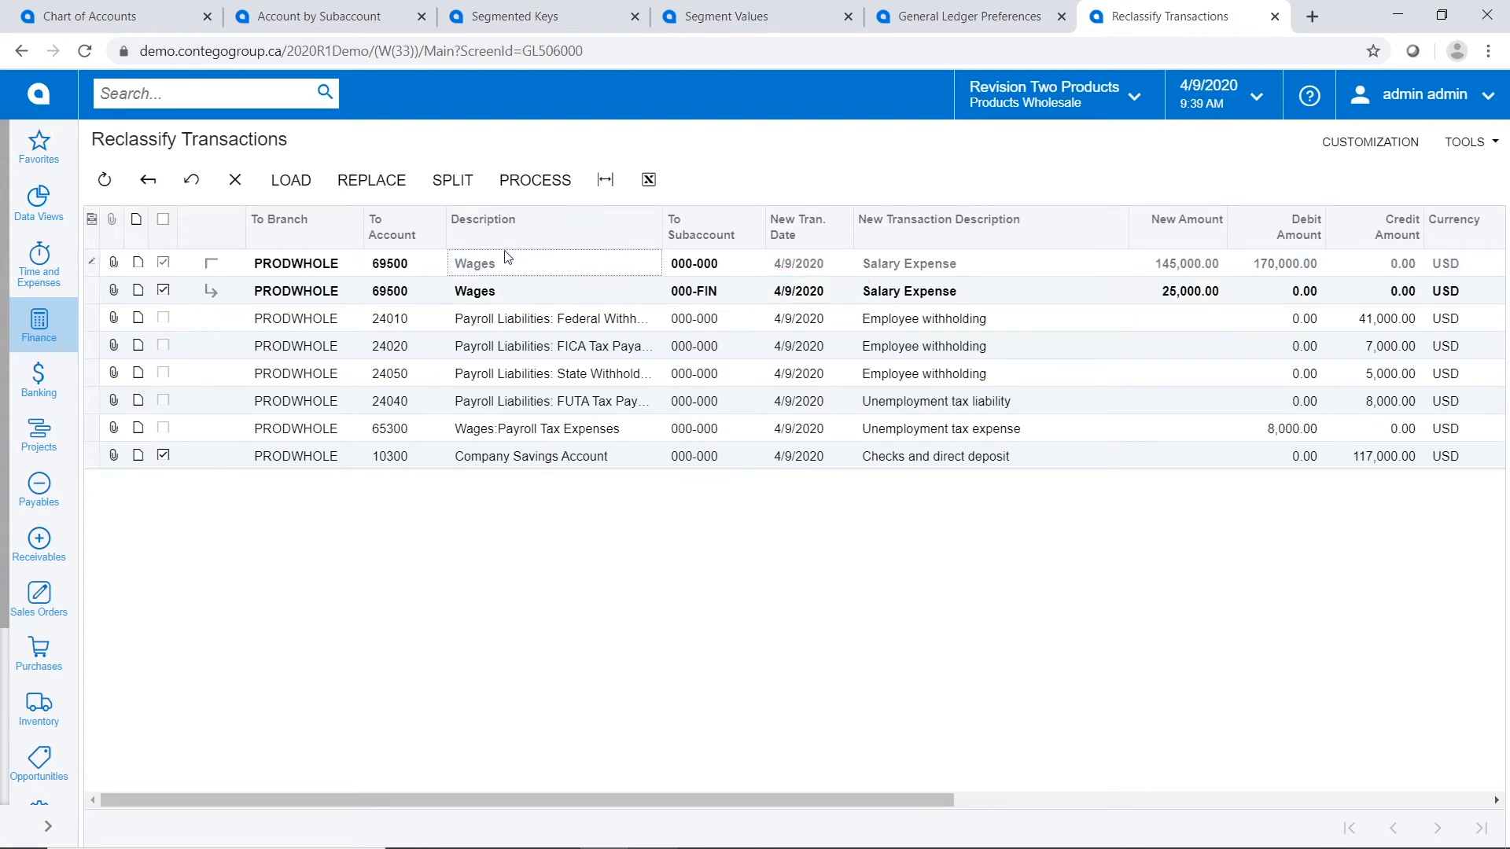
left_click(445, 189)
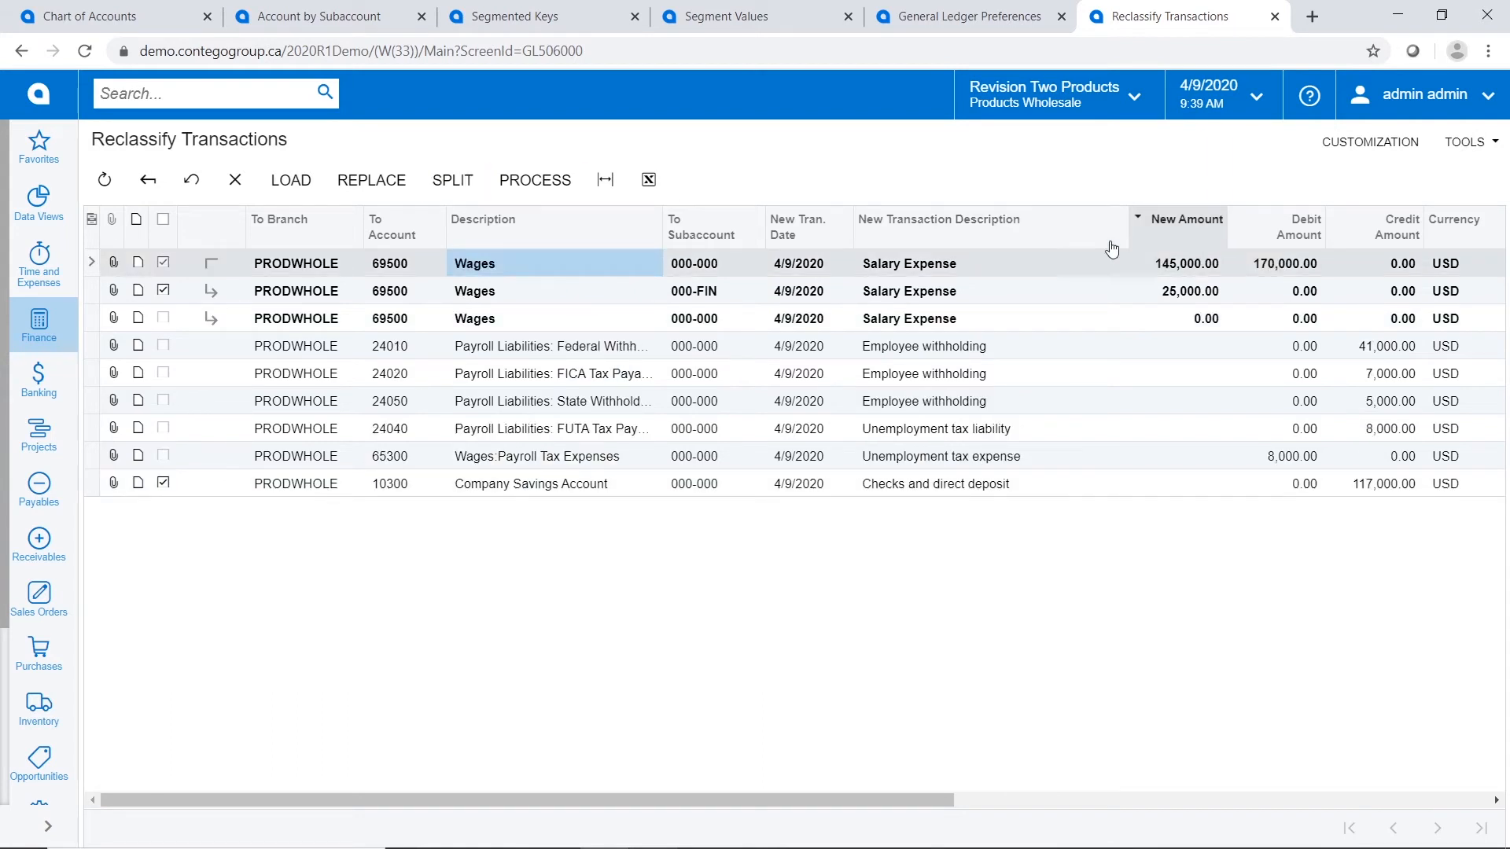
left_click(719, 319)
left_click(739, 318)
left_click(713, 317)
key("F3")
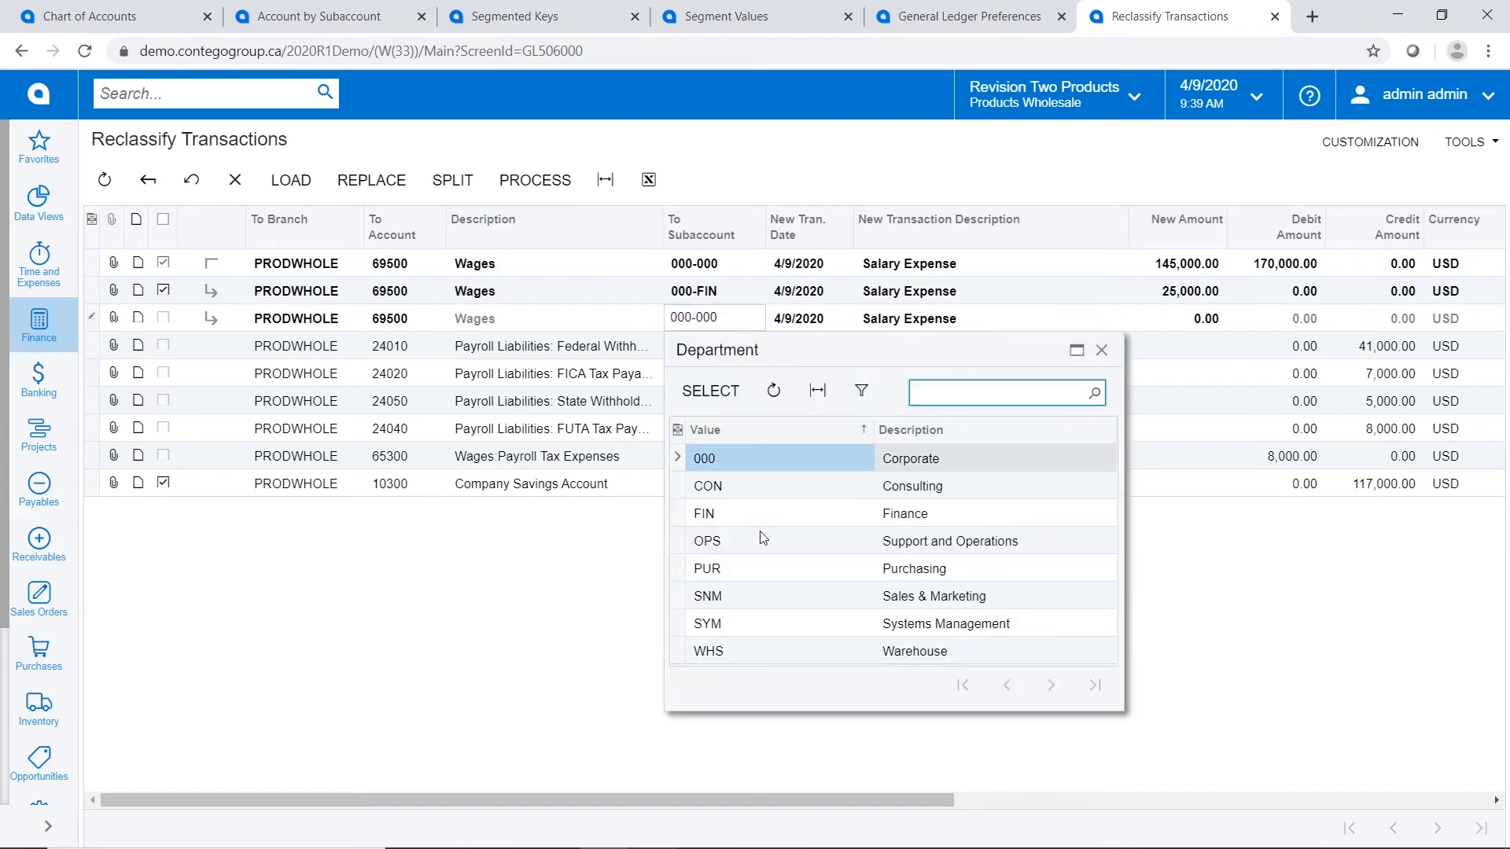
double_click(743, 540)
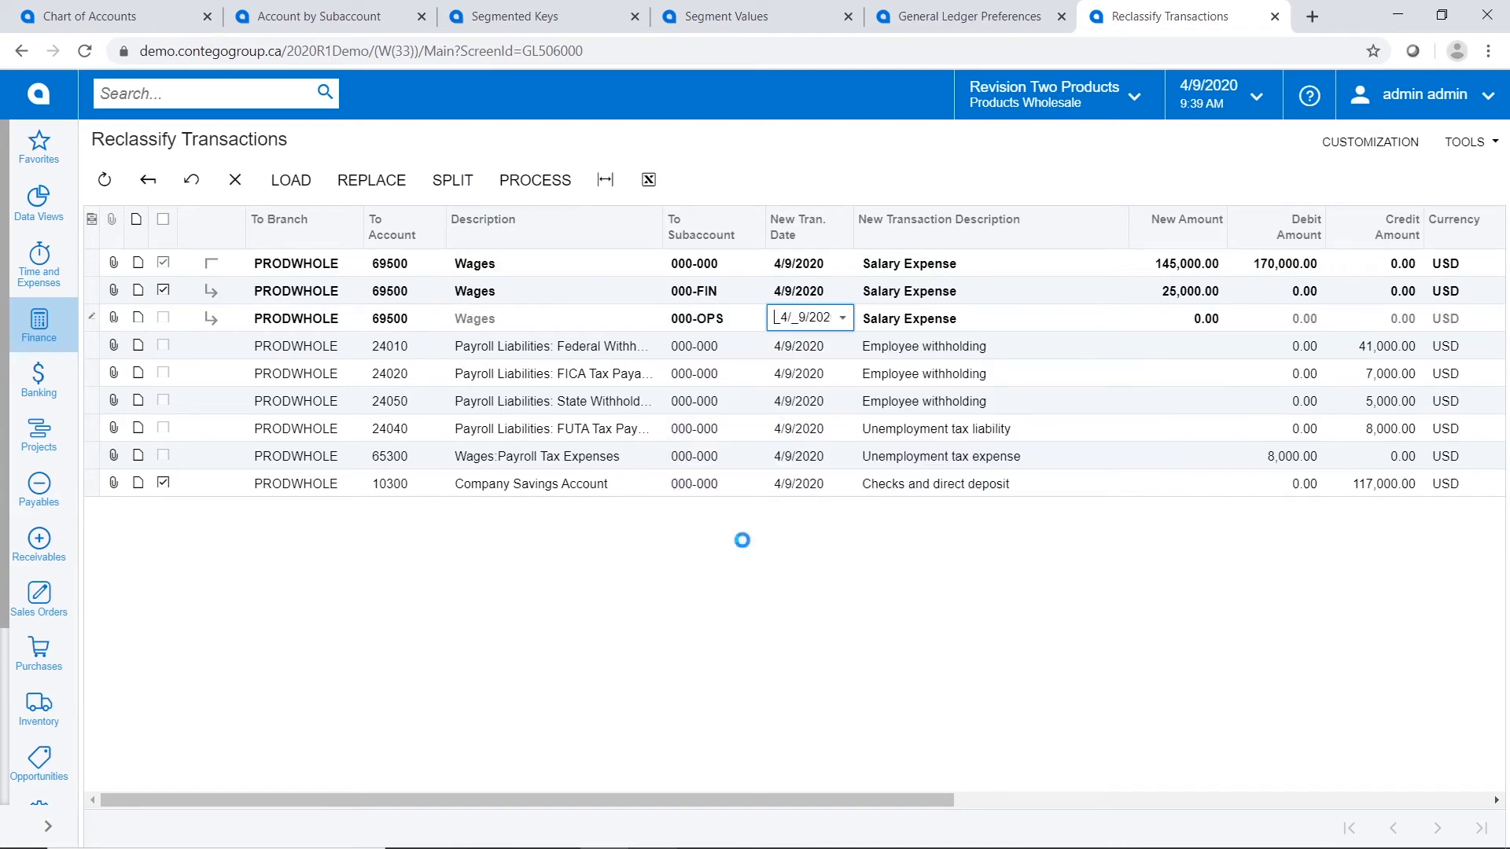
- Set the new amount of the 000-OPS wages split to 40,000.00 and process the reclassification
left_click(1151, 317)
type("40,000")
key("Tab")
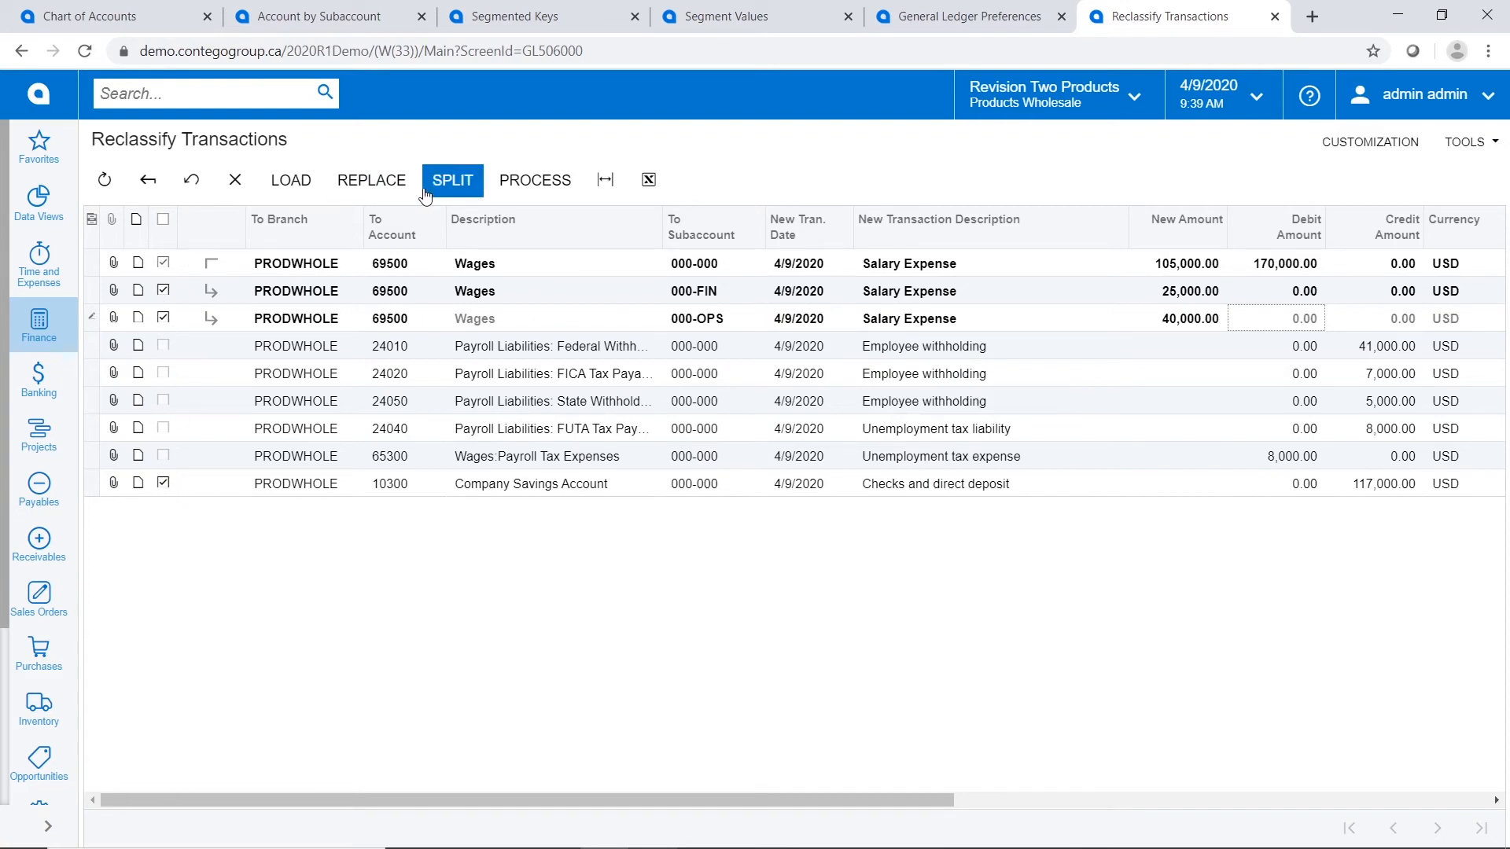
left_click(510, 181)
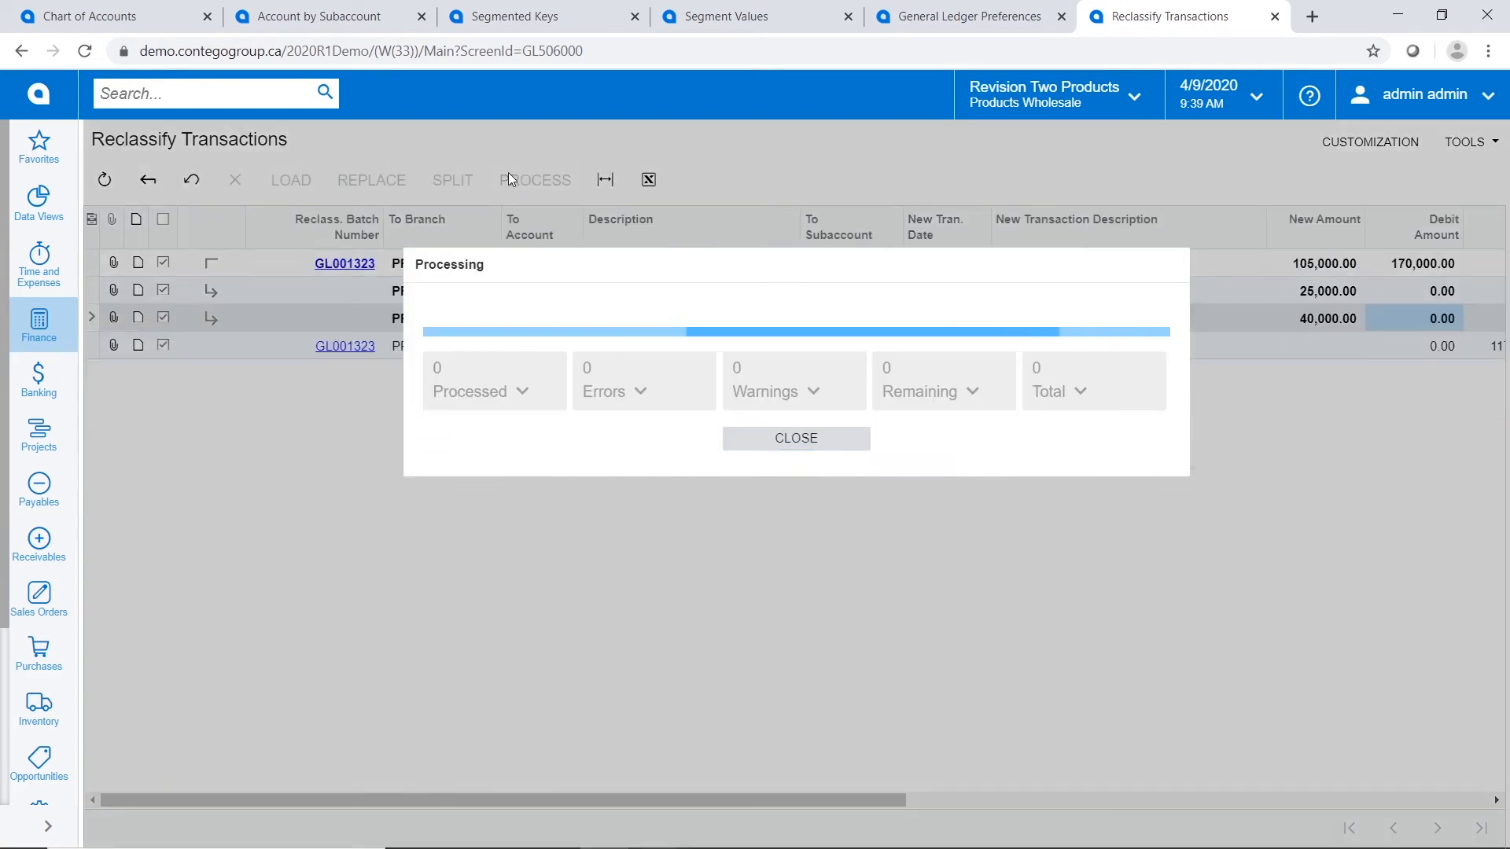
left_click(795, 439)
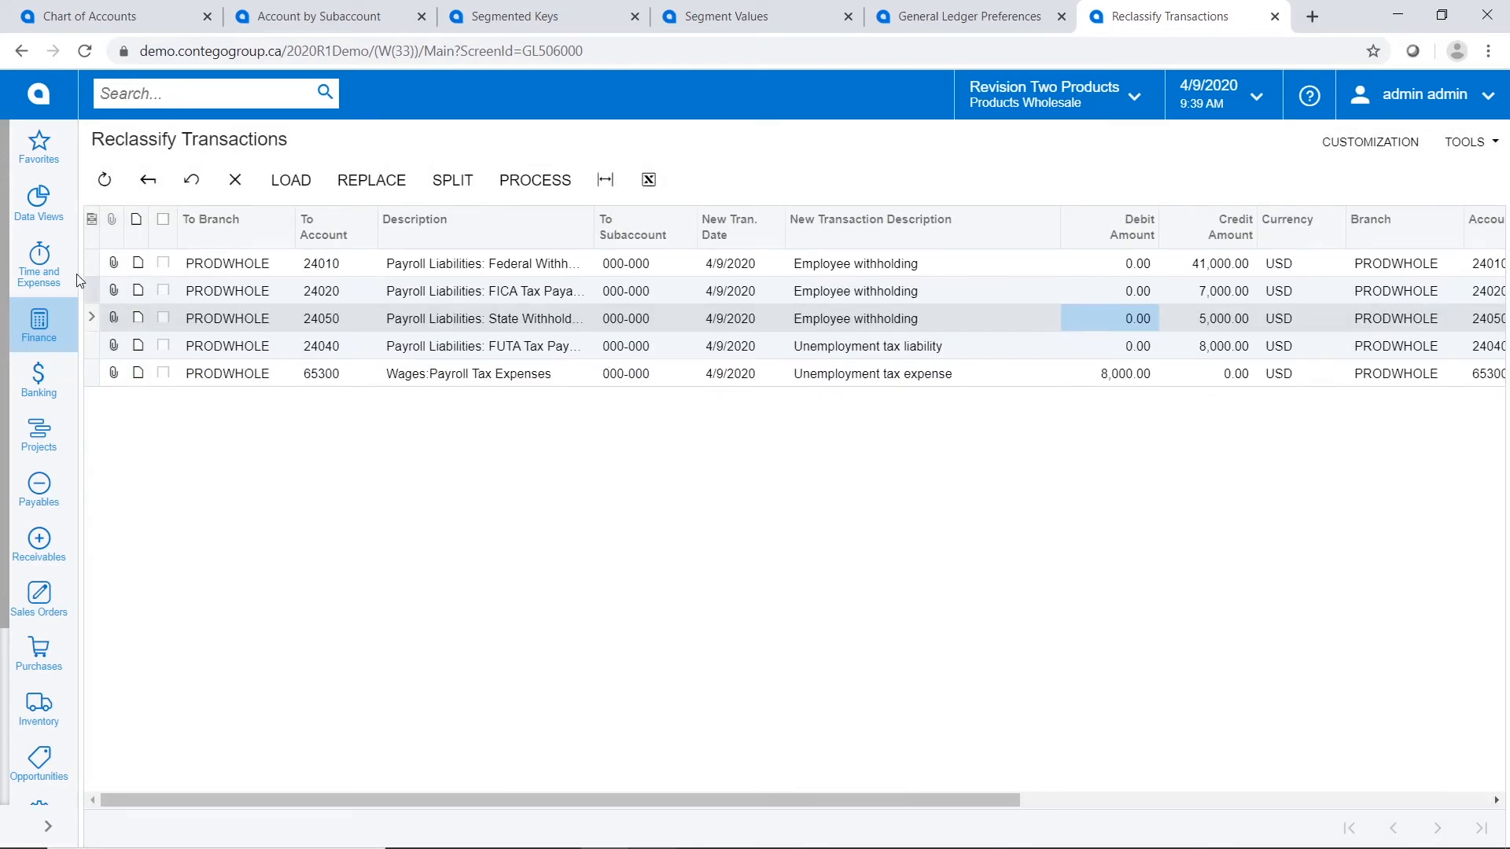
- Open the balanced reclassification batch from the journal transactions list and release it
left_click(38, 330)
left_click(197, 328)
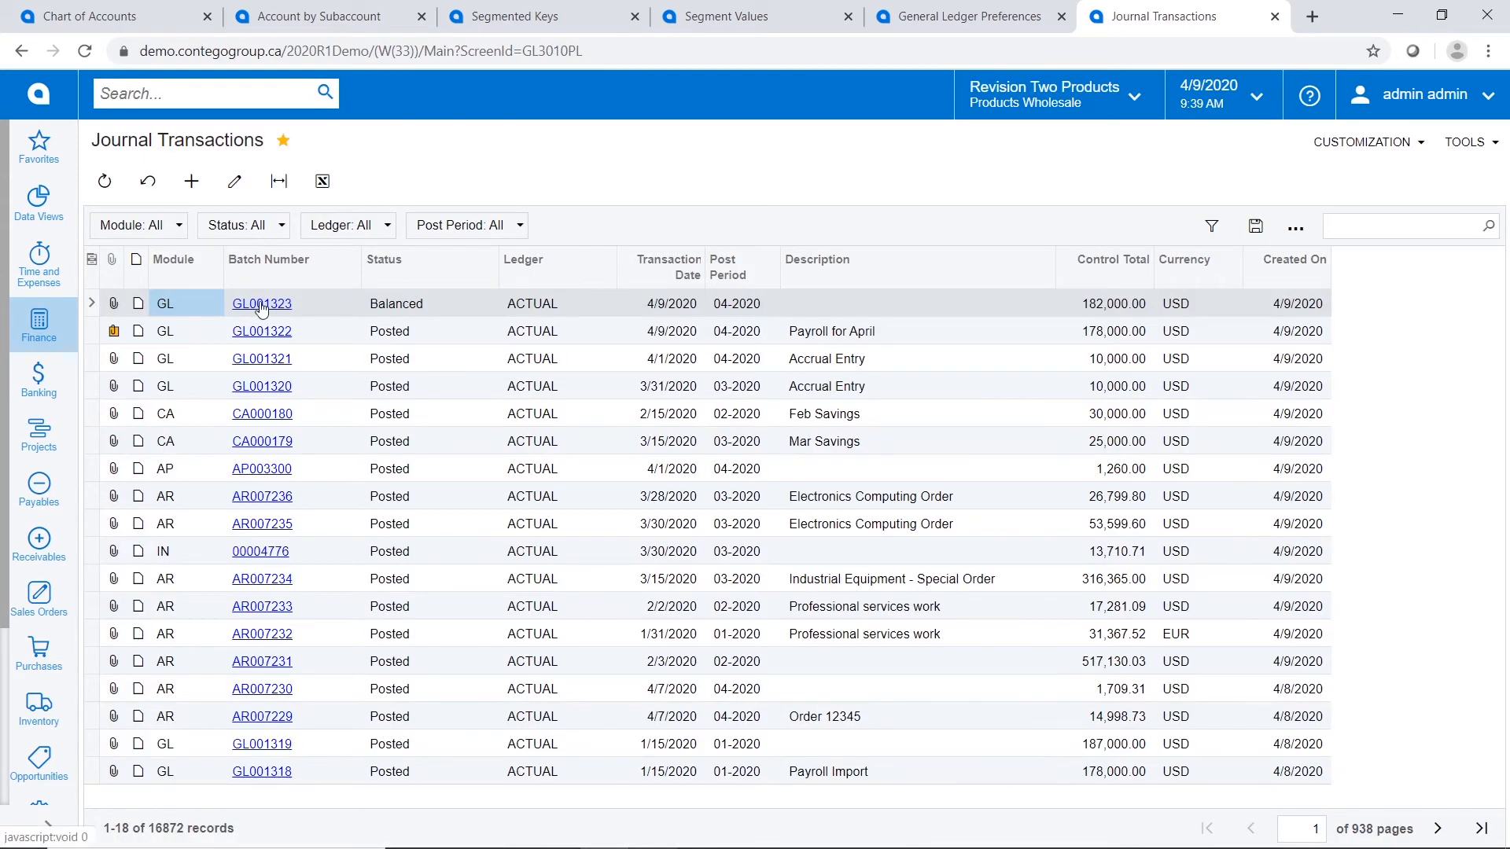
left_click(262, 305)
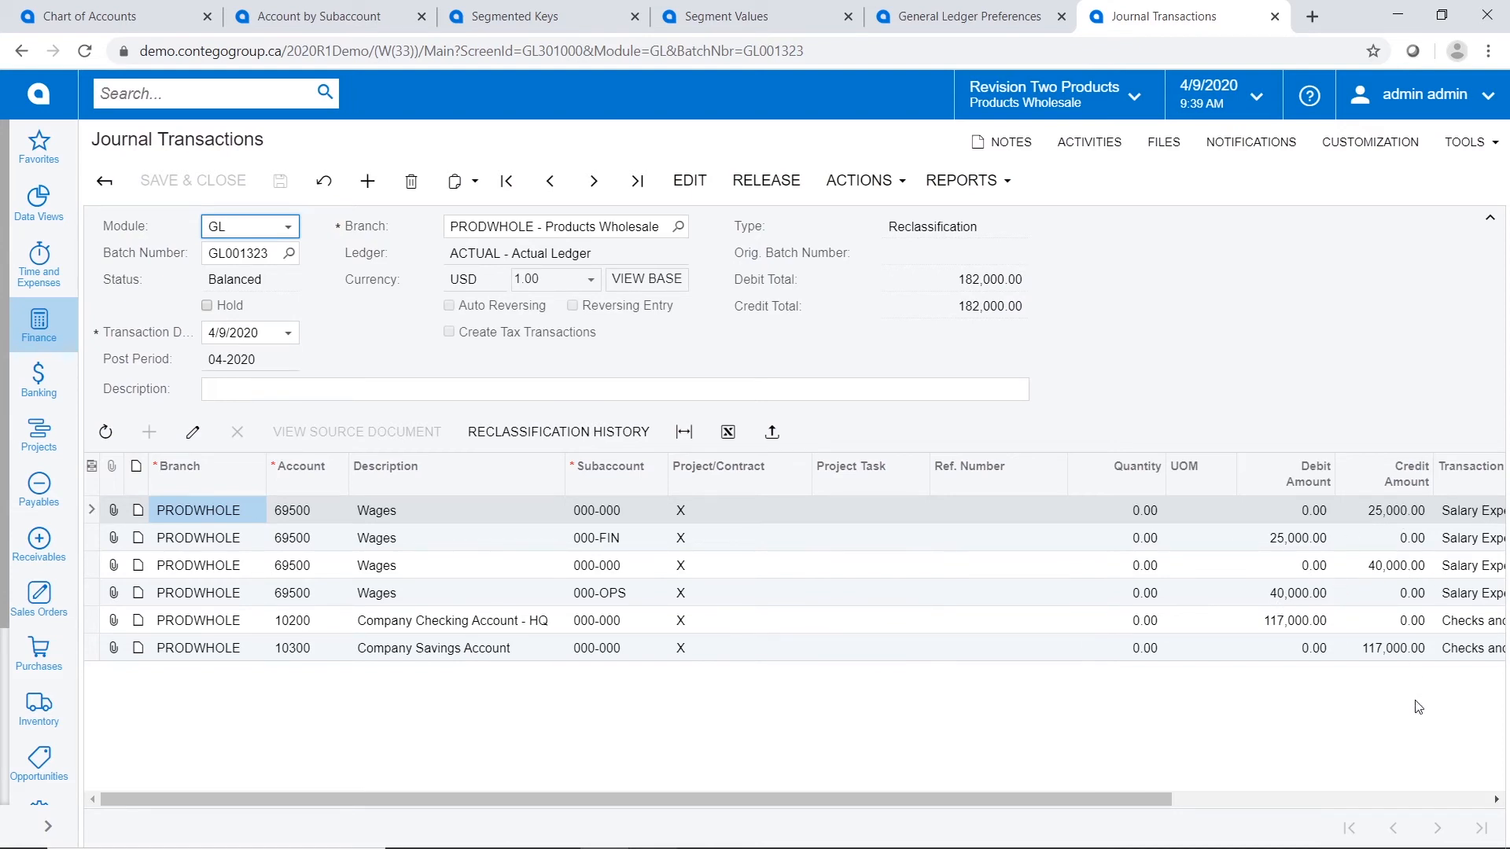
left_click(755, 197)
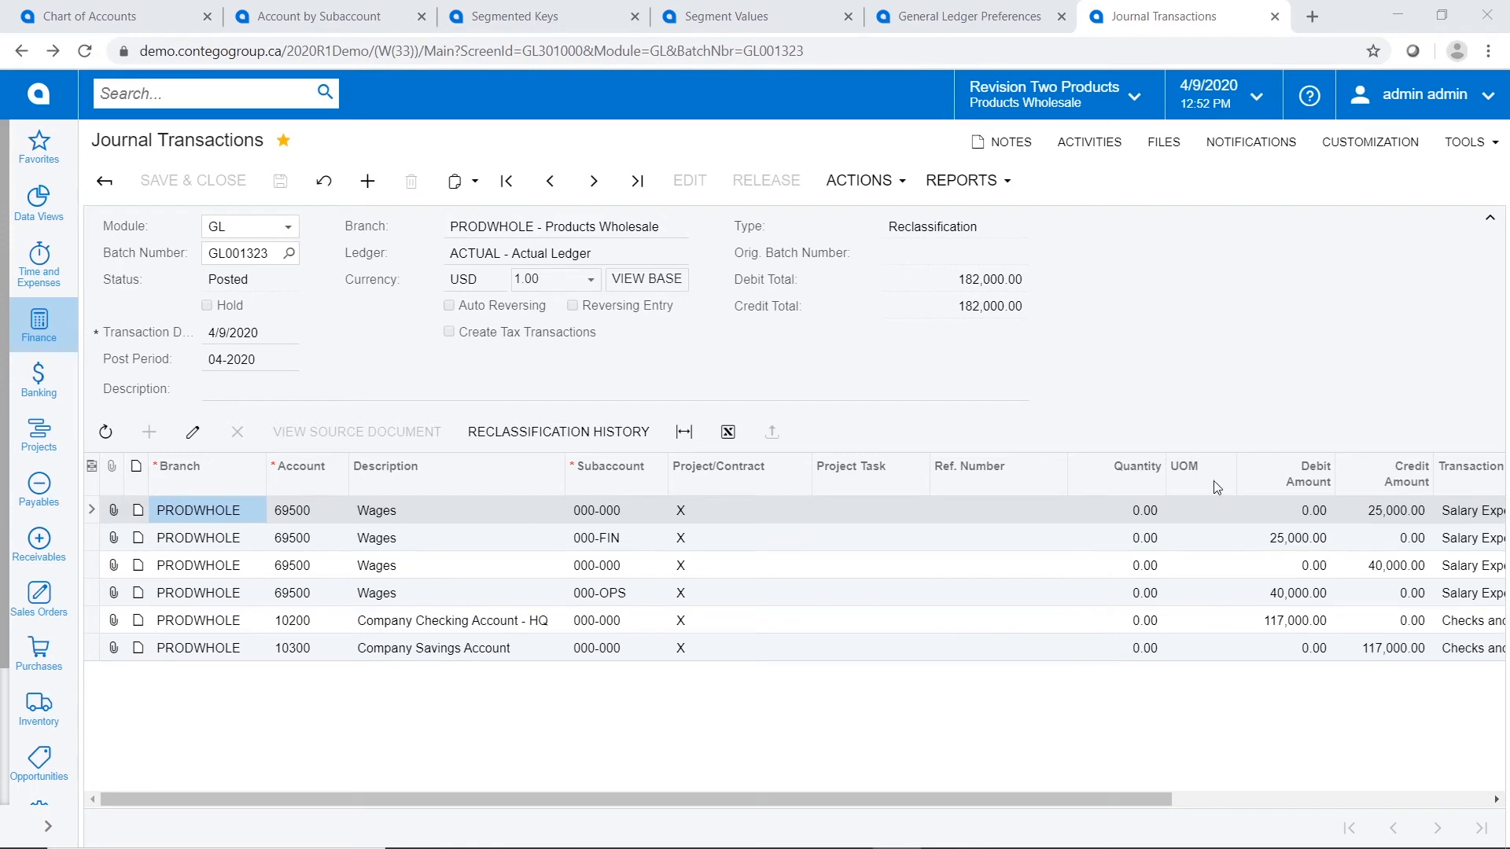
- Open the Account Details inquiry for 40000 - Sales Revenue and clear its subaccount filter
left_click(52, 333)
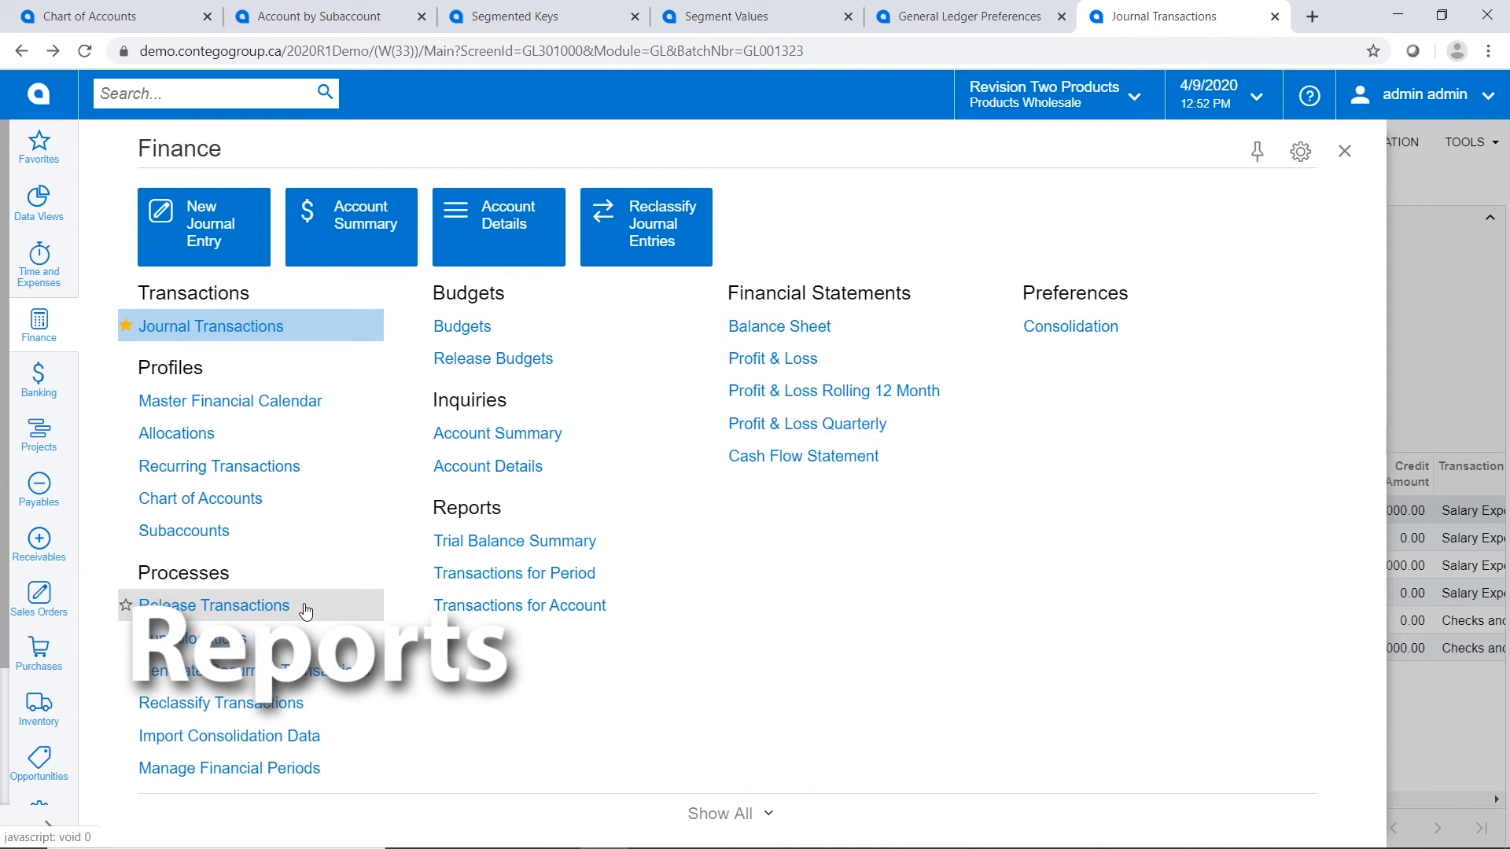
left_click(562, 477)
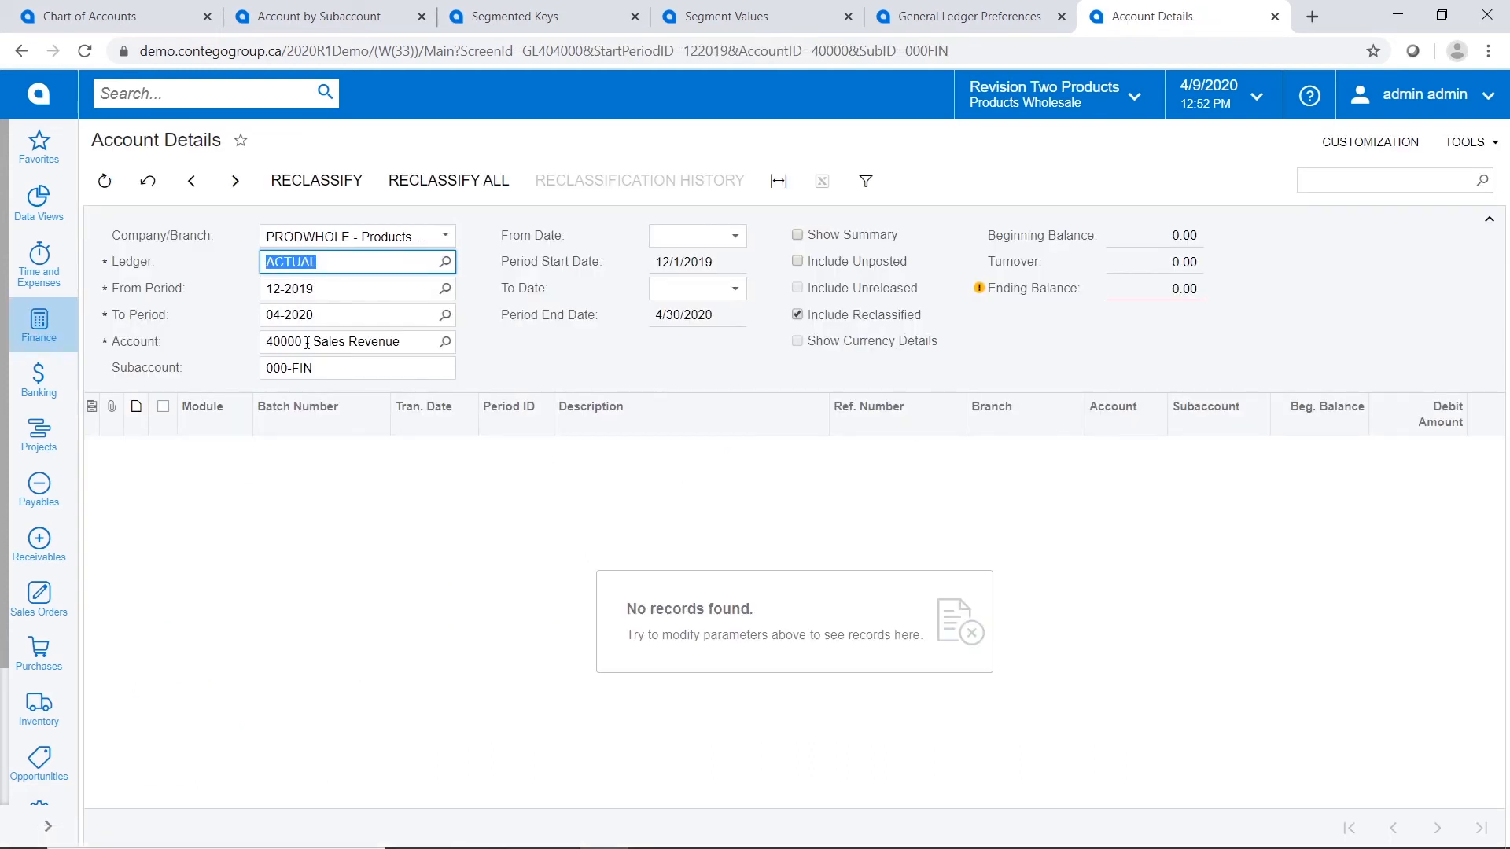
left_click(320, 363)
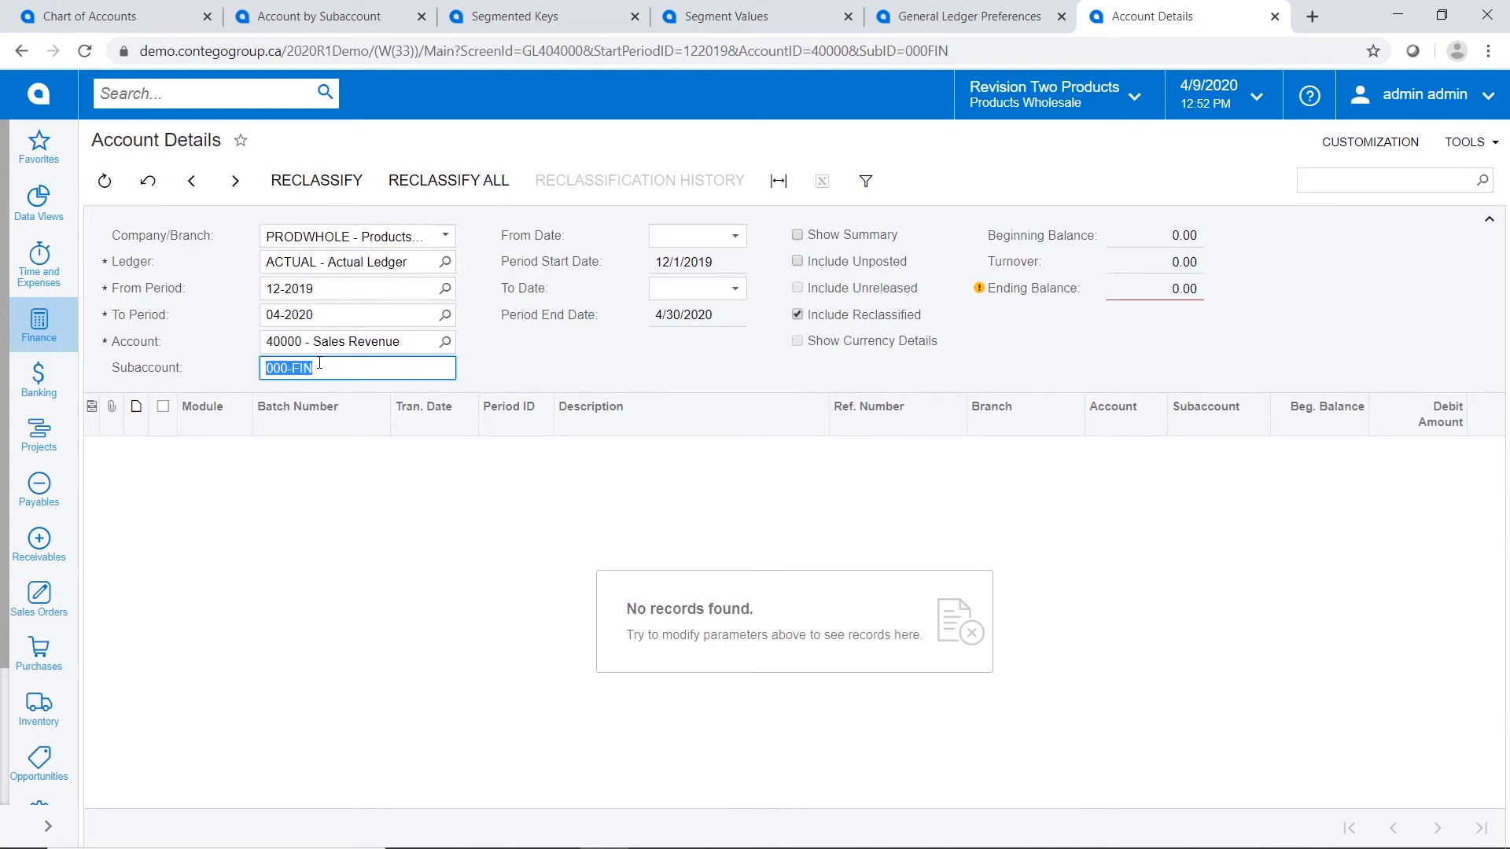
key("BackSpace")
key("Tab")
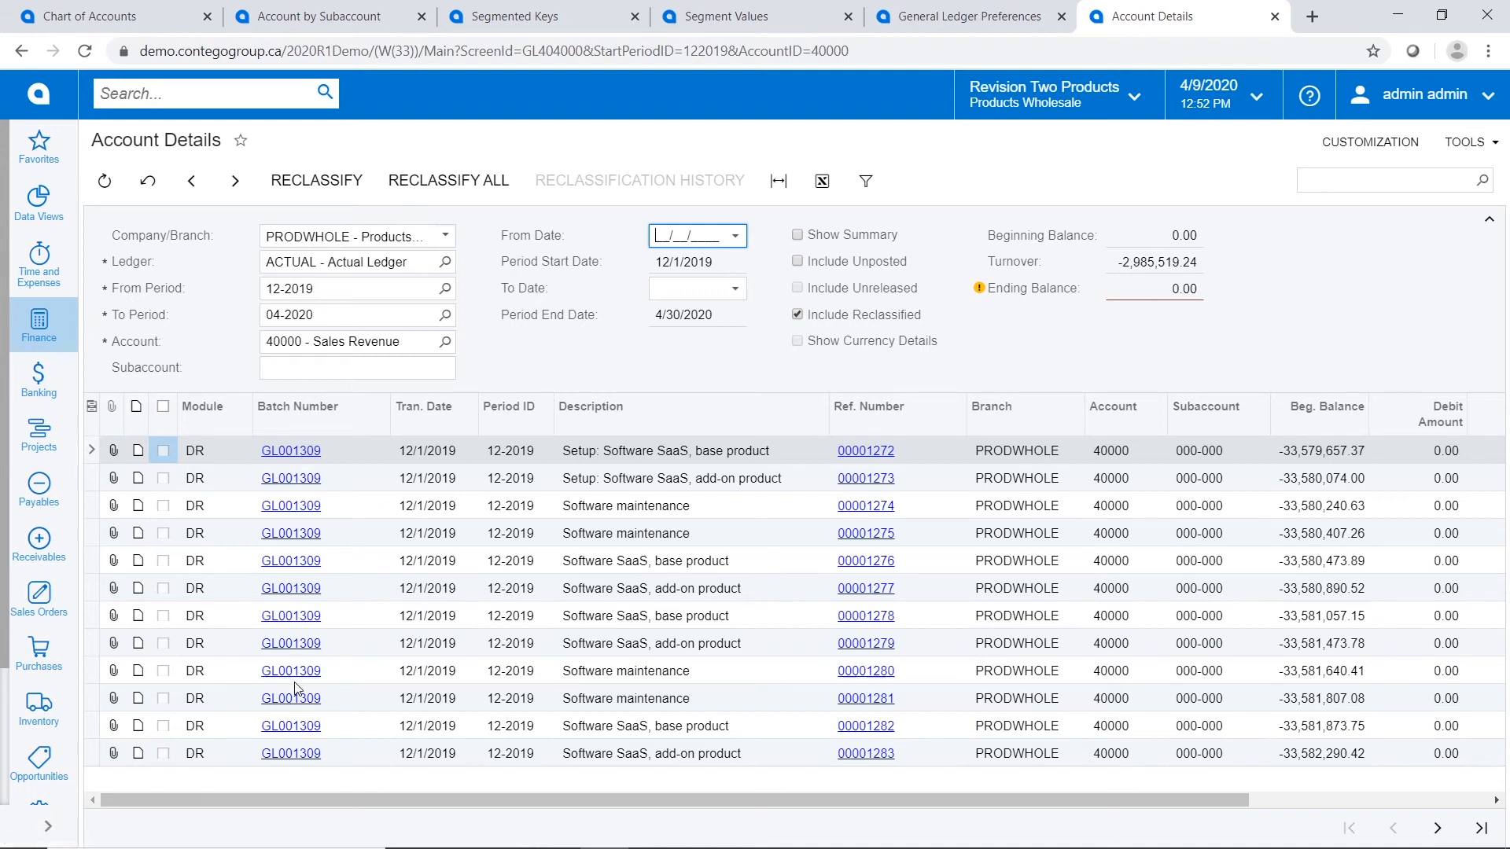
- Filter the sales revenue account details by subaccount CON-000, choosing Consumer Goods as the product group
left_click(293, 367)
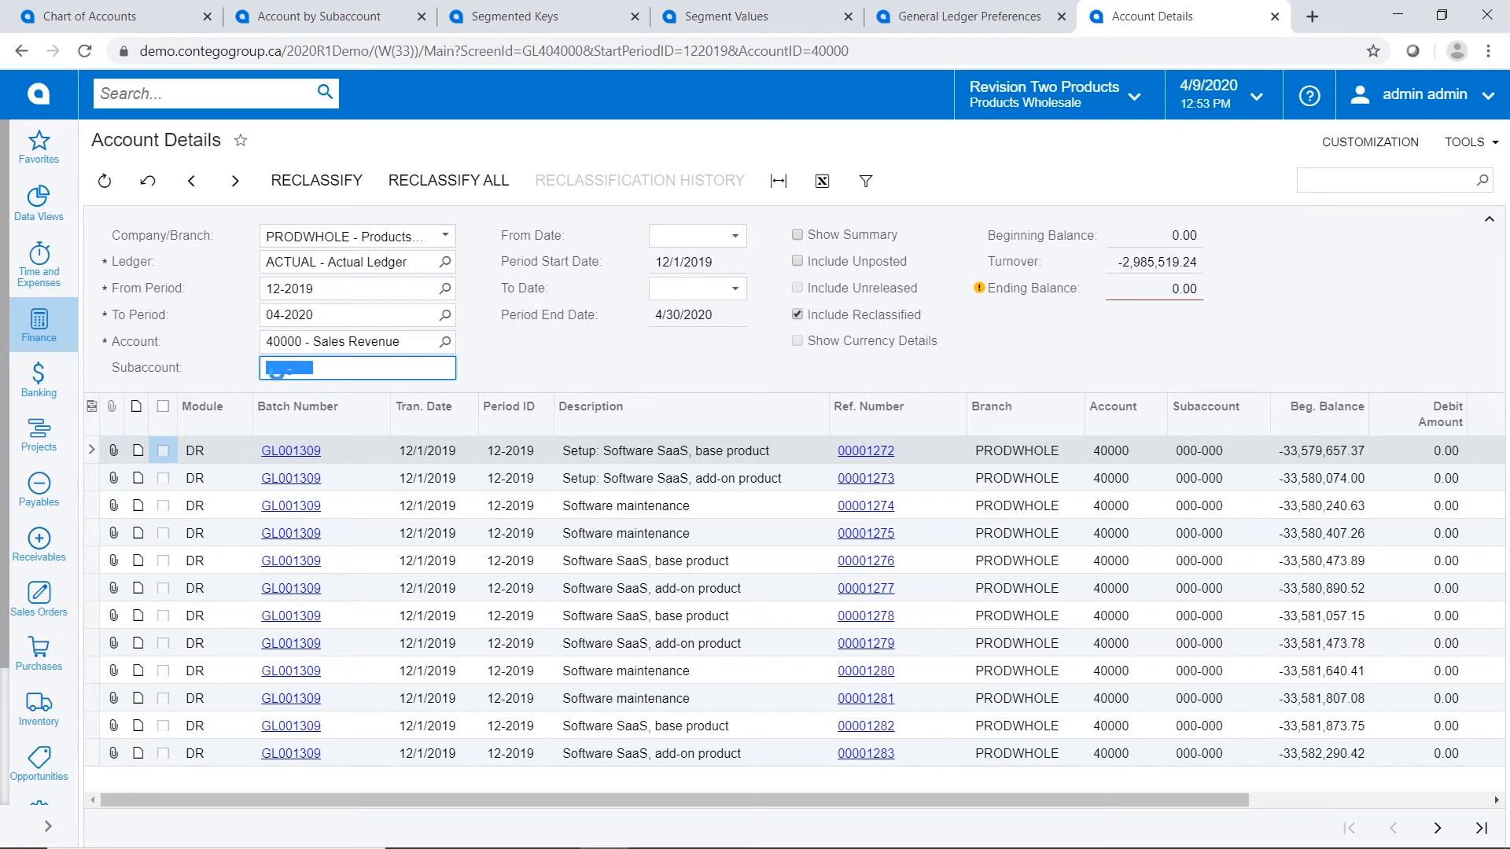
left_click(283, 368)
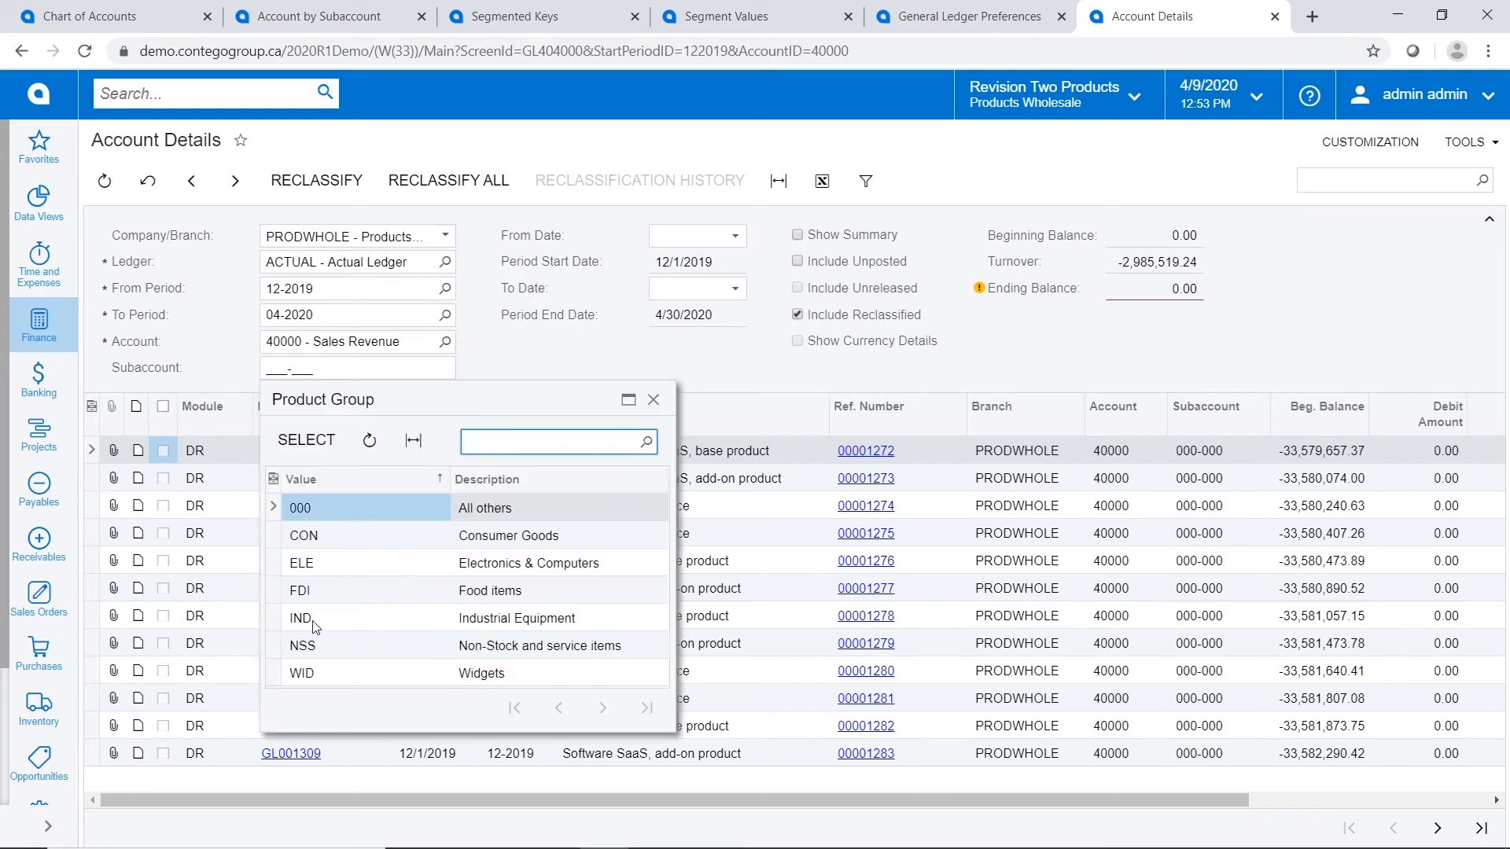
double_click(301, 537)
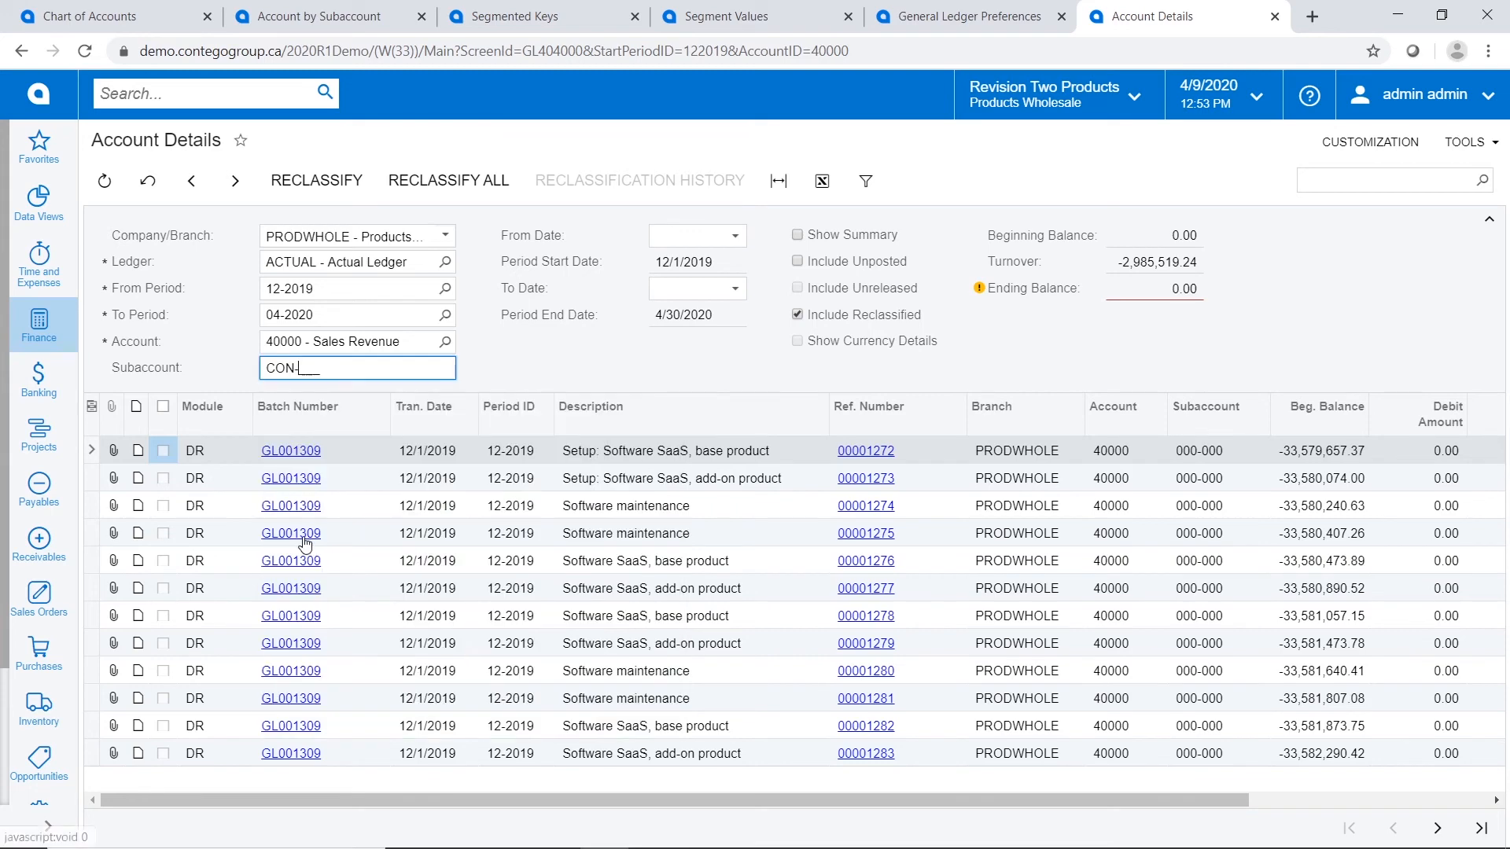
type("000")
key("Tab")
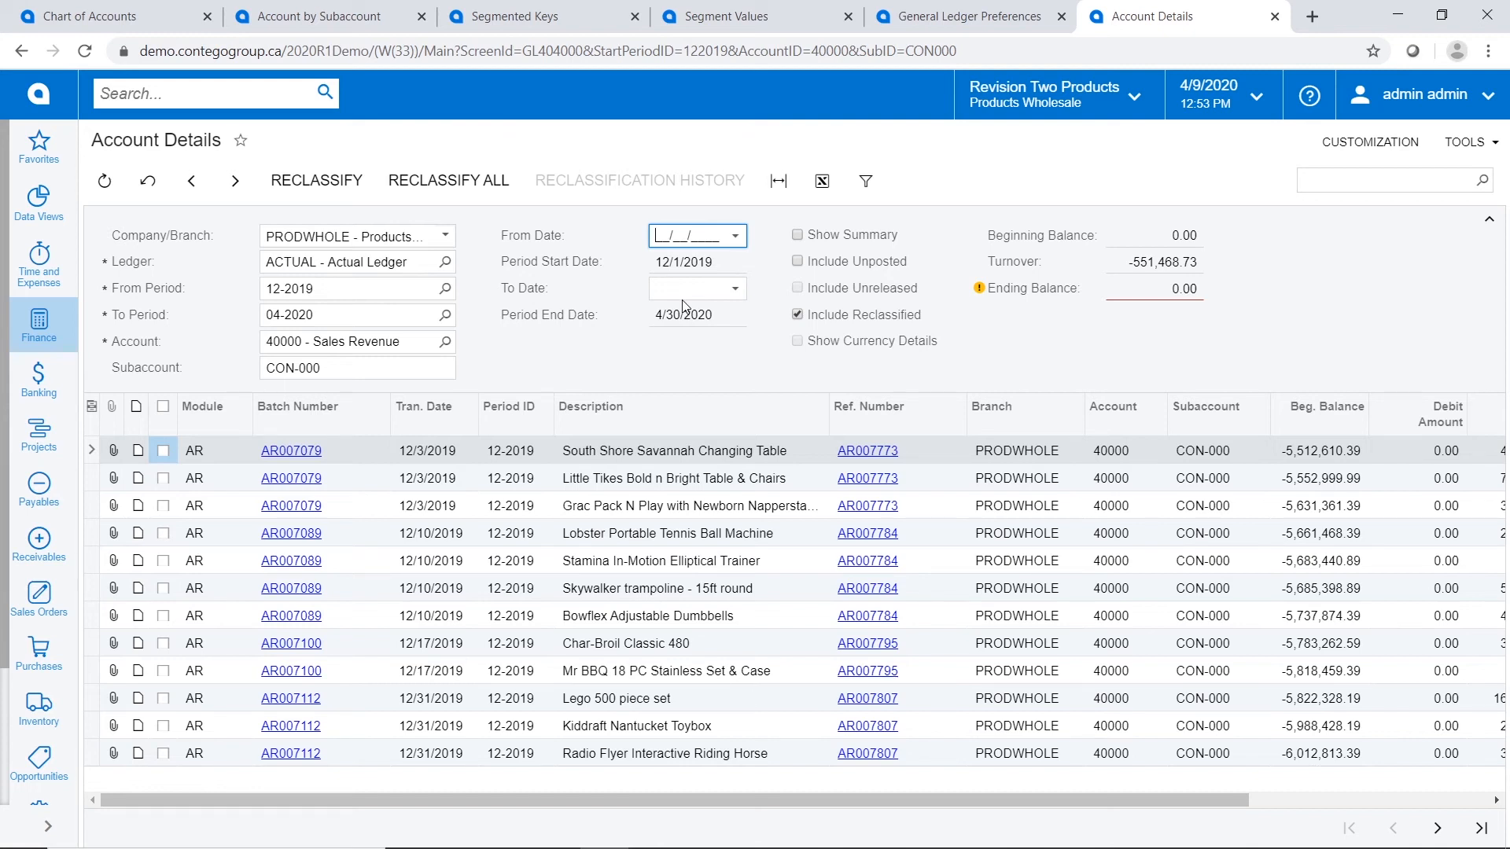
- Run the Trial Balance Detailed report for financial period 12-2019 and page through it to the last page
left_click(23, 331)
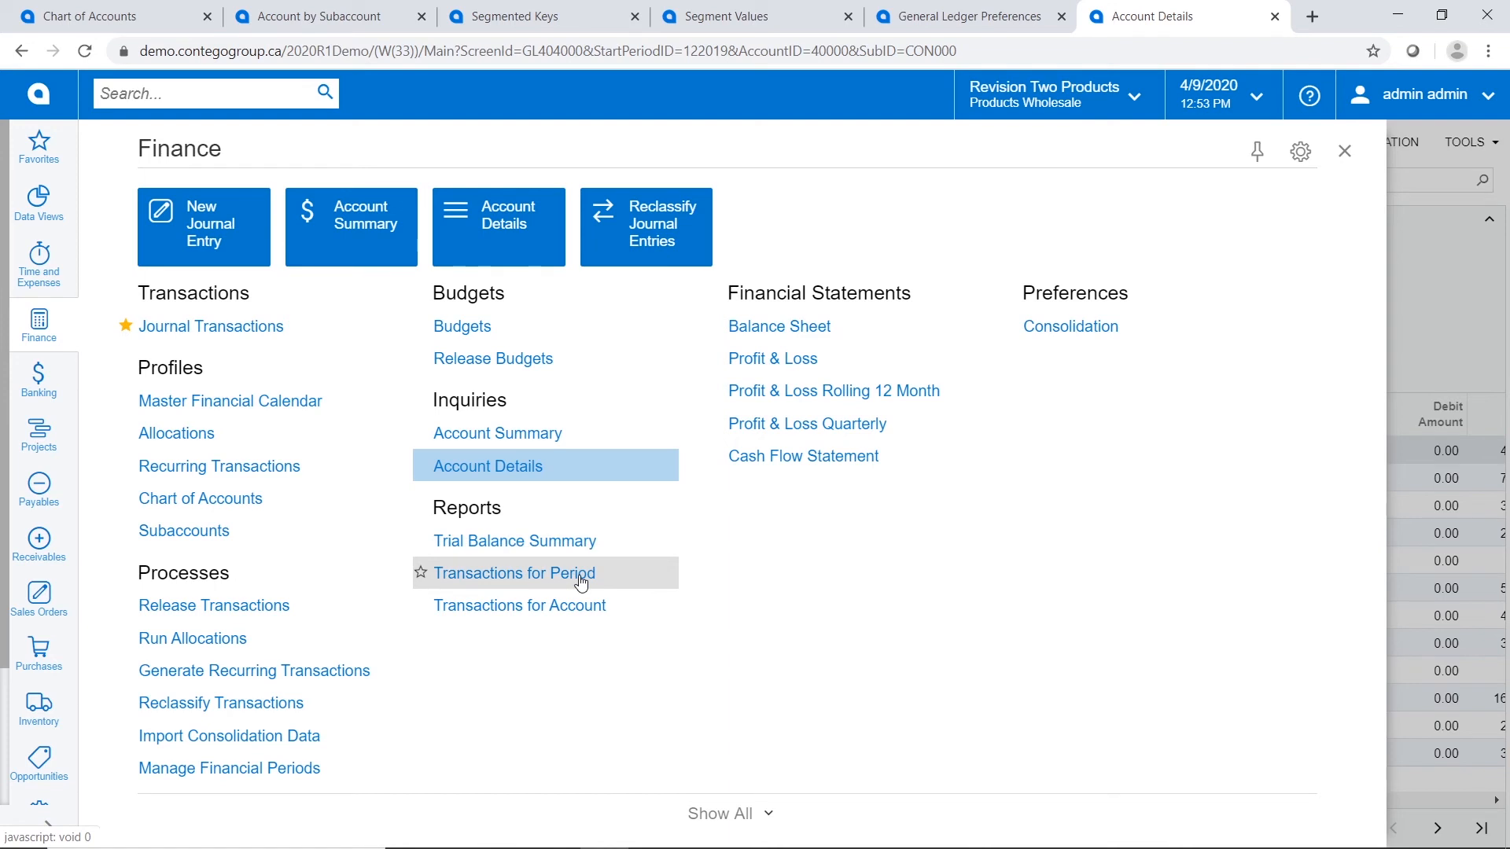
left_click(733, 818)
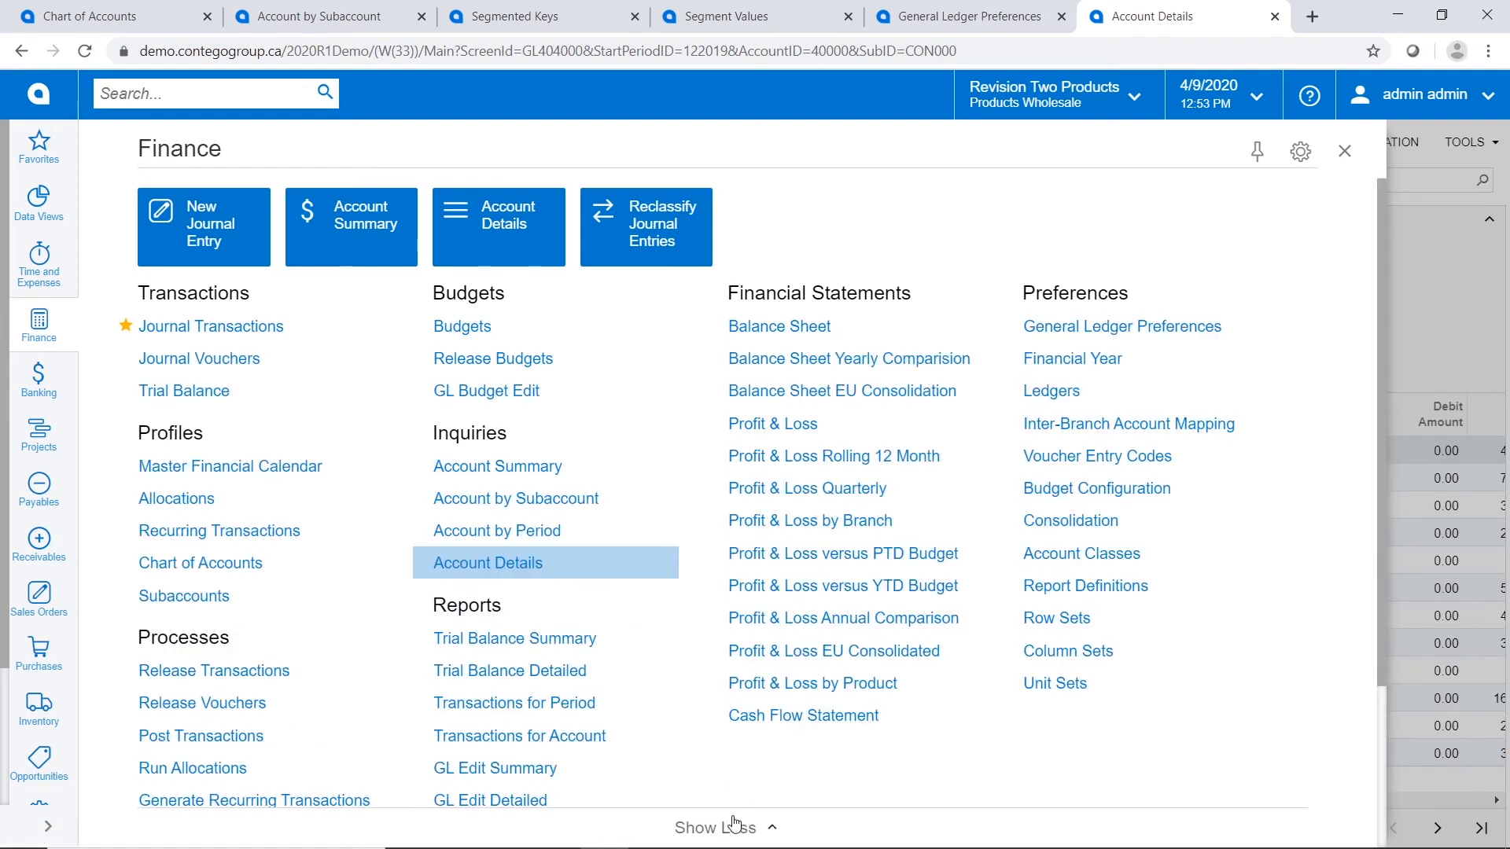
left_click(575, 671)
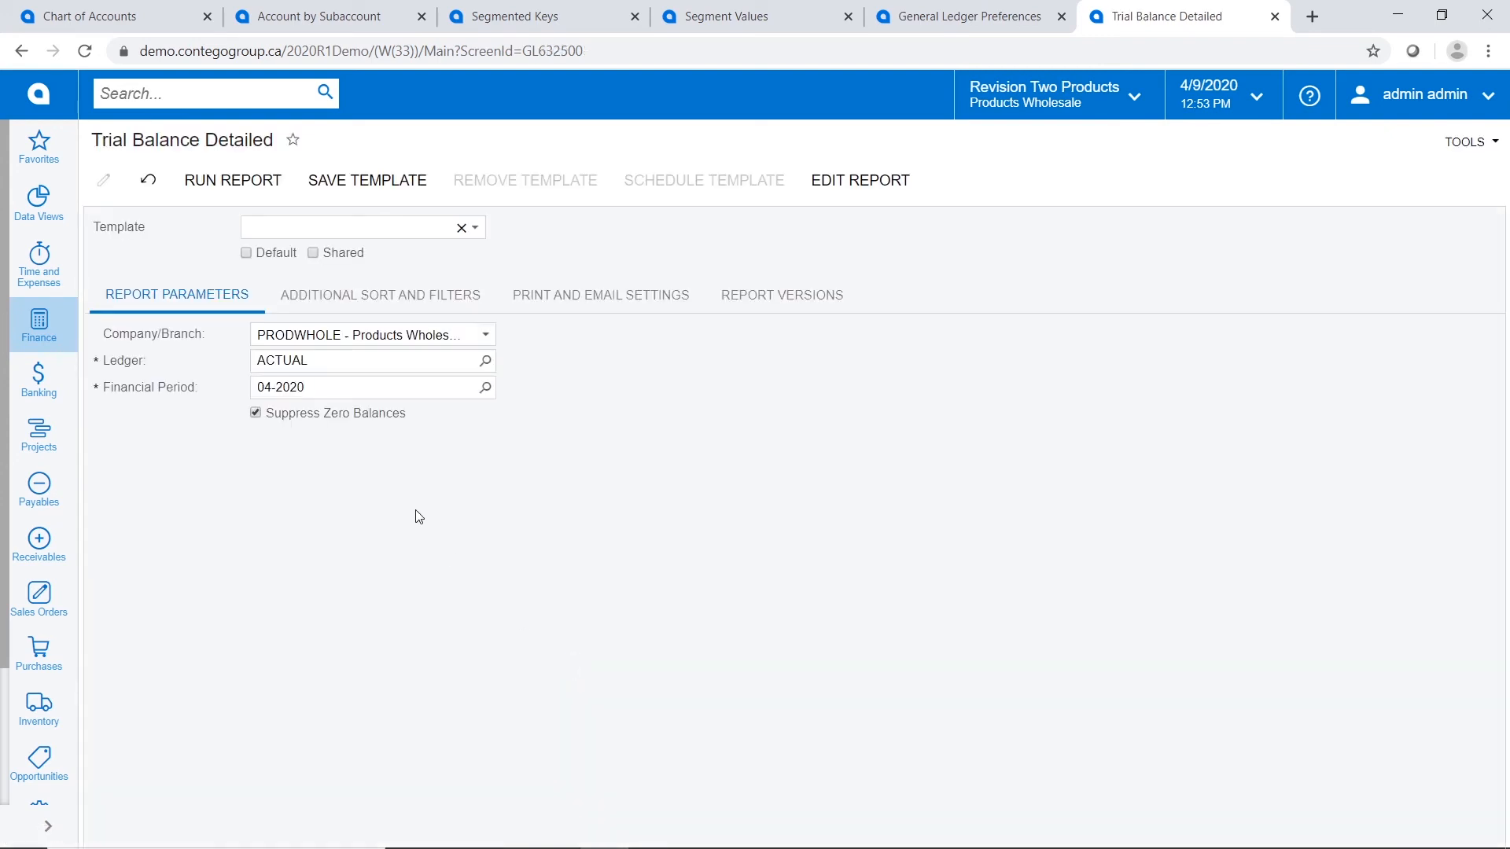
left_click(341, 393)
type("122019")
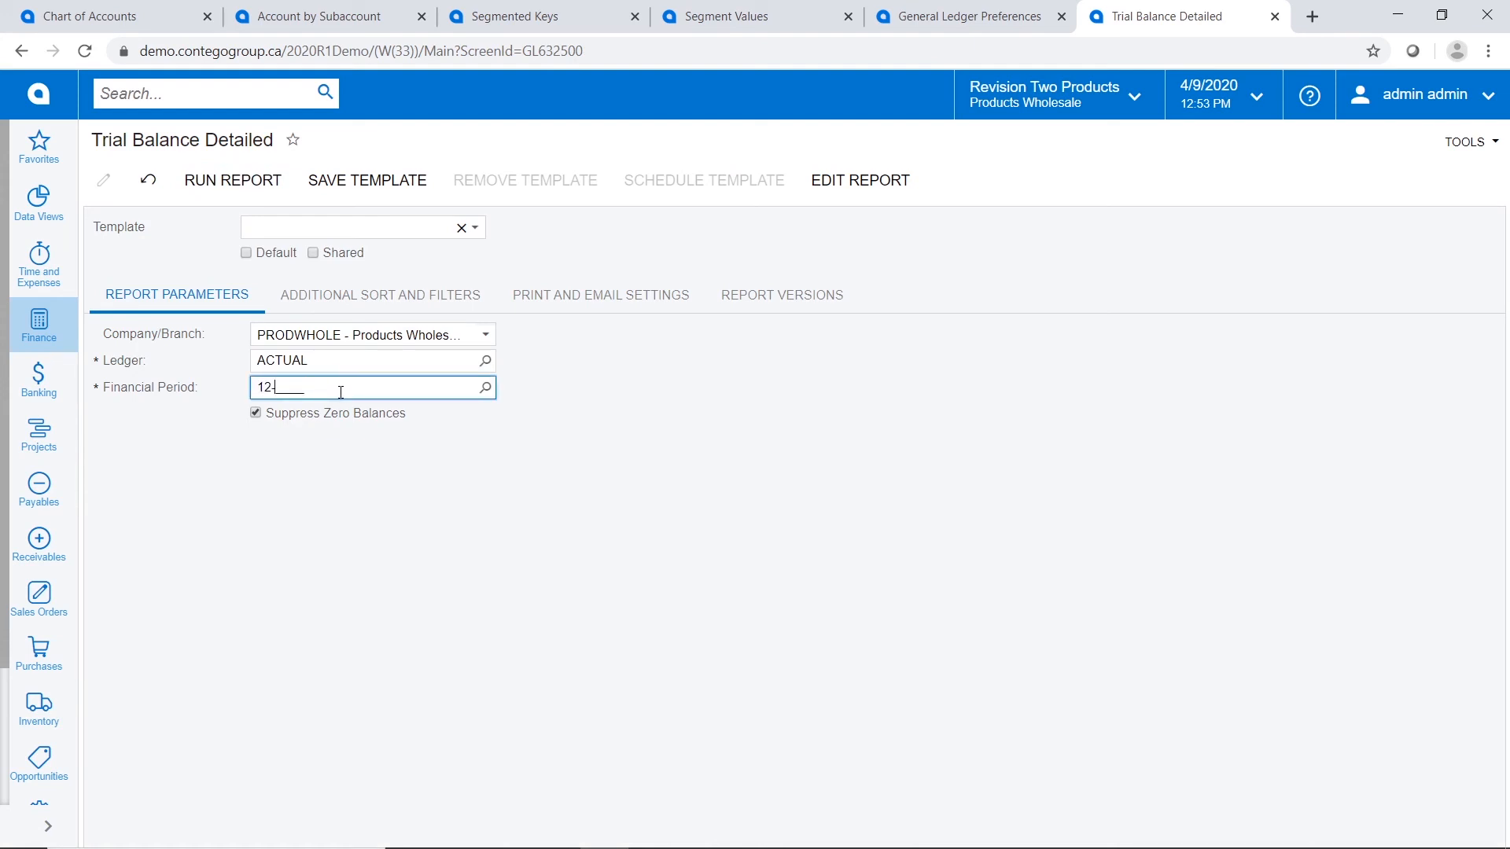
left_click(200, 182)
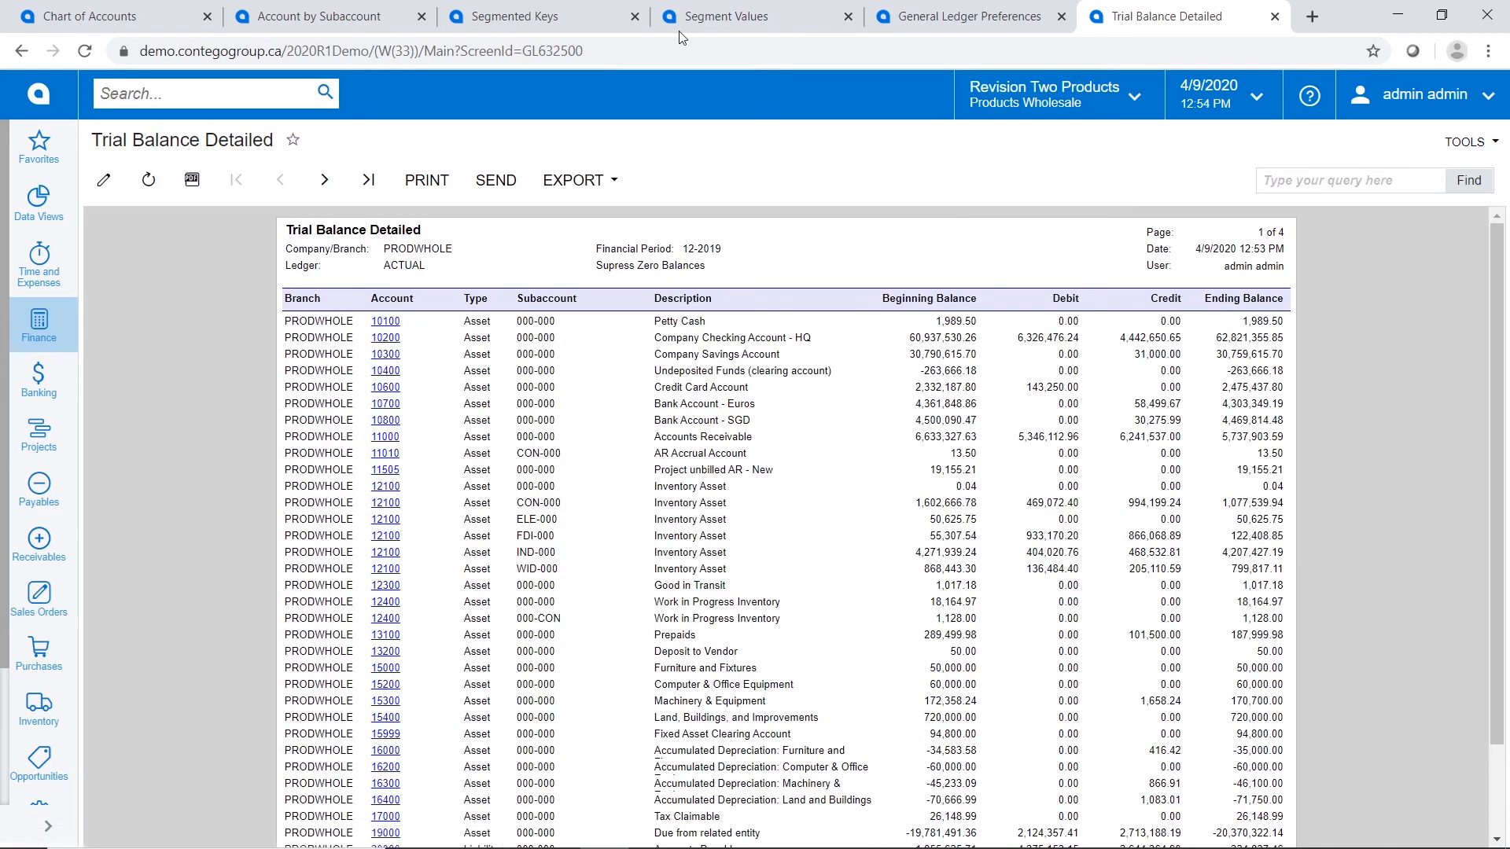
left_click(325, 180)
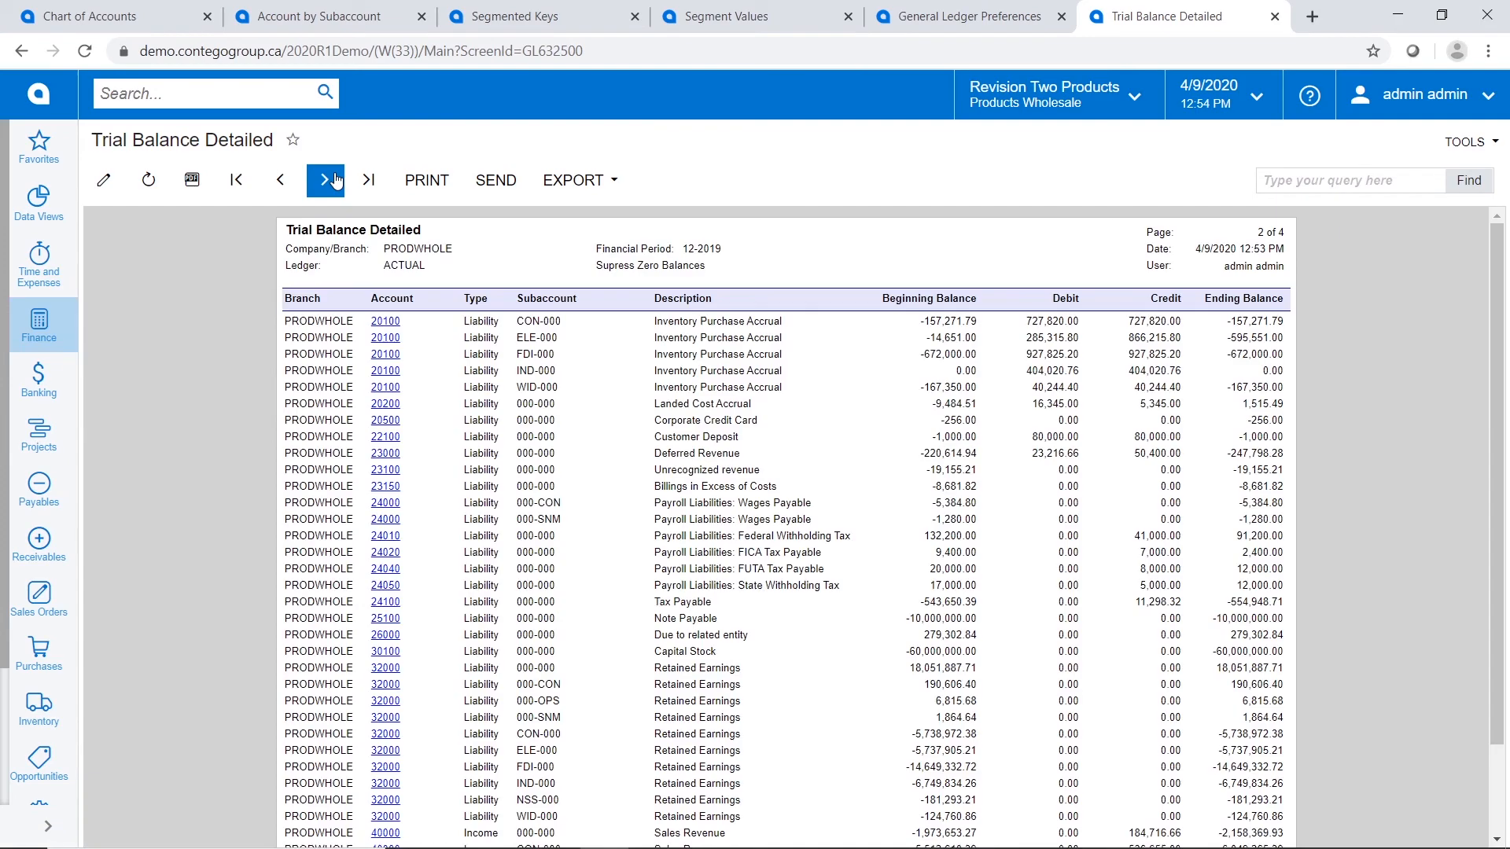
left_click(324, 180)
left_click(325, 180)
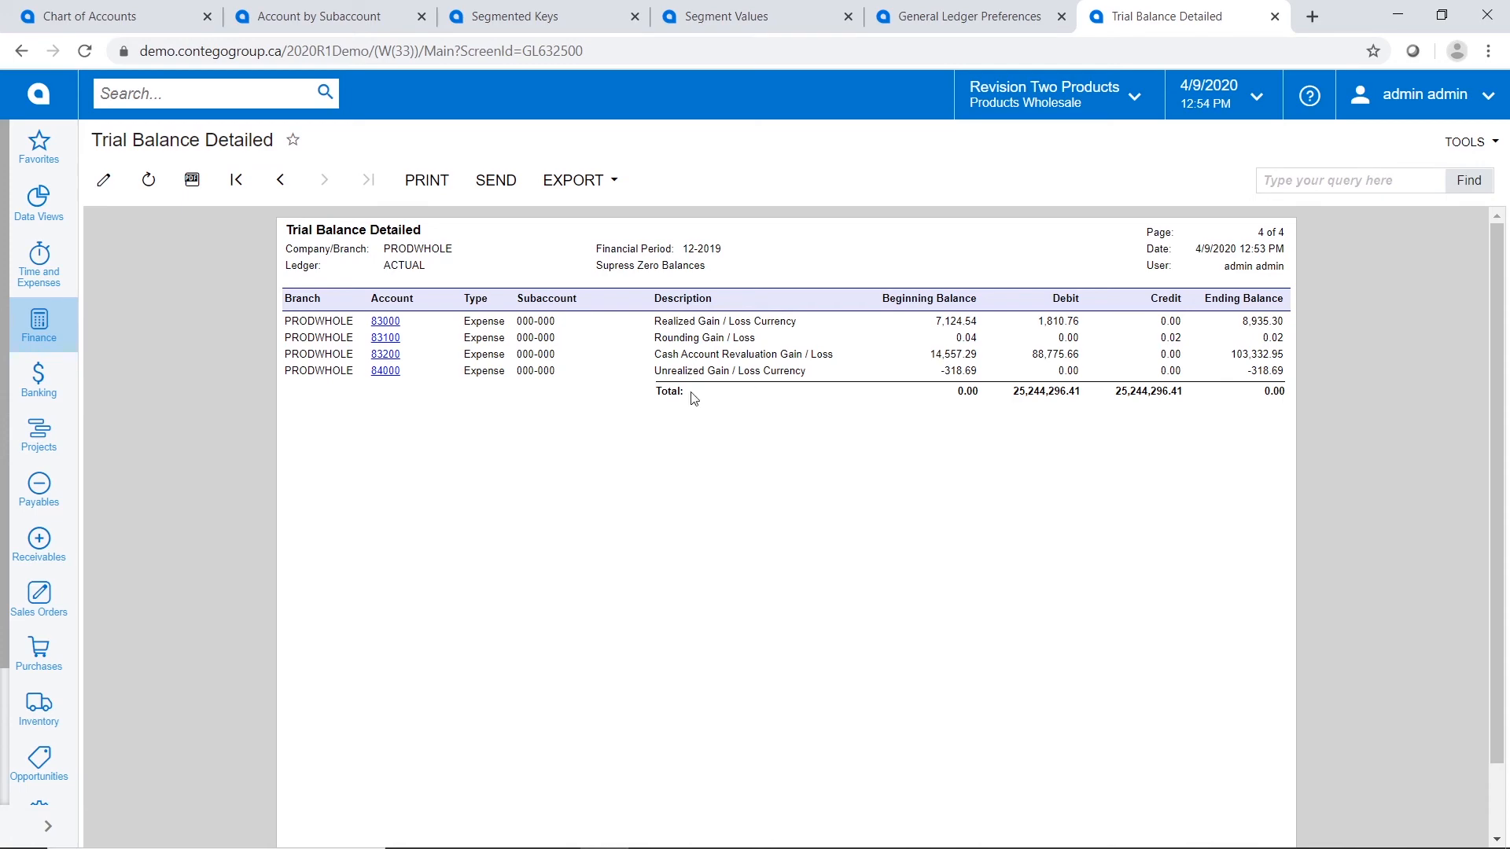
- Open the DPL row set of the Profit and Loss report definition and maximize its window
left_click(44, 330)
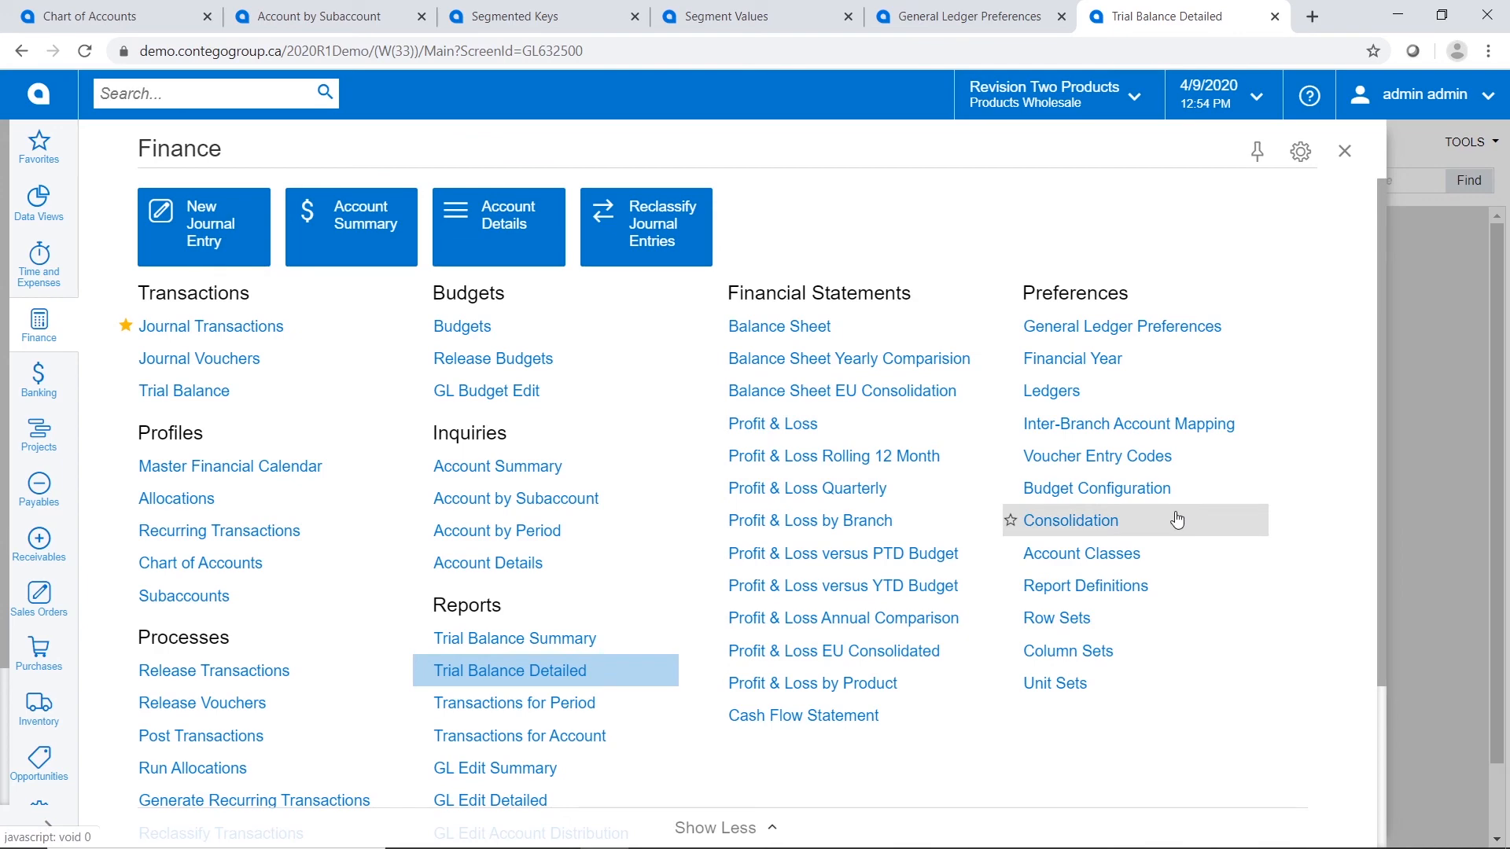
left_click(1122, 591)
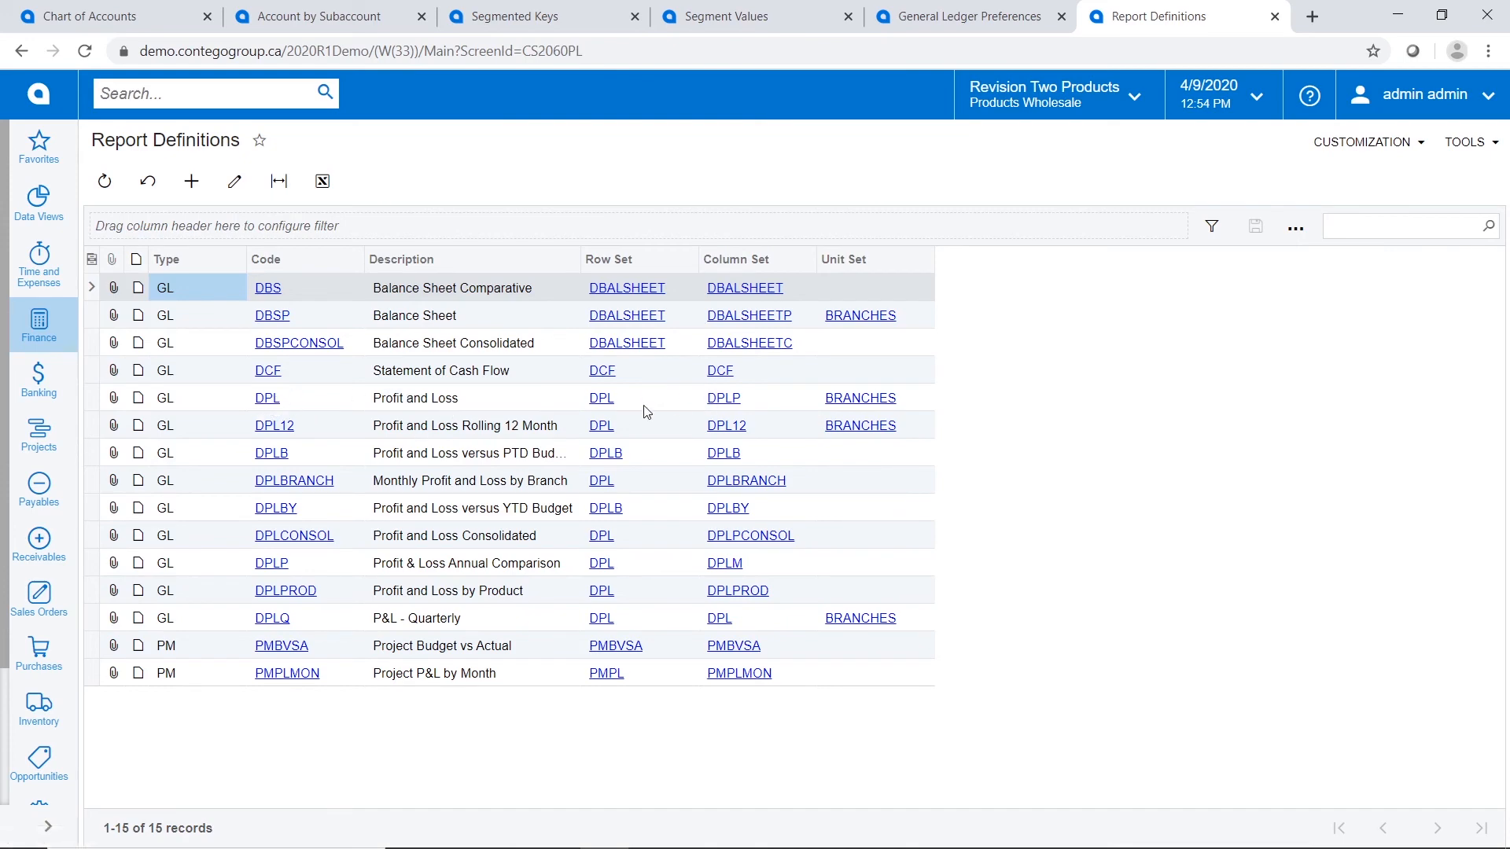
left_click(603, 398)
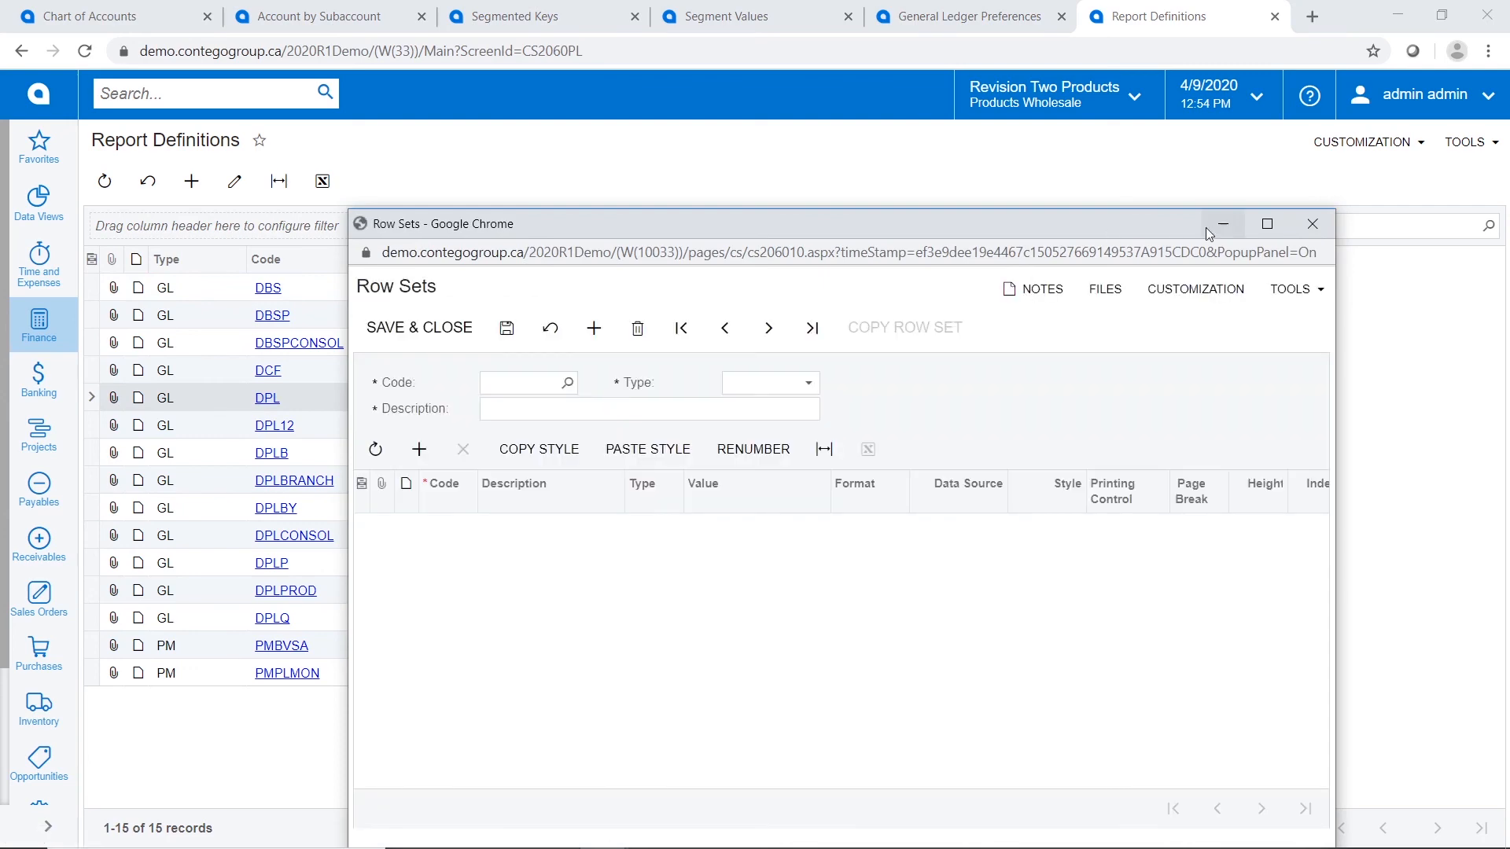
left_click(1267, 224)
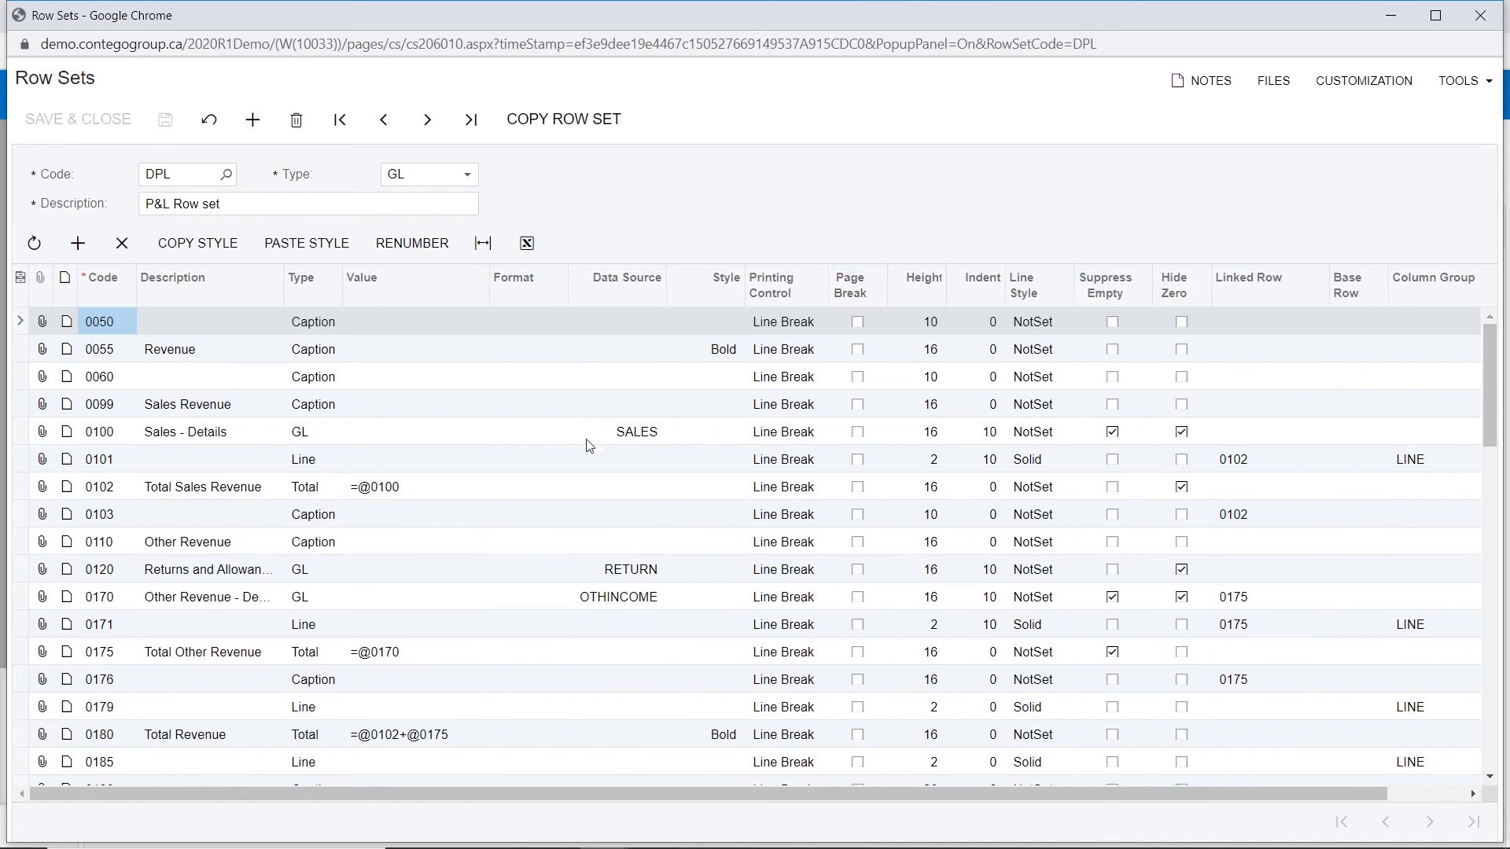
- Set the data source of row 0100 Sales - Details to expand by Sub, then save and close the row set
left_click(638, 431)
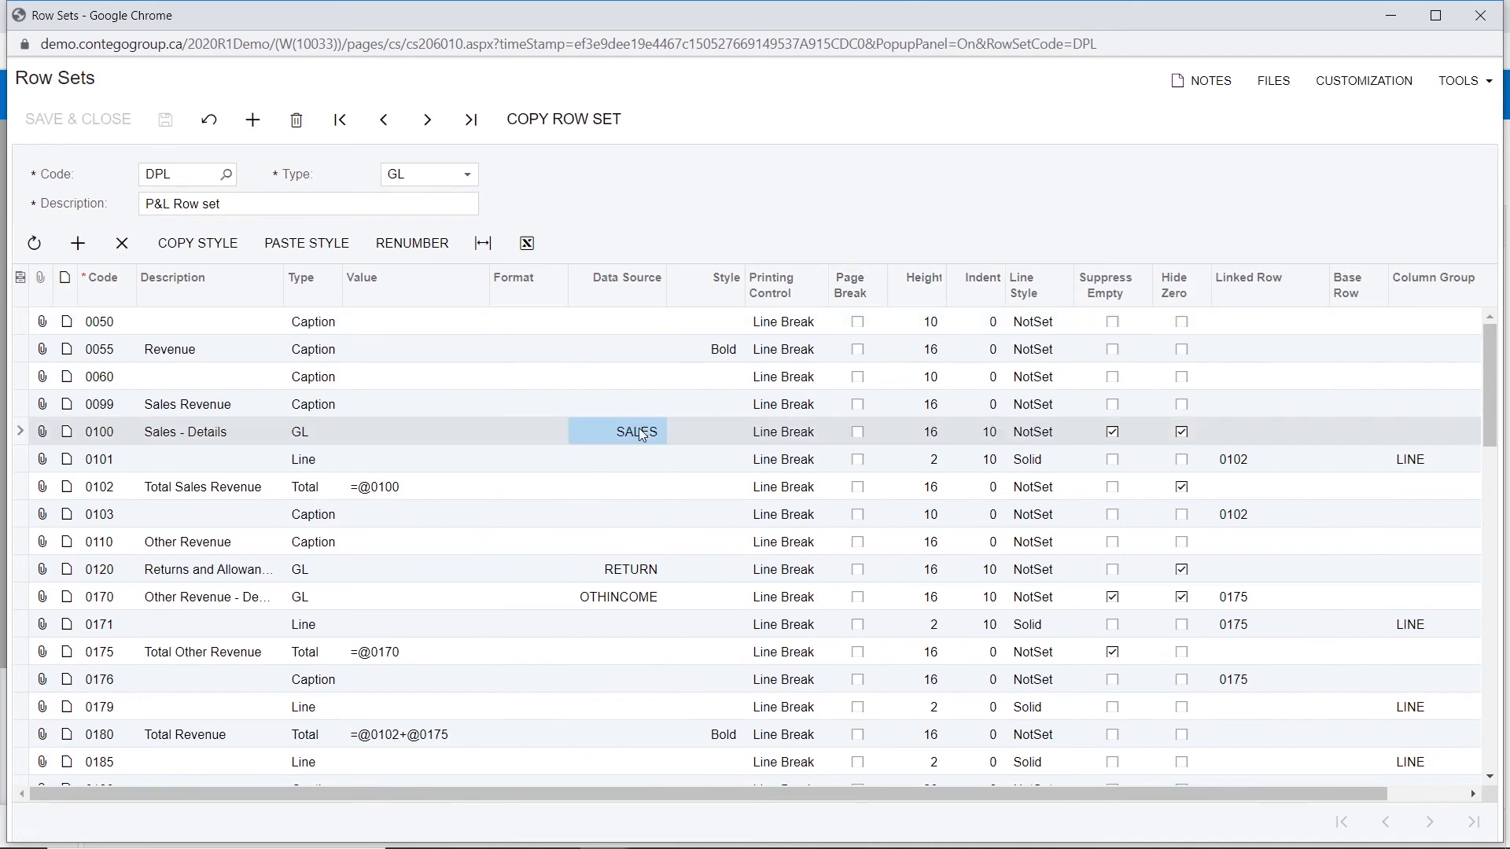
left_click(638, 431)
left_click(674, 432)
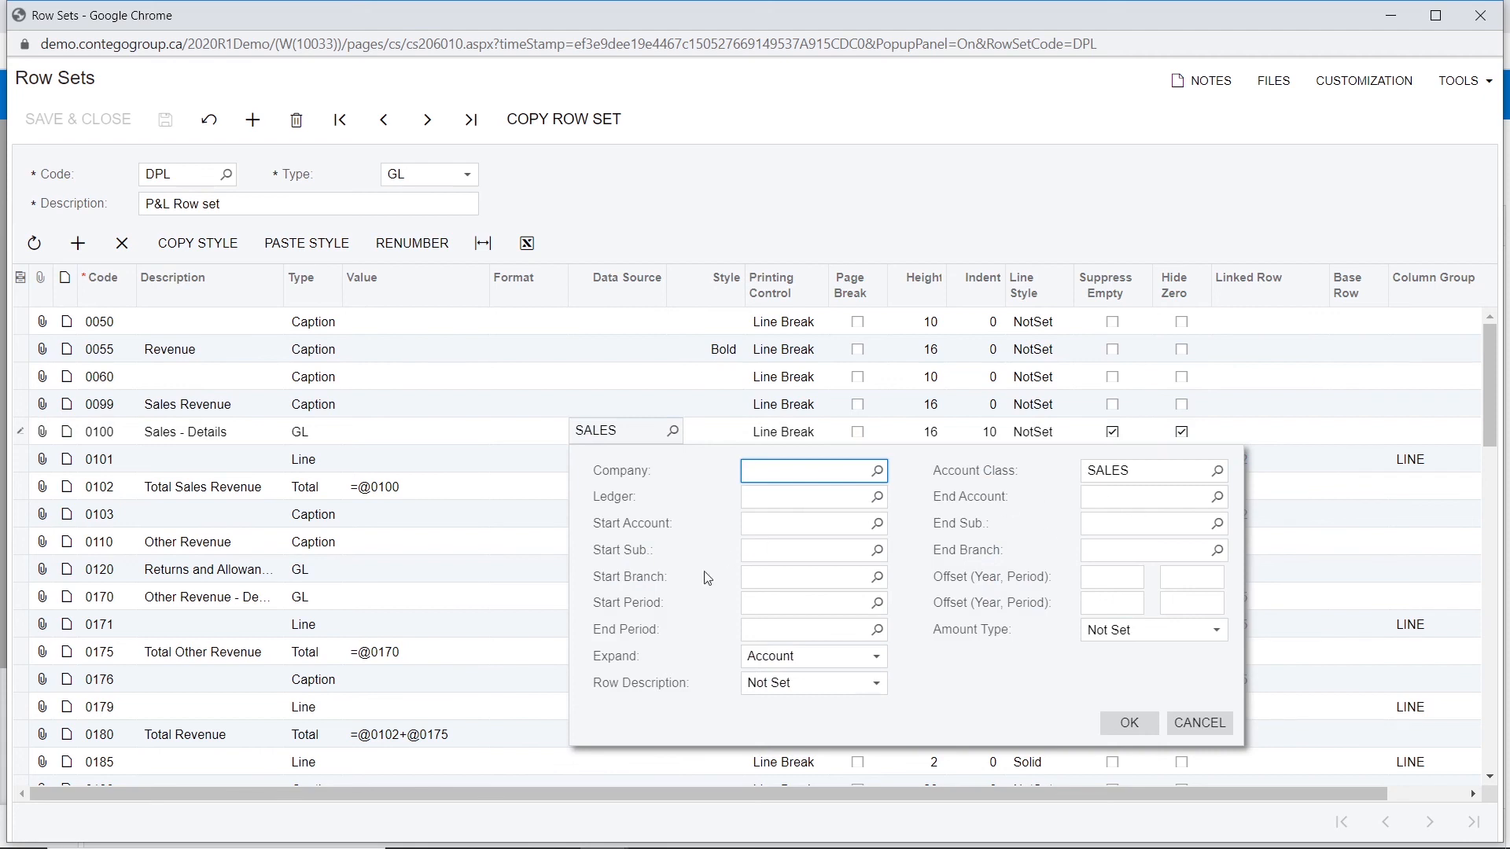
left_click(877, 660)
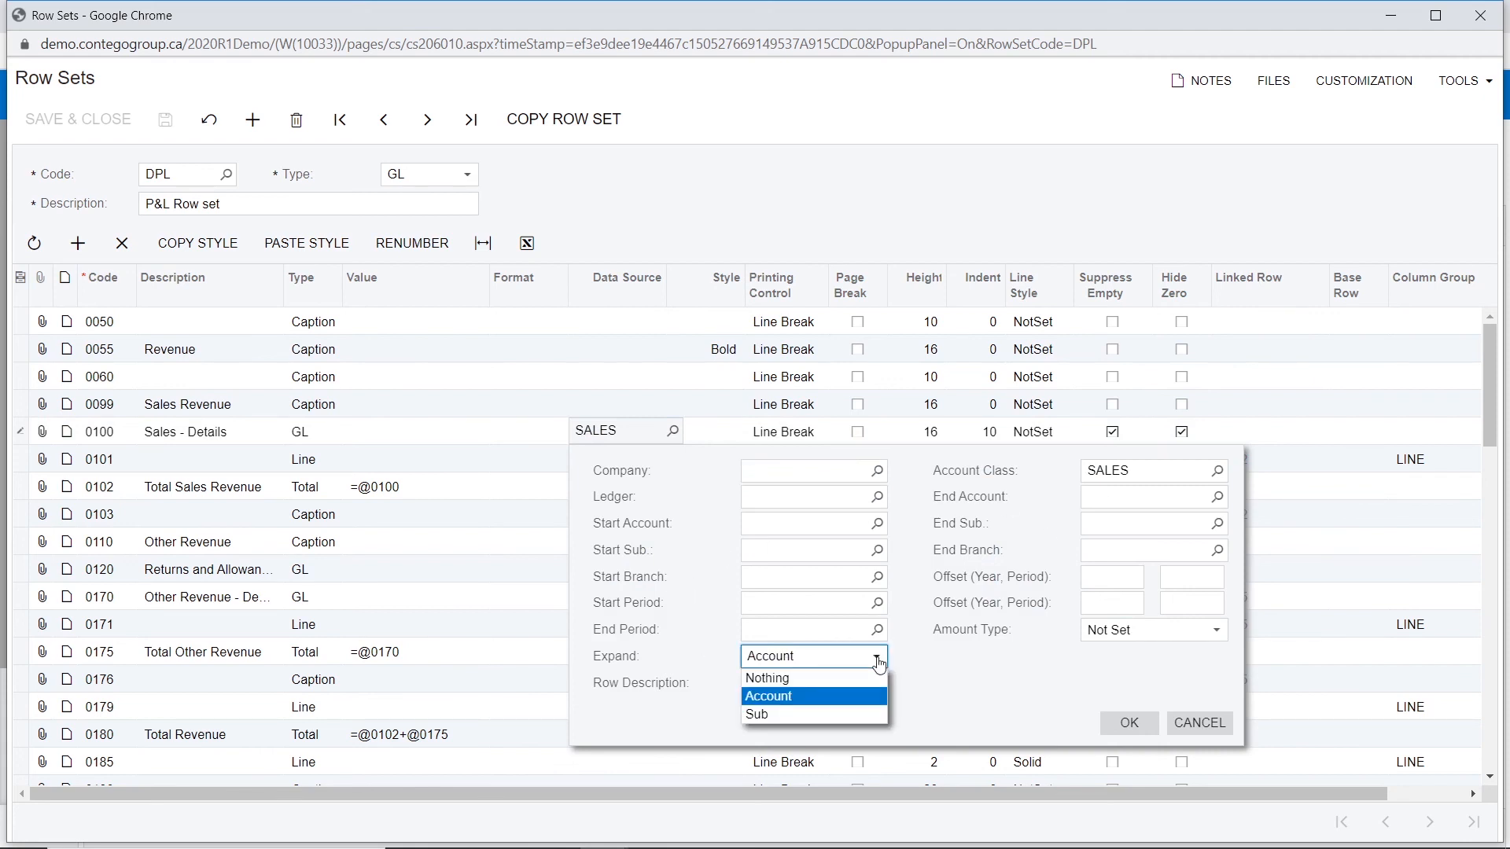
left_click(809, 713)
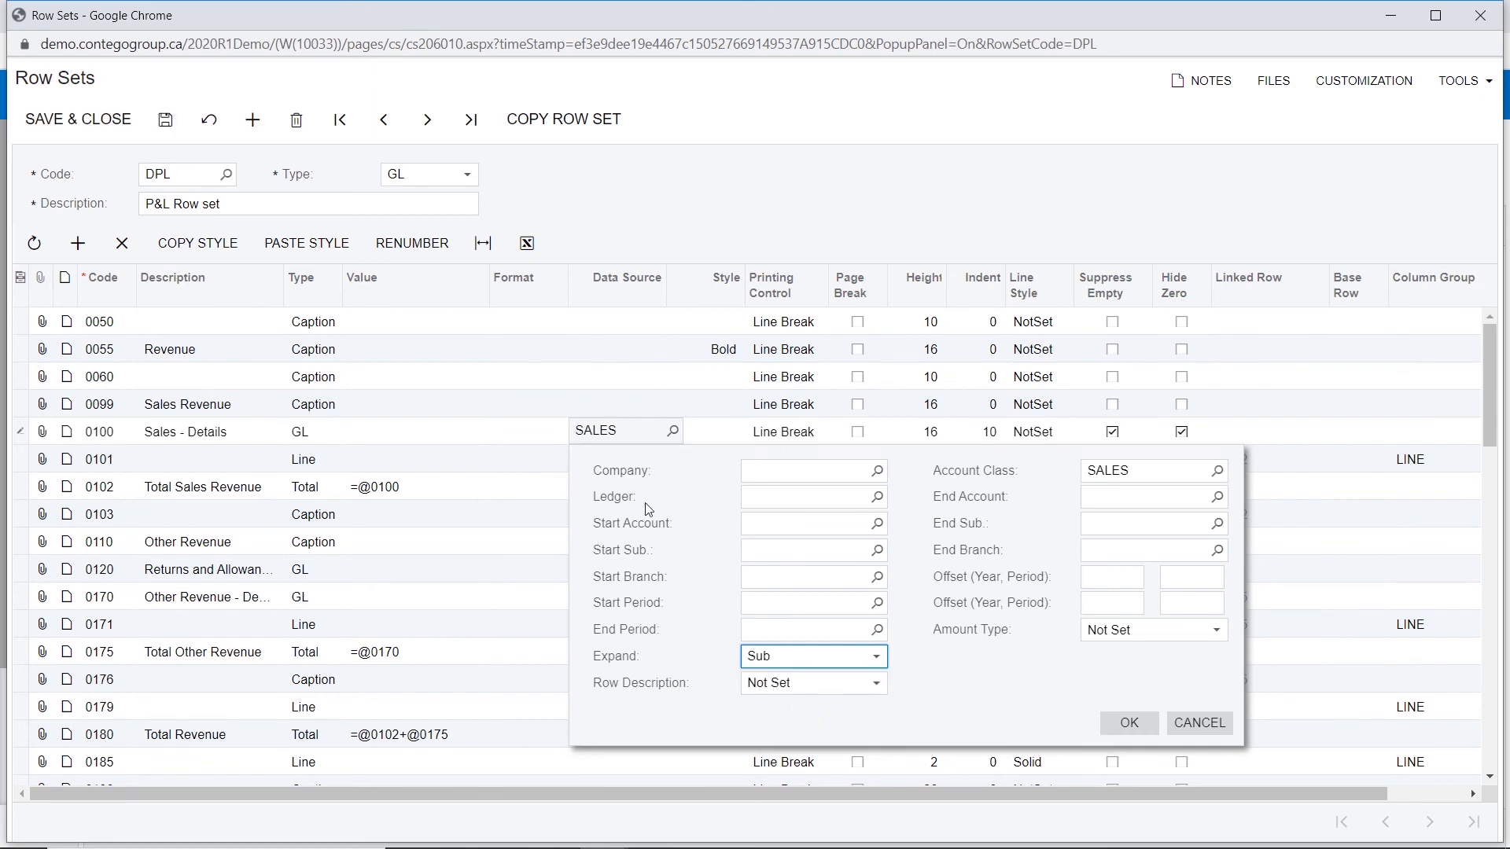
left_click(1129, 724)
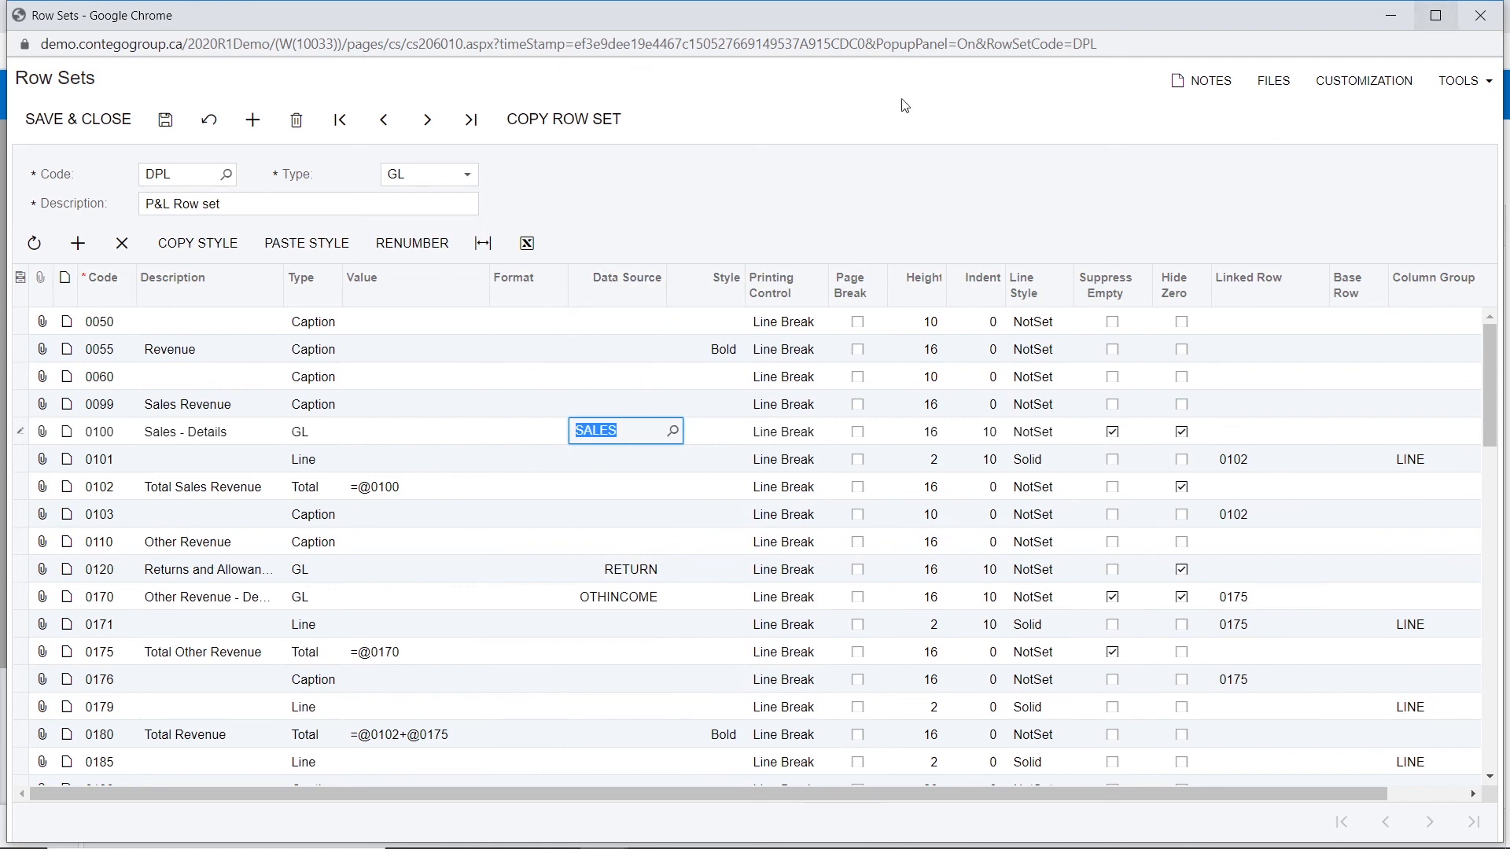
left_click(96, 119)
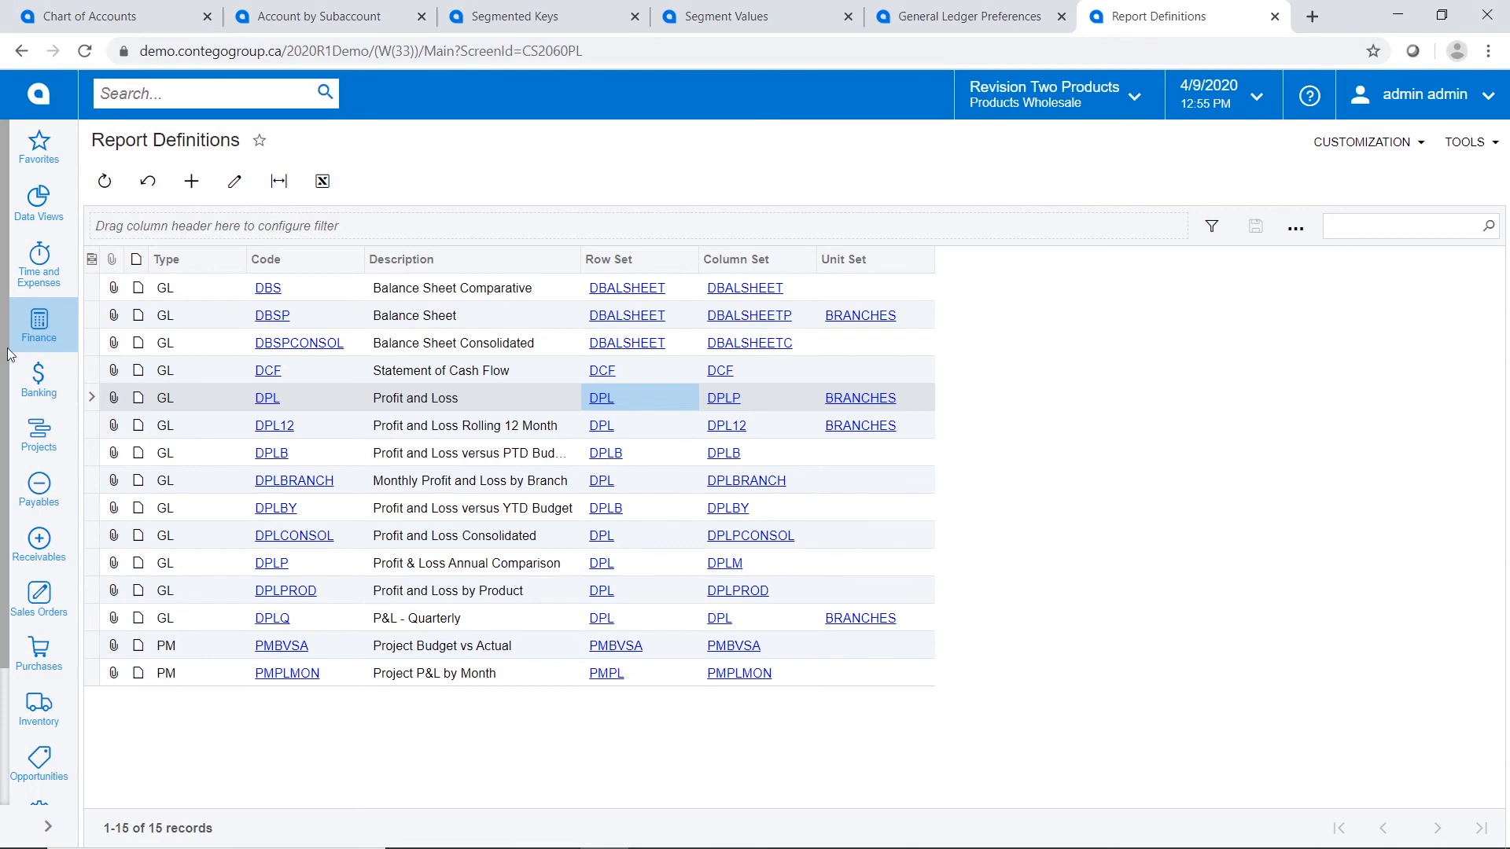
- Run the Profit & Loss financial statement for financial period 12-2019
left_click(37, 325)
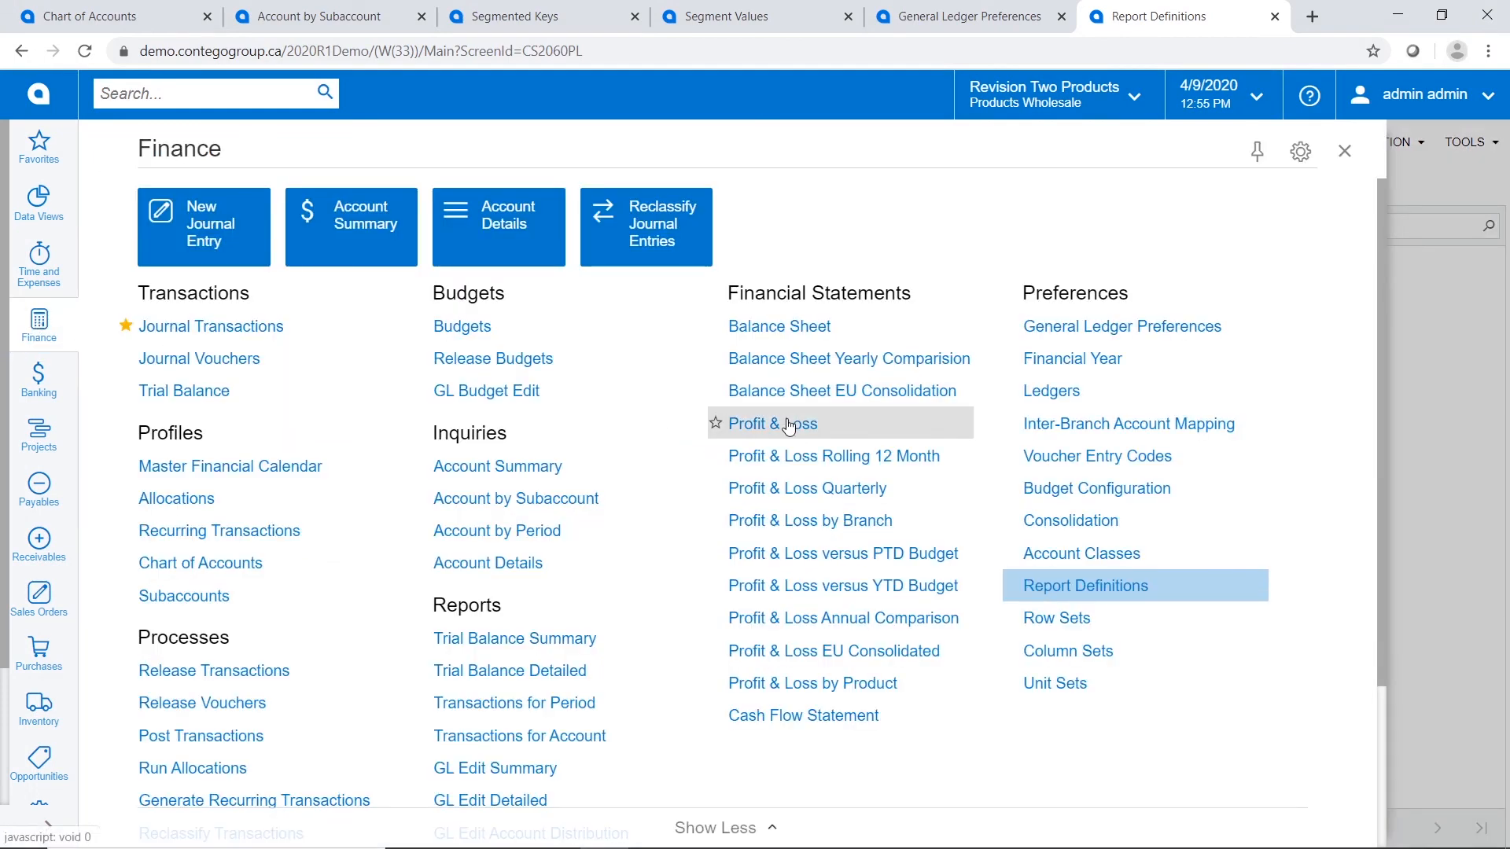
left_click(789, 426)
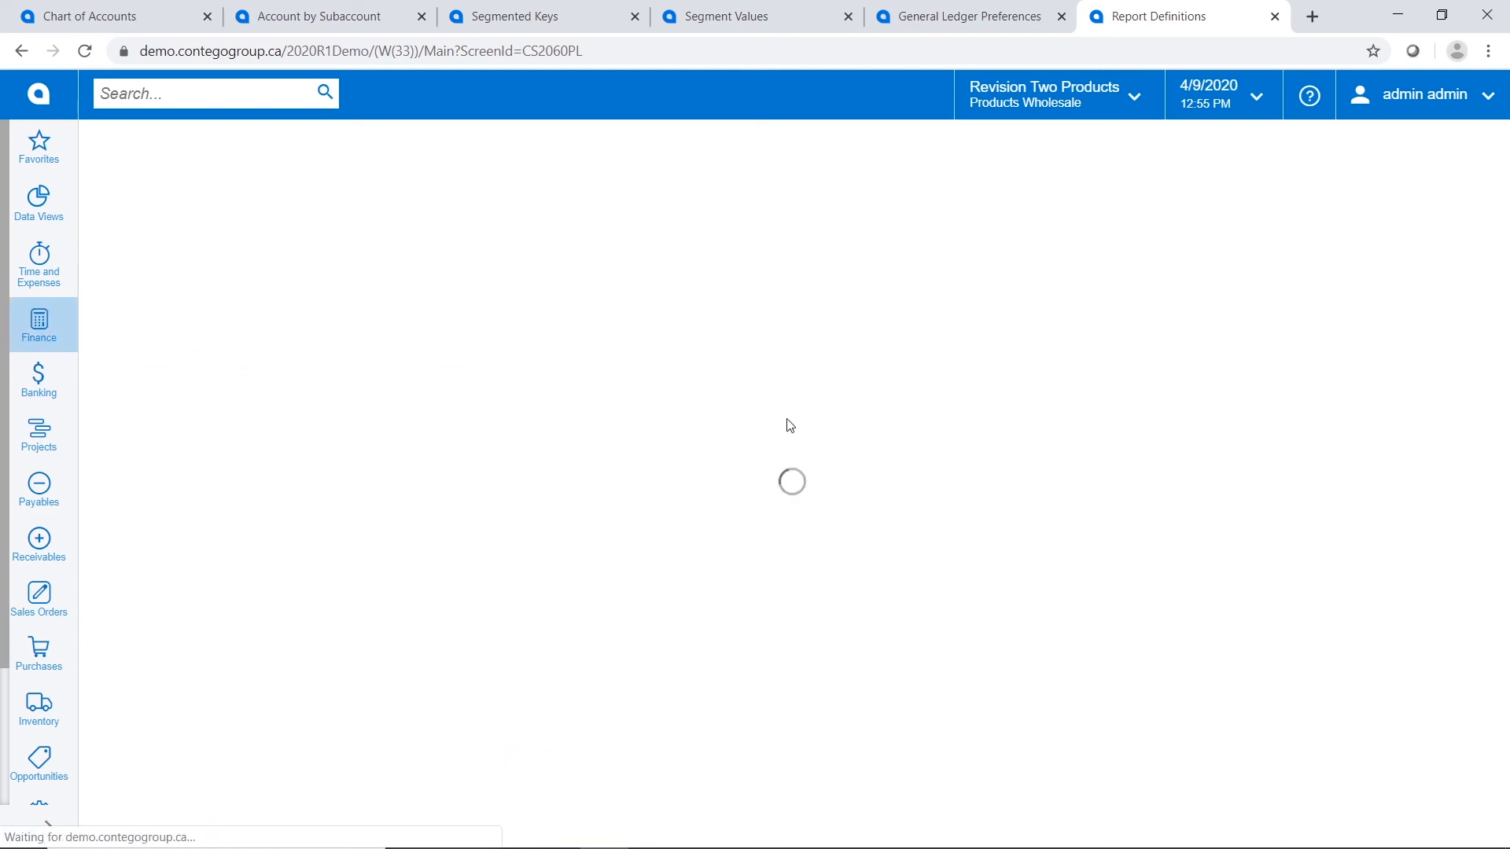
left_click(403, 369)
type("122019")
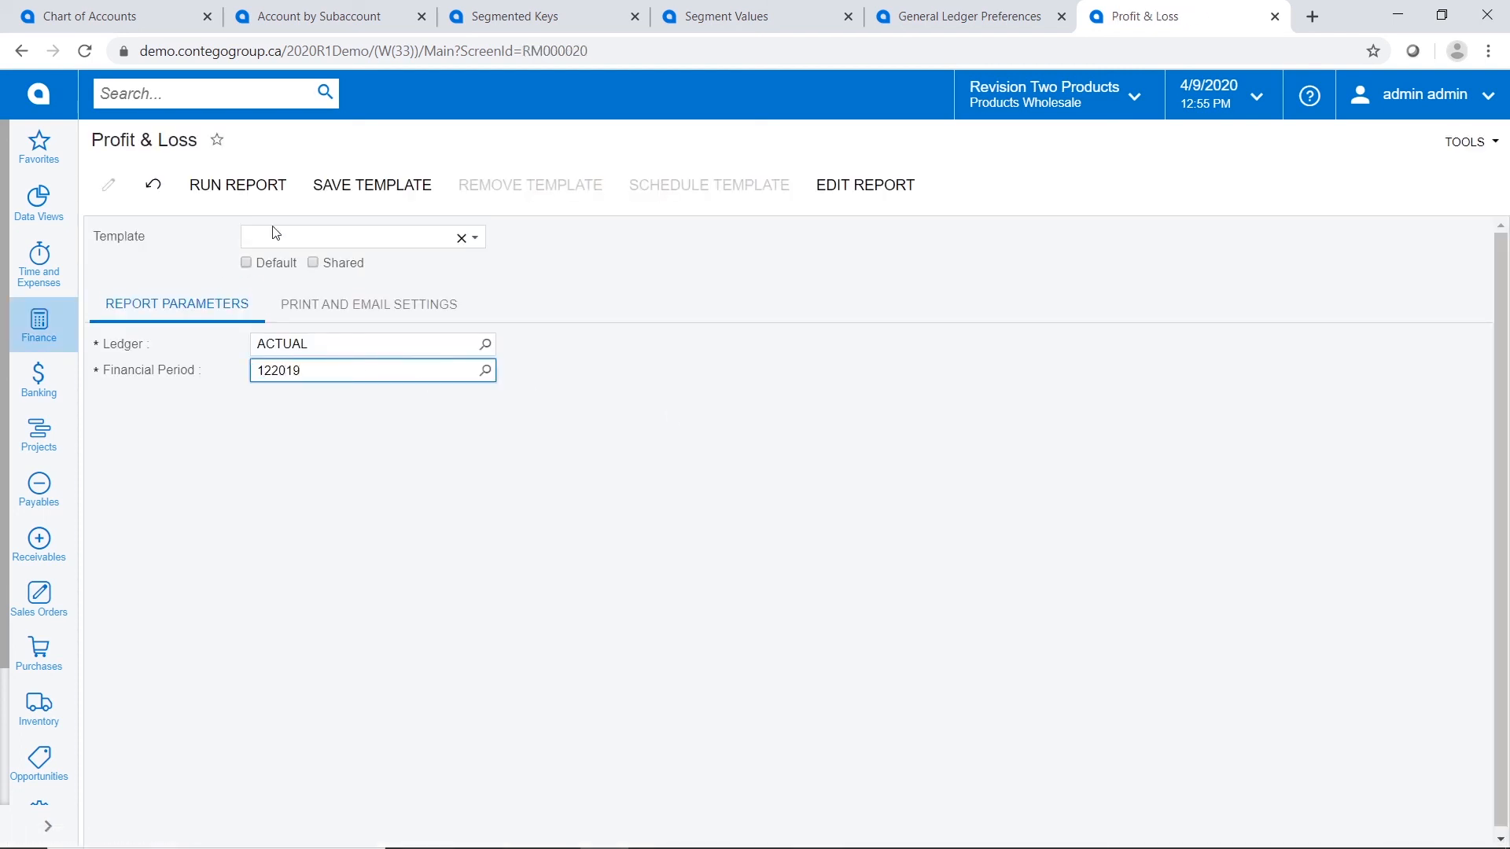
left_click(252, 193)
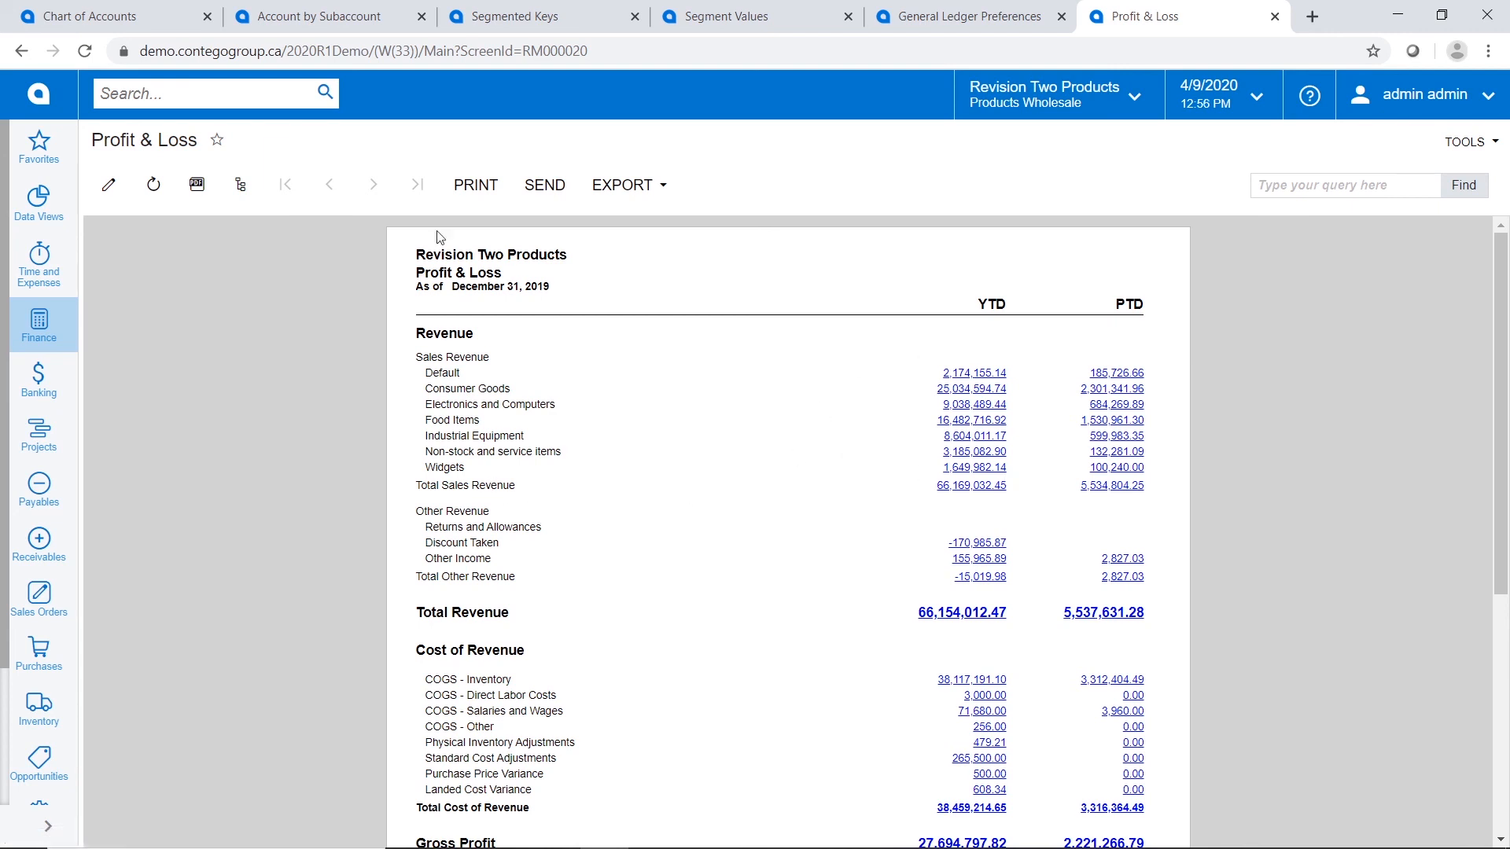
- Show the report's groups and view the Profit & Loss for Products Wholesale Branch and for Product Company
left_click(238, 187)
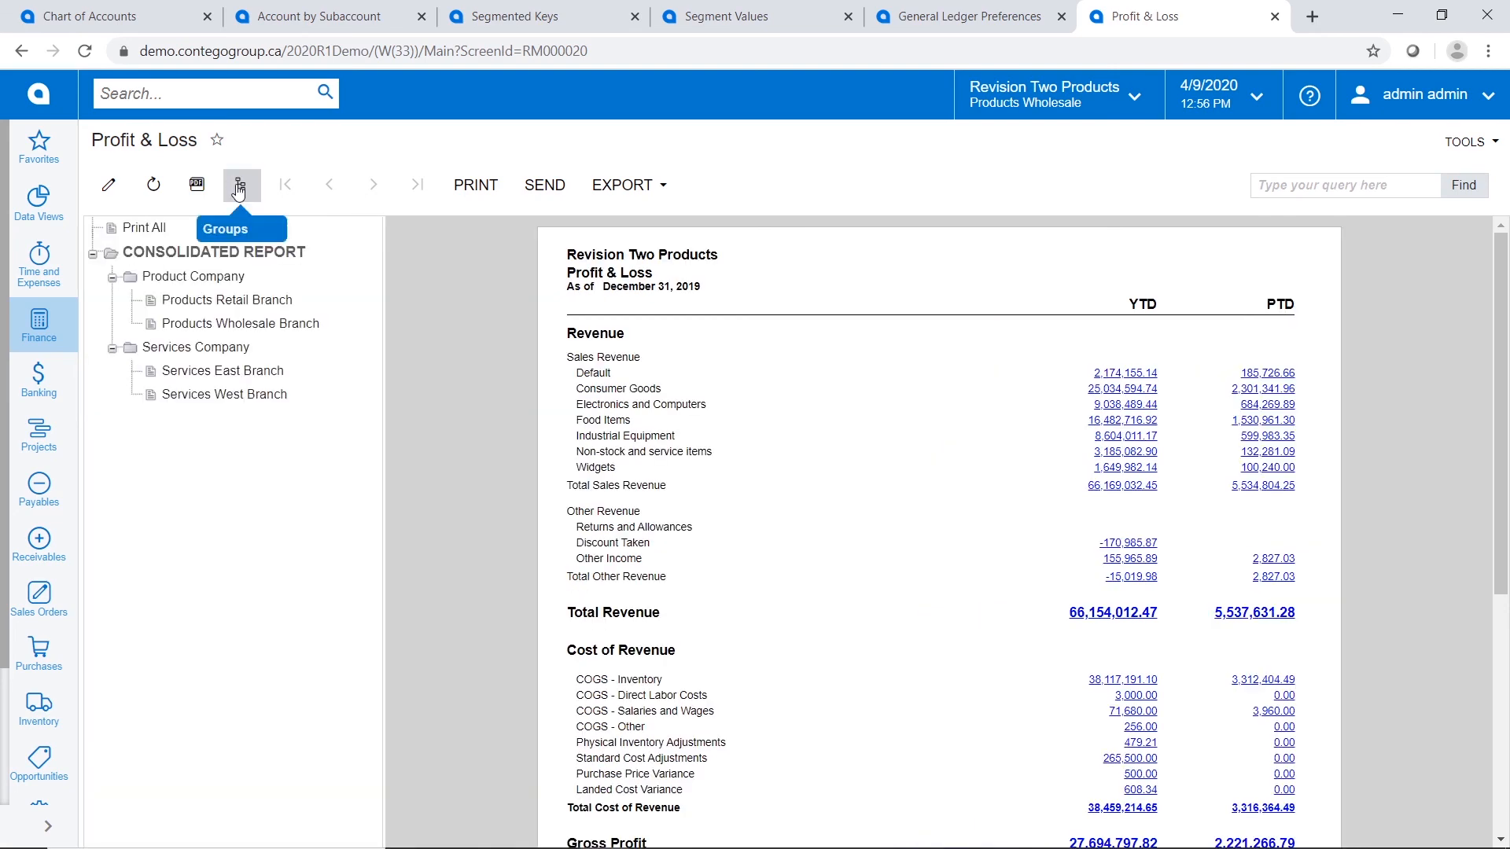
left_click(299, 332)
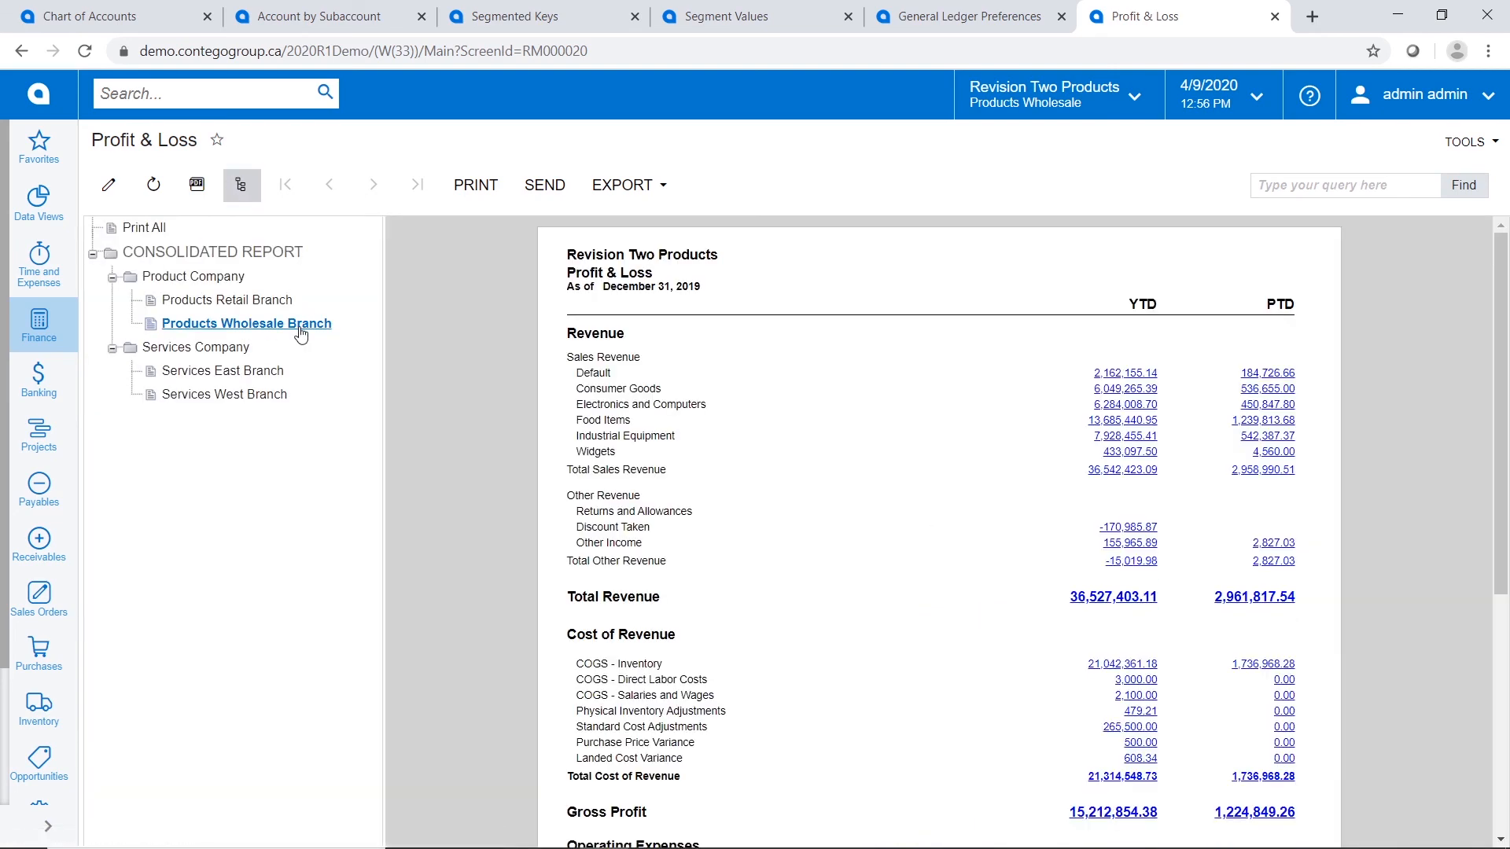
left_click(200, 278)
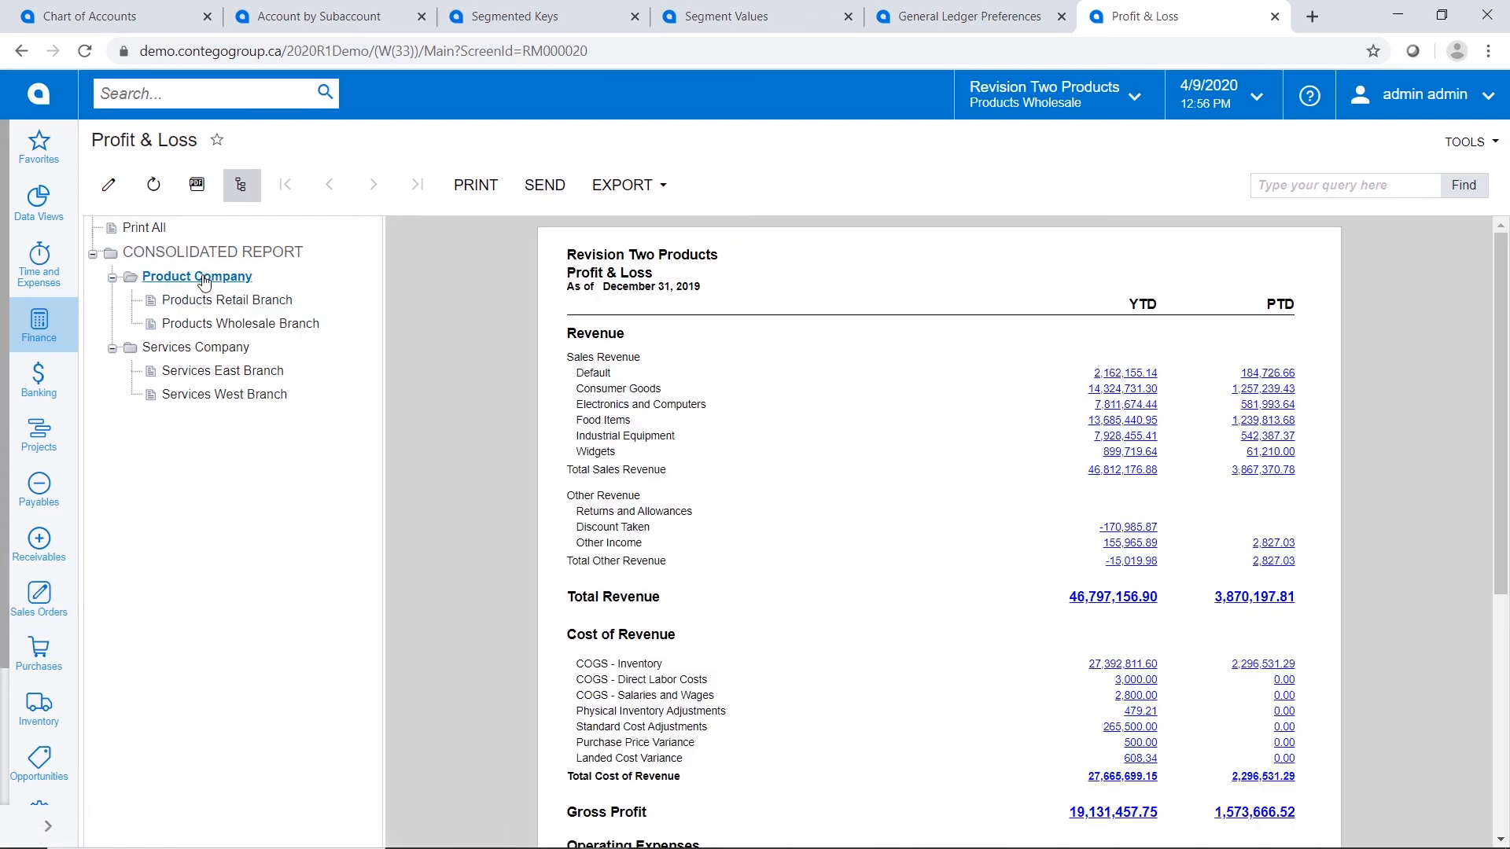
- Open the Finance workspace
left_click(39, 324)
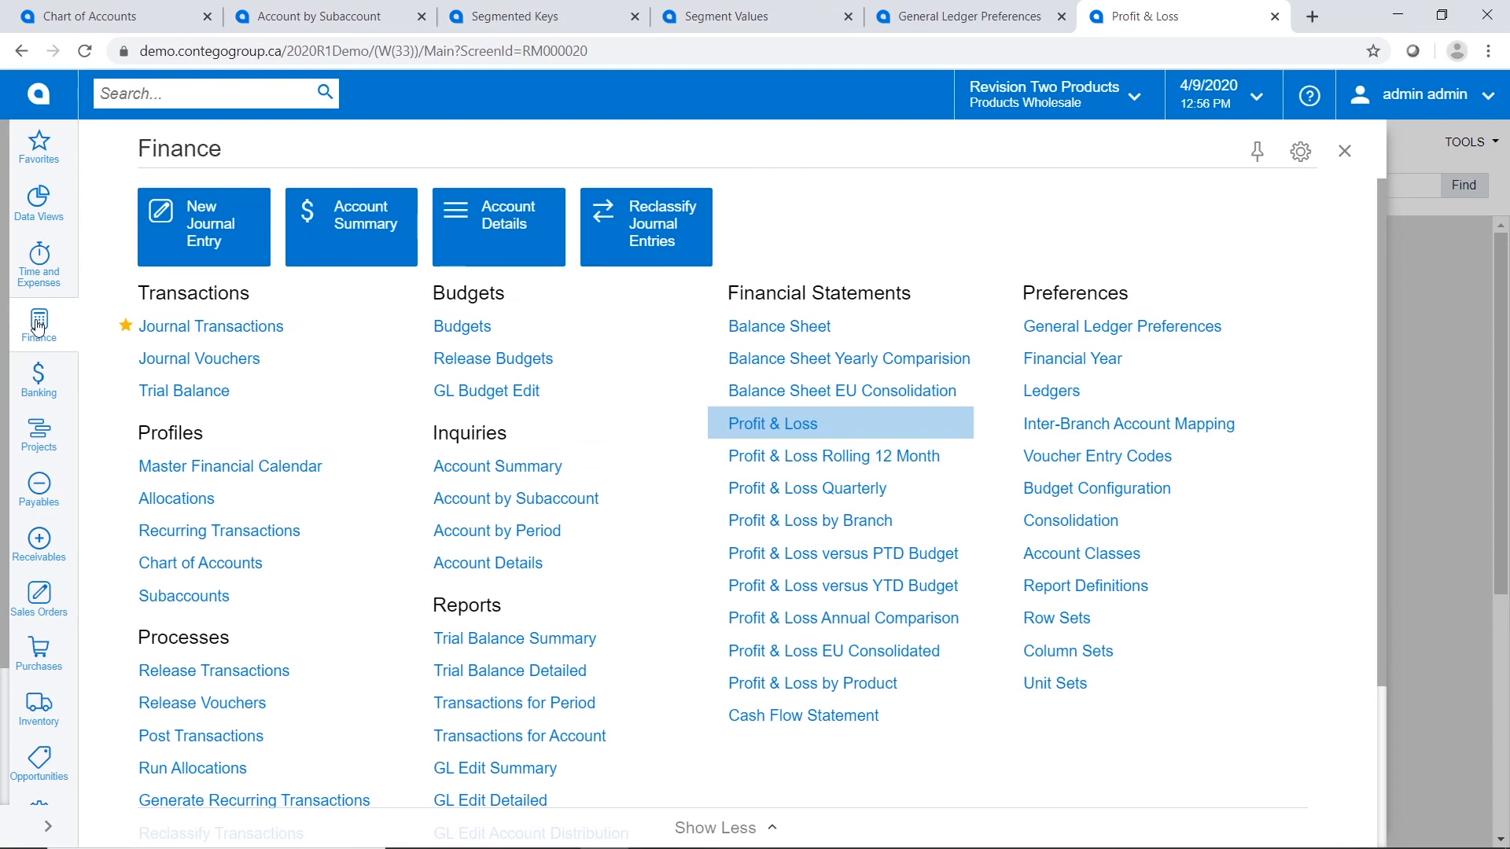